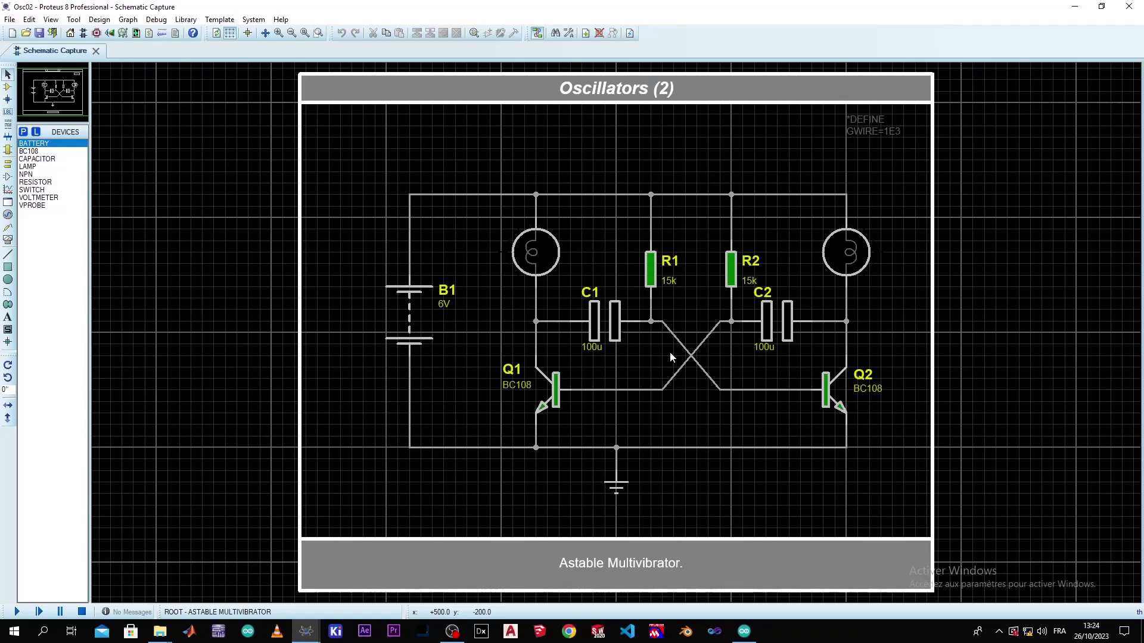
{"action": "scroll", "coordinate": [616, 332], "scroll_direction": "up", "scroll_amount": 2}
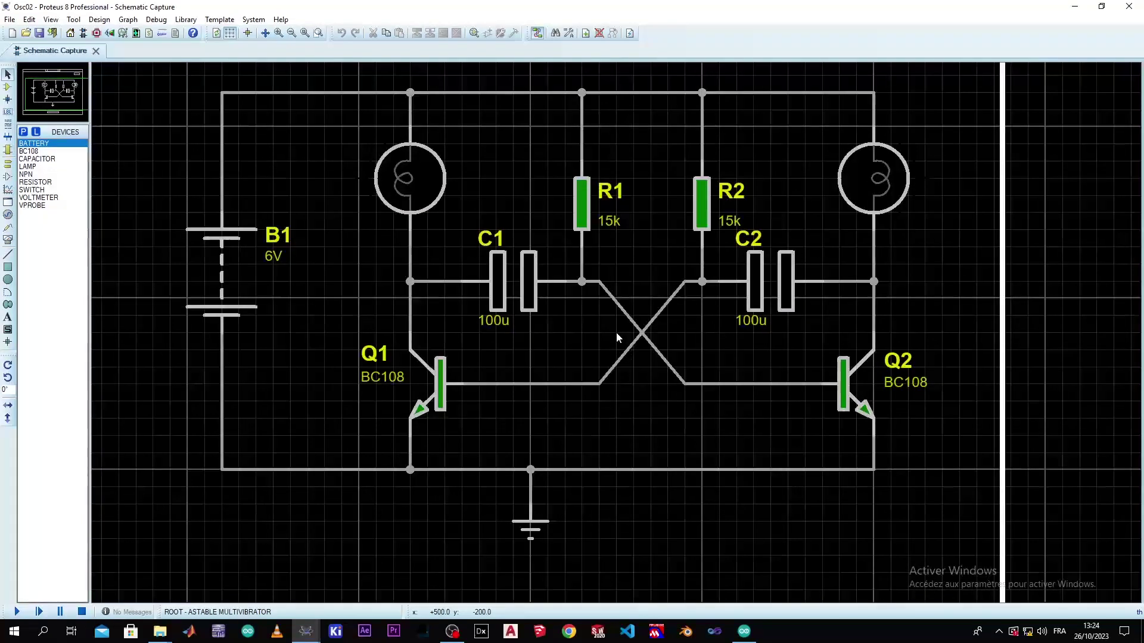
{"action": "scroll", "coordinate": [616, 332], "scroll_direction": "down", "scroll_amount": 2}
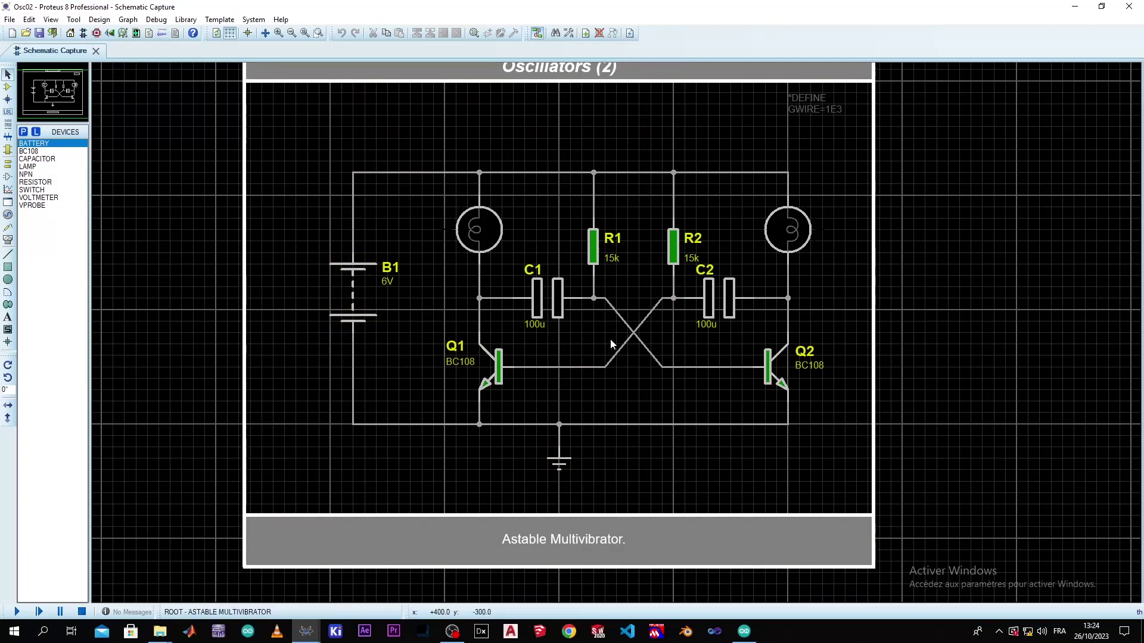
{"action": "scroll", "coordinate": [596, 322], "scroll_direction": "up", "scroll_amount": 1}
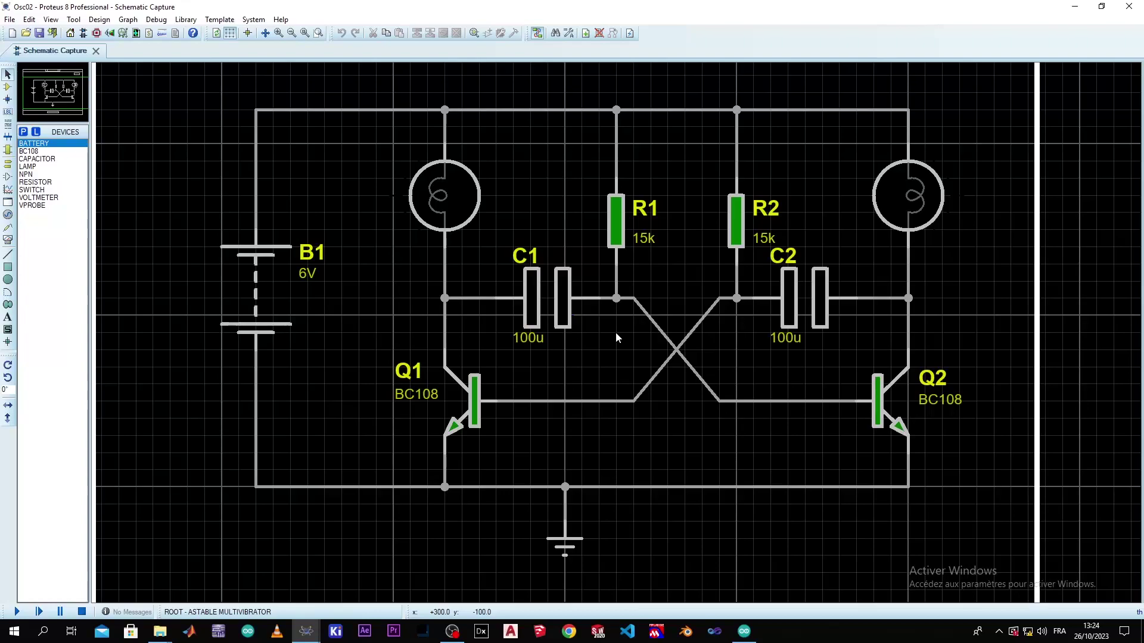
{"action": "left_click", "coordinate": [17, 612]}
{"action": "left_click", "coordinate": [9, 19]}
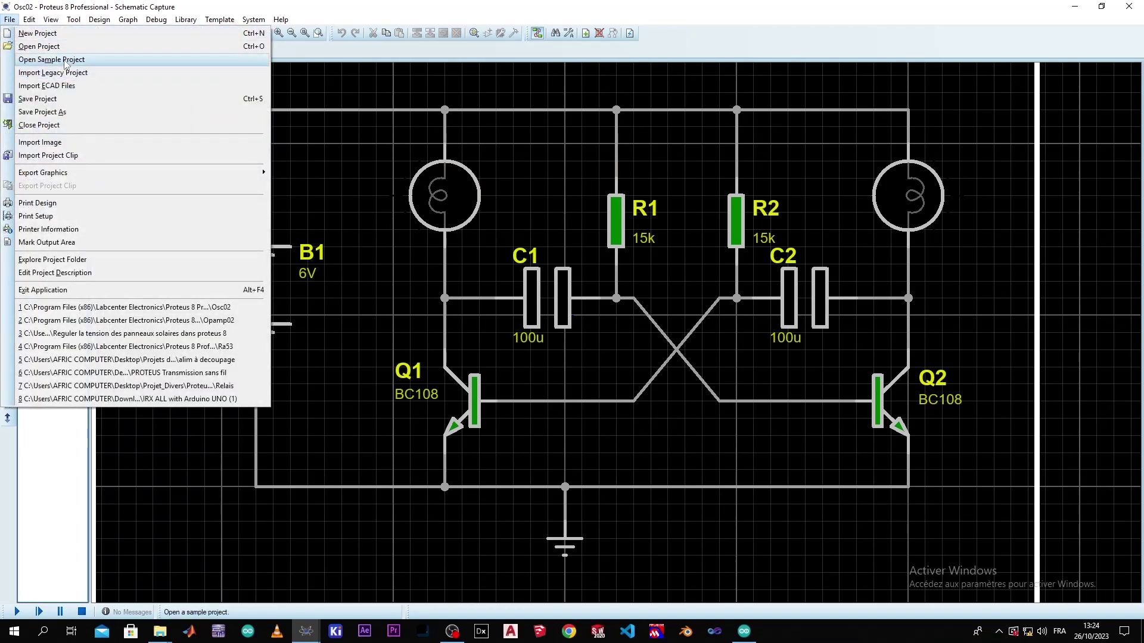
{"action": "left_click", "coordinate": [347, 163]}
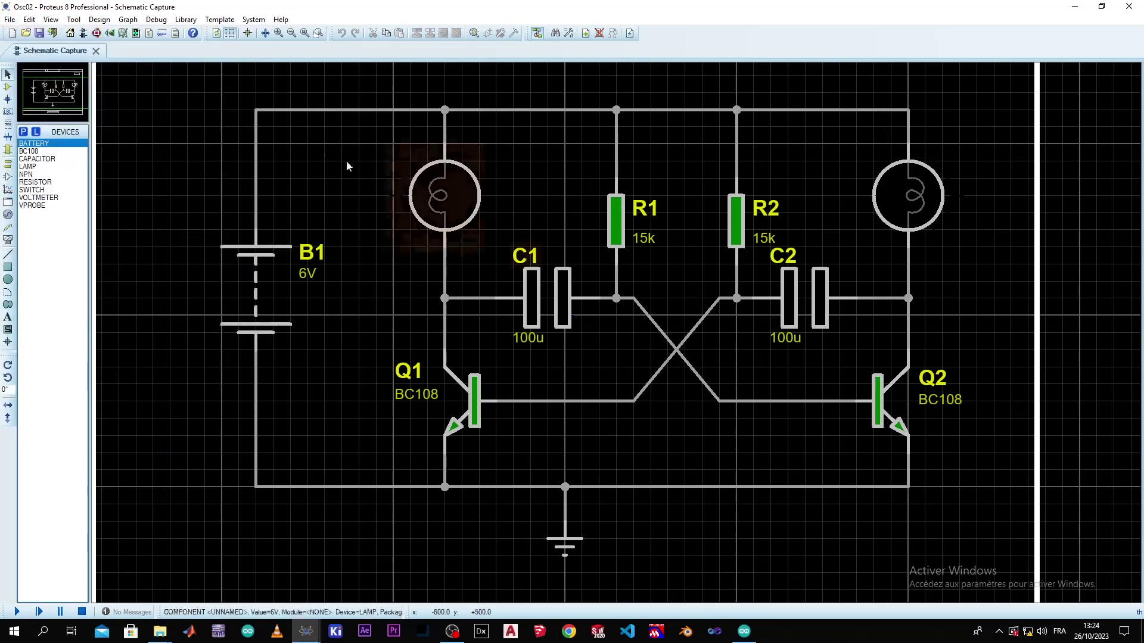
- Open the sample projects browser and look through the unfiltered project list
{"action": "left_click", "coordinate": [29, 19]}
{"action": "left_click", "coordinate": [6, 19]}
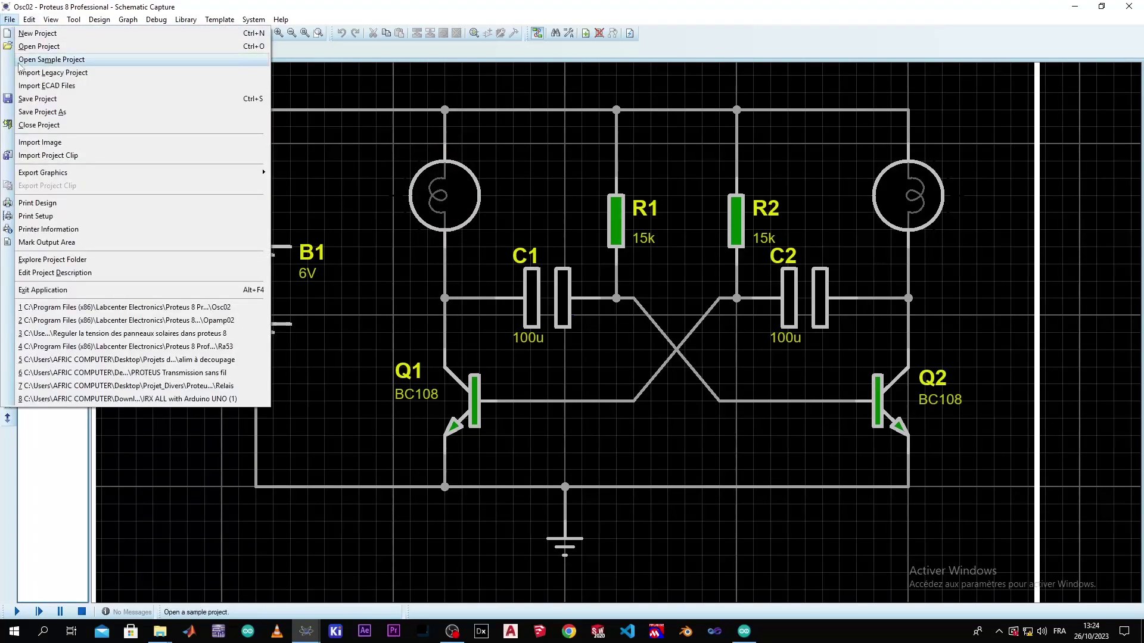
{"action": "left_click", "coordinate": [51, 60]}
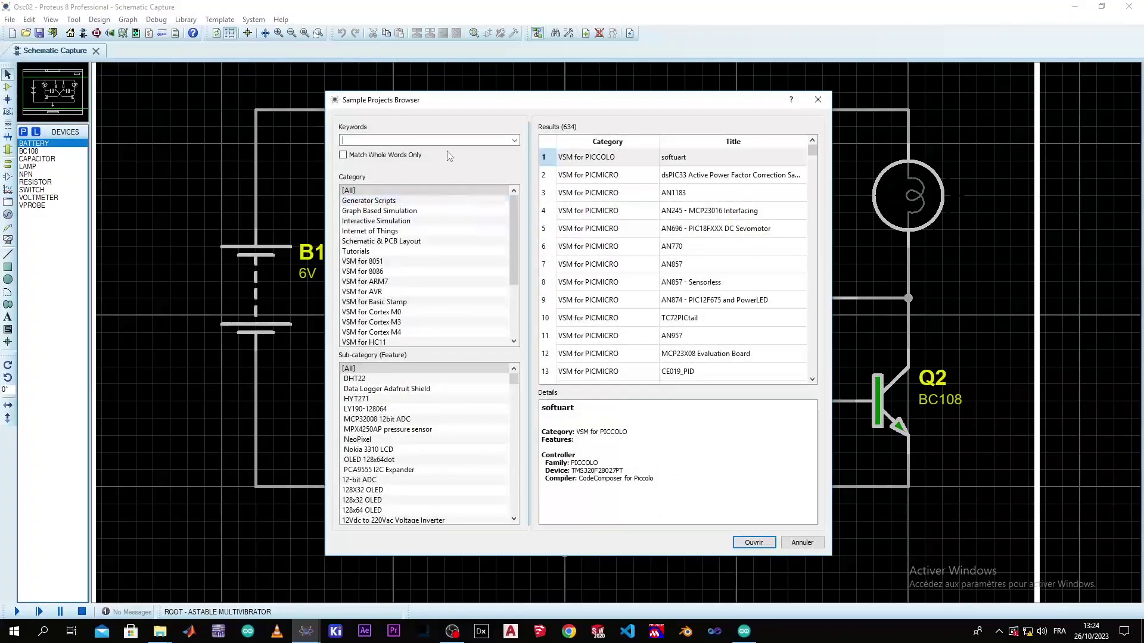
{"action": "scroll", "coordinate": [721, 355], "scroll_direction": "down", "scroll_amount": 10}
{"action": "scroll", "coordinate": [689, 336], "scroll_direction": "down", "scroll_amount": 12}
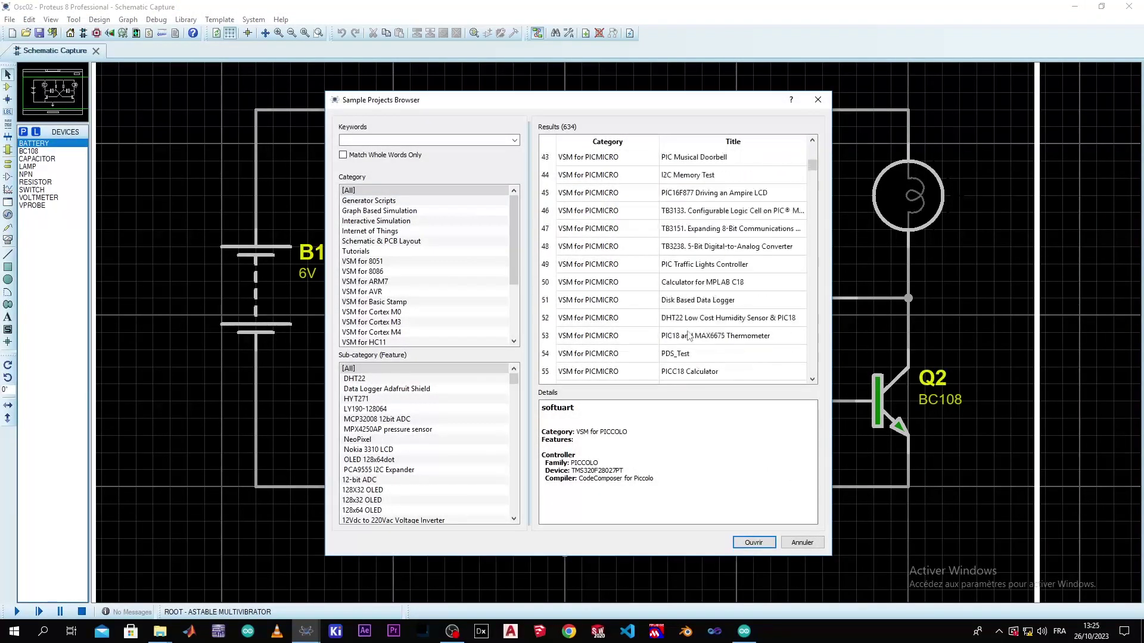
{"action": "scroll", "coordinate": [689, 335], "scroll_direction": "down", "scroll_amount": 11}
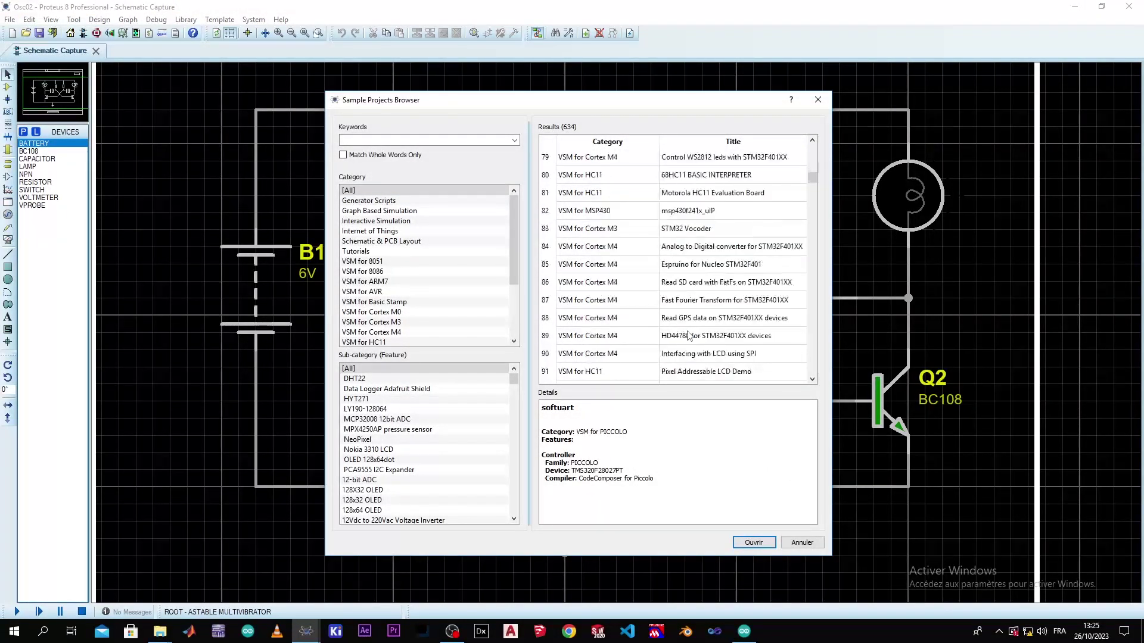
{"action": "scroll", "coordinate": [689, 336], "scroll_direction": "up", "scroll_amount": 4}
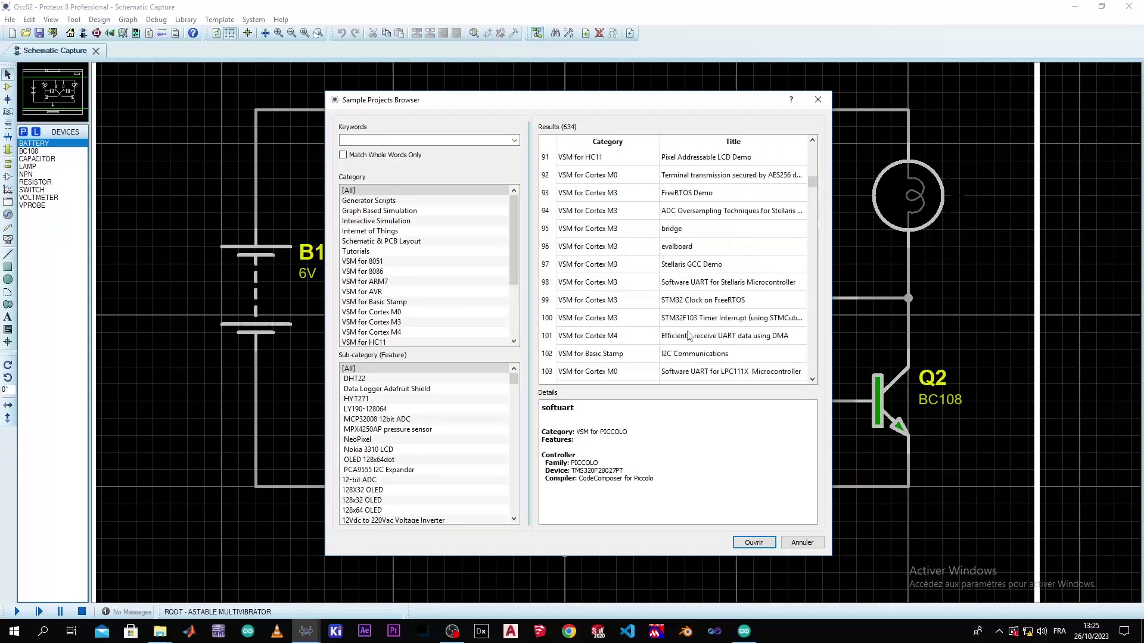
- Filter the sample projects to the Interactive Simulation category and open the Oscillators 2 project
{"action": "left_click", "coordinate": [381, 224]}
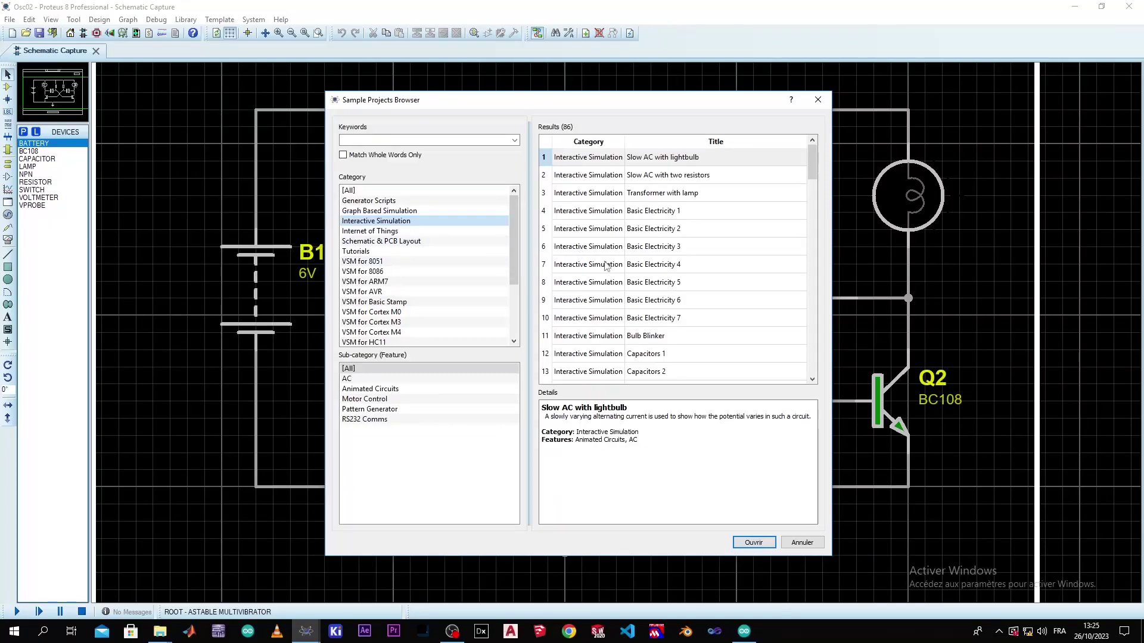
{"action": "scroll", "coordinate": [607, 267], "scroll_direction": "down", "scroll_amount": 5}
{"action": "scroll", "coordinate": [607, 267], "scroll_direction": "down", "scroll_amount": 12}
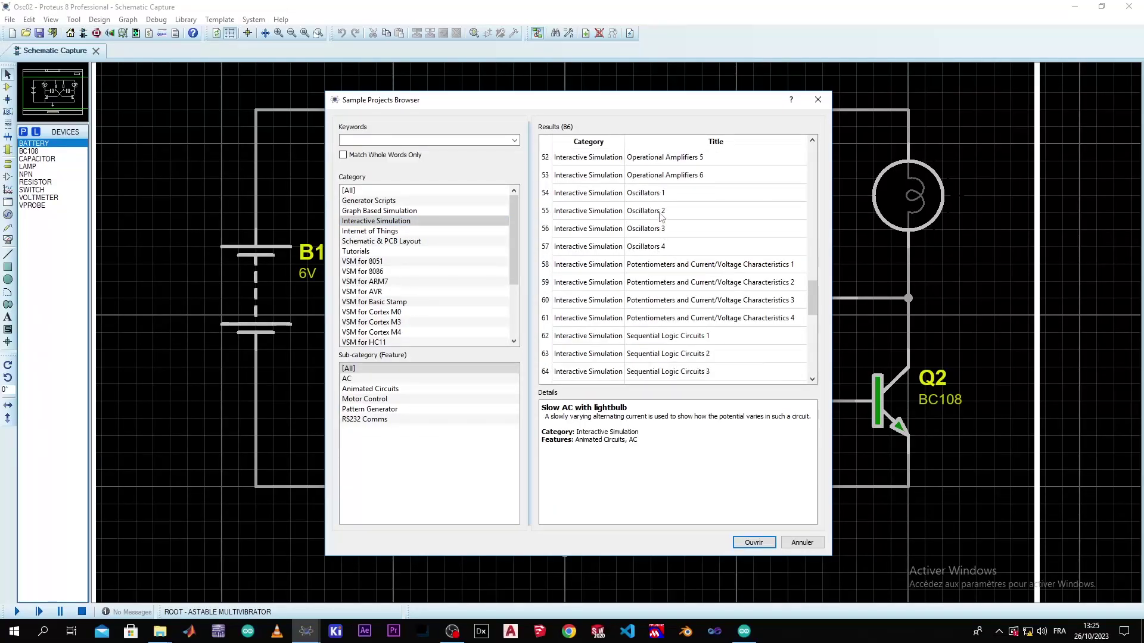
{"action": "double_click", "coordinate": [660, 212]}
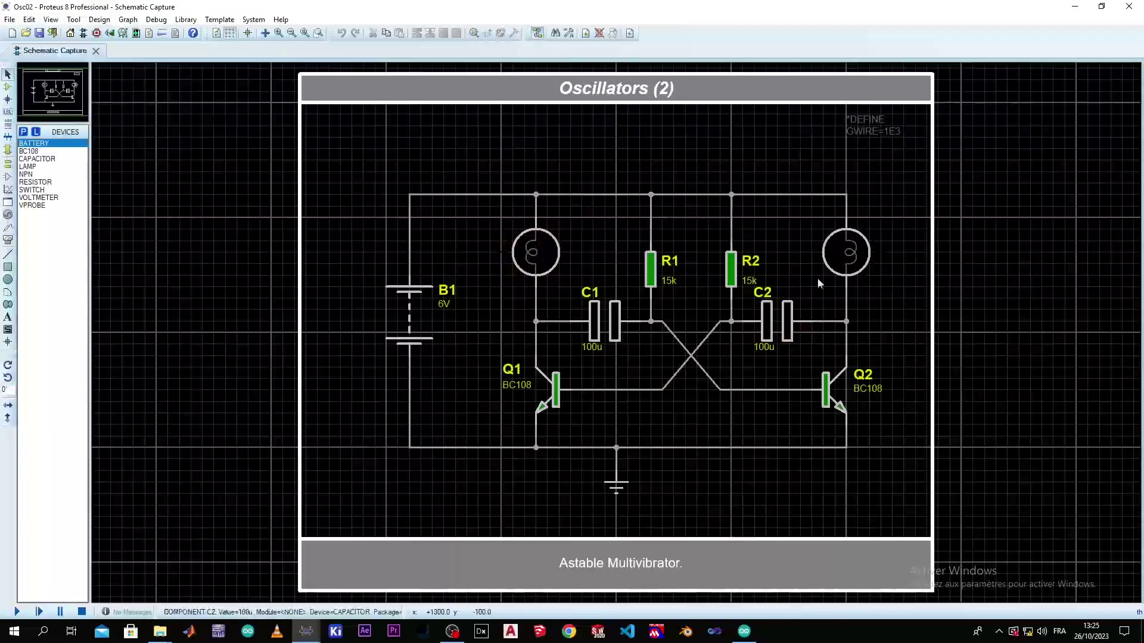
- Look over the astable multivibrator schematic and start its simulation
{"action": "scroll", "coordinate": [748, 299], "scroll_direction": "up", "scroll_amount": 1}
{"action": "scroll", "coordinate": [519, 344], "scroll_direction": "down", "scroll_amount": 1}
{"action": "scroll", "coordinate": [566, 341], "scroll_direction": "up", "scroll_amount": 1}
{"action": "scroll", "coordinate": [590, 338], "scroll_direction": "down", "scroll_amount": 1}
{"action": "scroll", "coordinate": [616, 336], "scroll_direction": "up", "scroll_amount": 1}
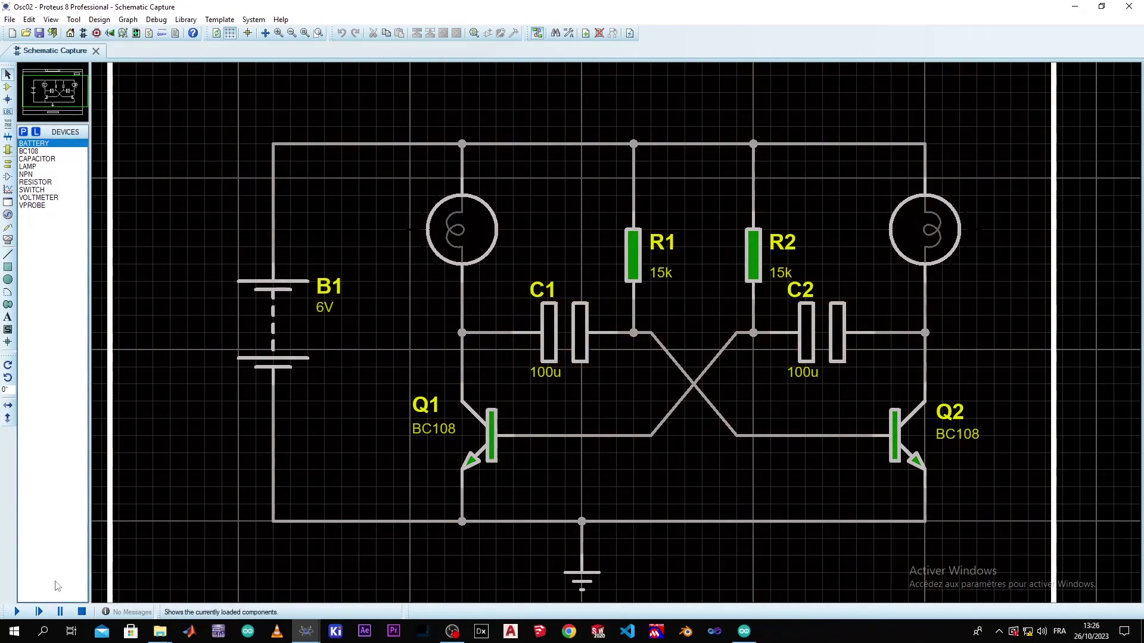
{"action": "left_click", "coordinate": [17, 612]}
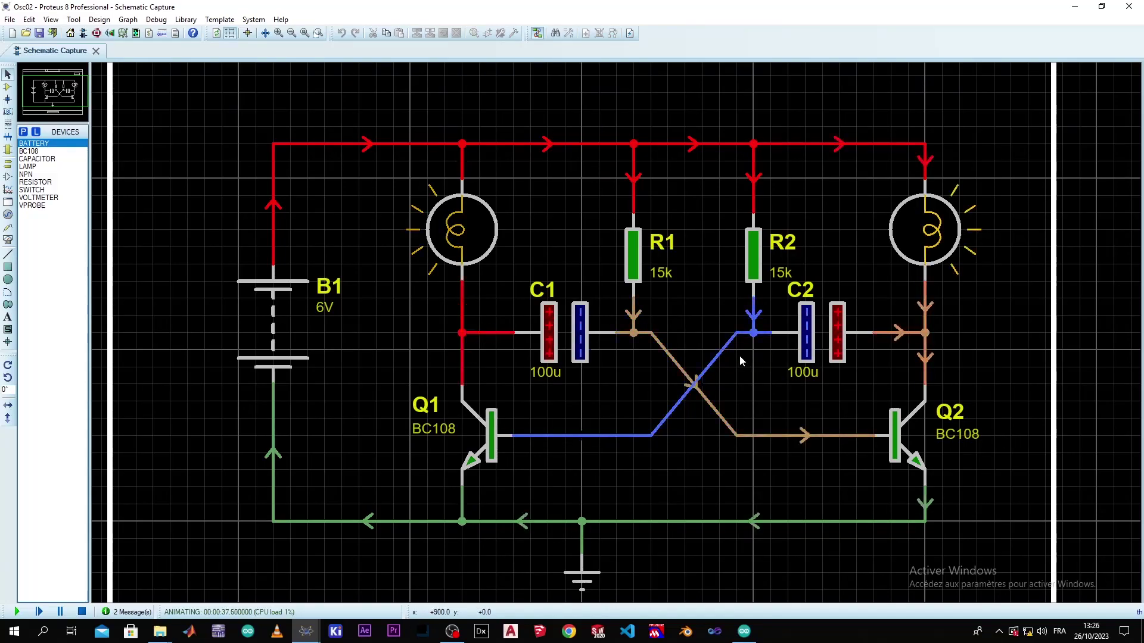
- Examine the current flow and lamps in the running multivibrator circuit, and stop the simulation
{"action": "scroll", "coordinate": [738, 355], "scroll_direction": "down", "scroll_amount": 1}
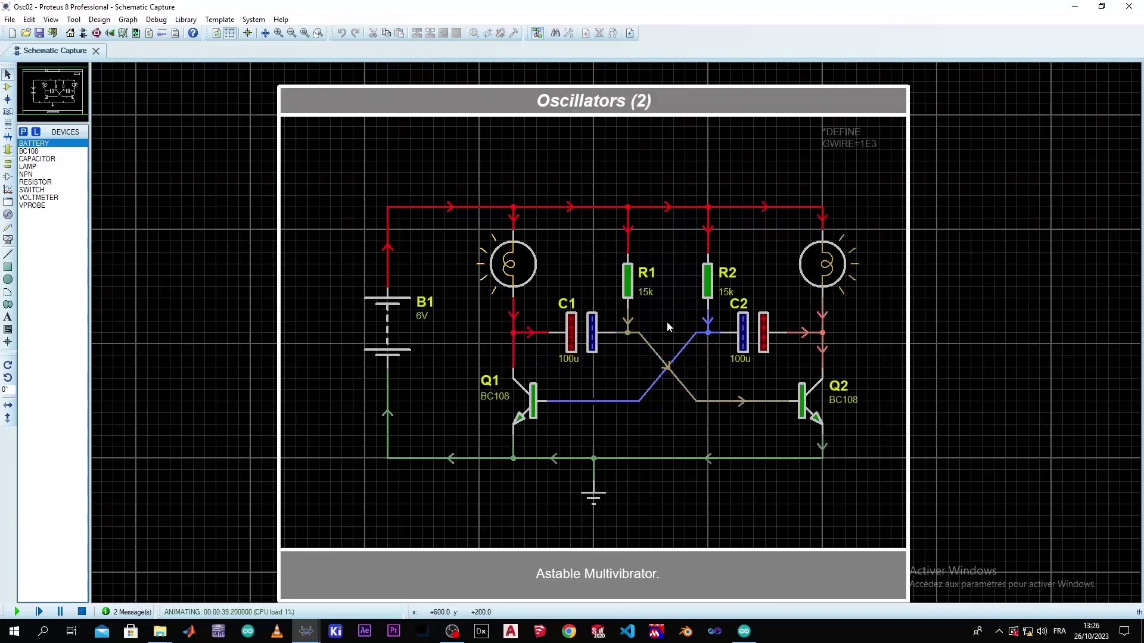
{"action": "scroll", "coordinate": [667, 320], "scroll_direction": "up", "scroll_amount": 1}
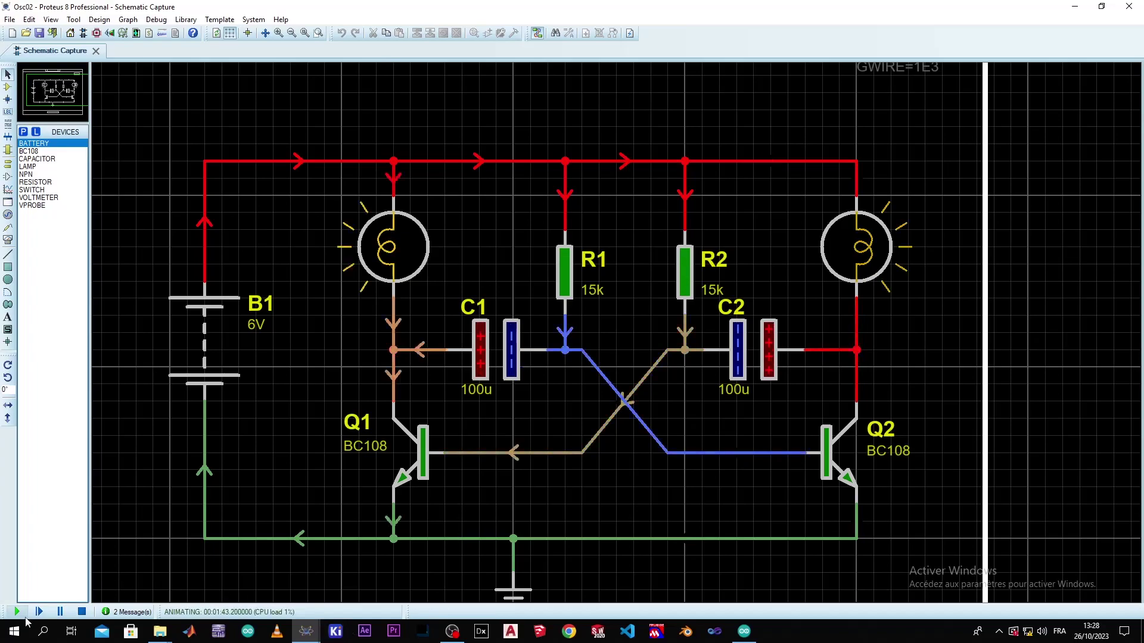
{"action": "left_click", "coordinate": [82, 612]}
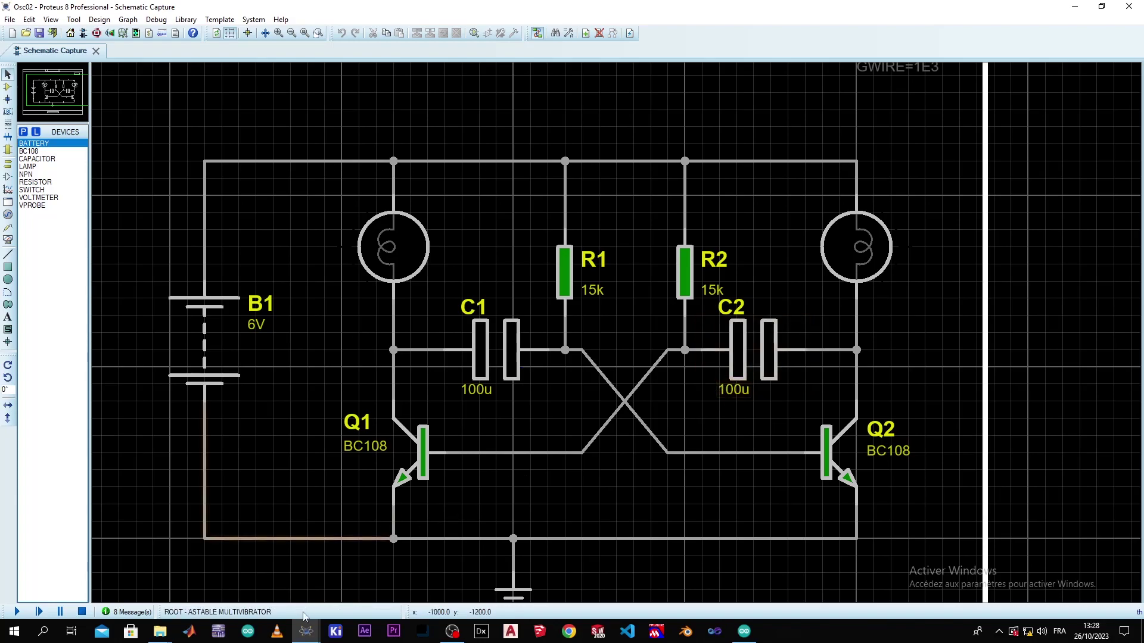
- Switch to the open Onduleur sinusoidal project and run the simulation of its 555 inverter circuit
{"action": "mouse_move", "coordinate": [303, 636]}
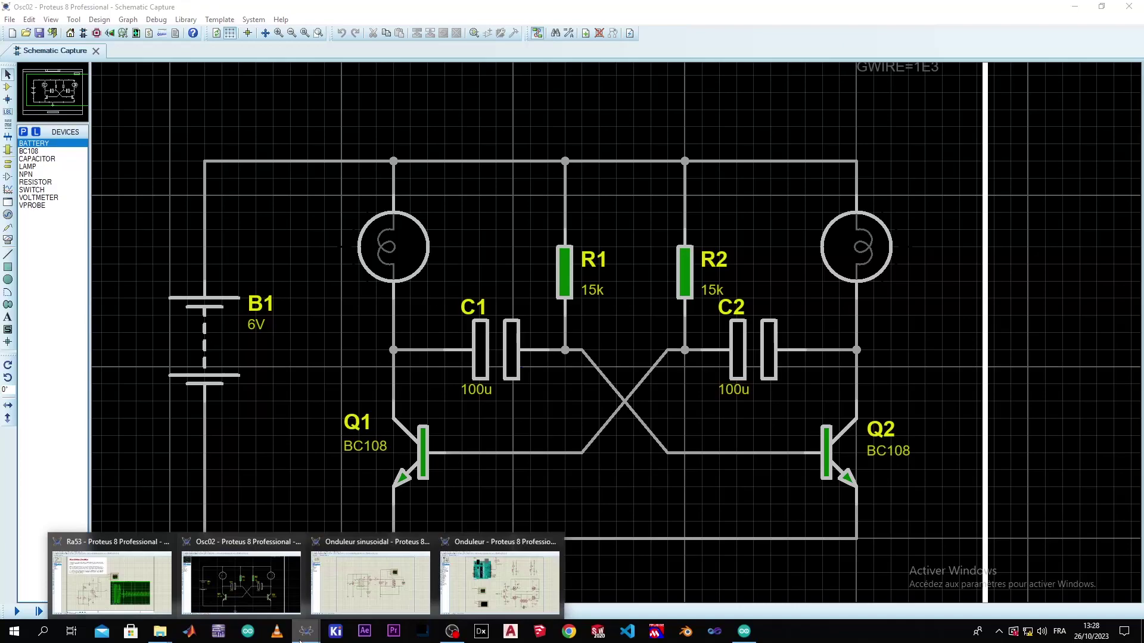
{"action": "left_click", "coordinate": [357, 590]}
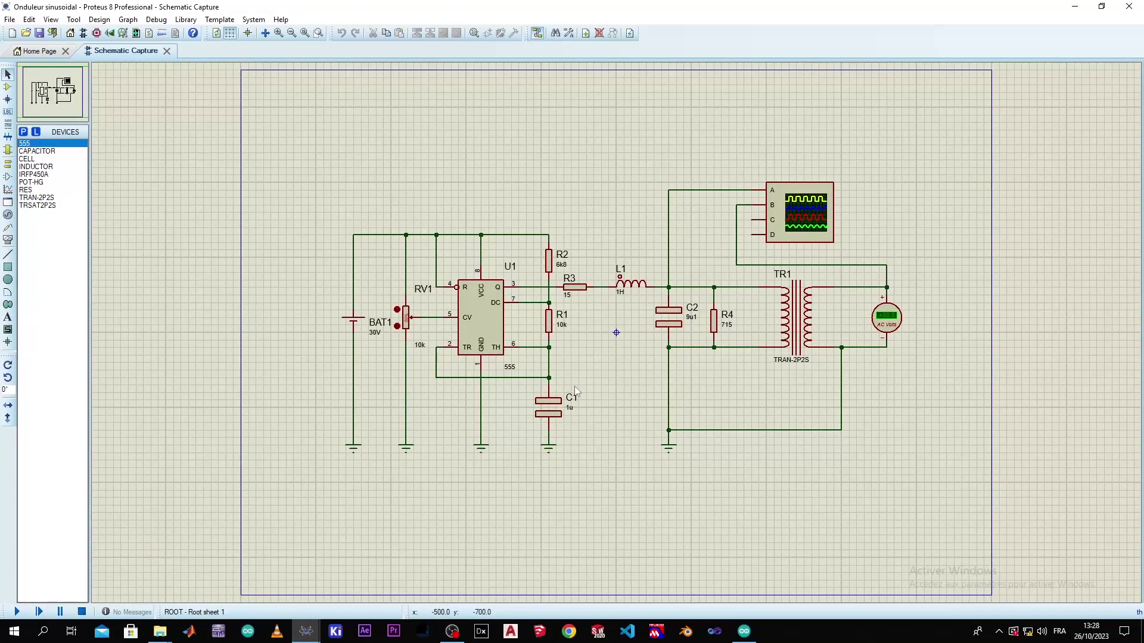
{"action": "scroll", "coordinate": [584, 375], "scroll_direction": "down", "scroll_amount": 1}
{"action": "scroll", "coordinate": [586, 367], "scroll_direction": "up", "scroll_amount": 2}
{"action": "left_click_drag", "start_coordinate": [646, 315], "coordinate": [574, 447]}
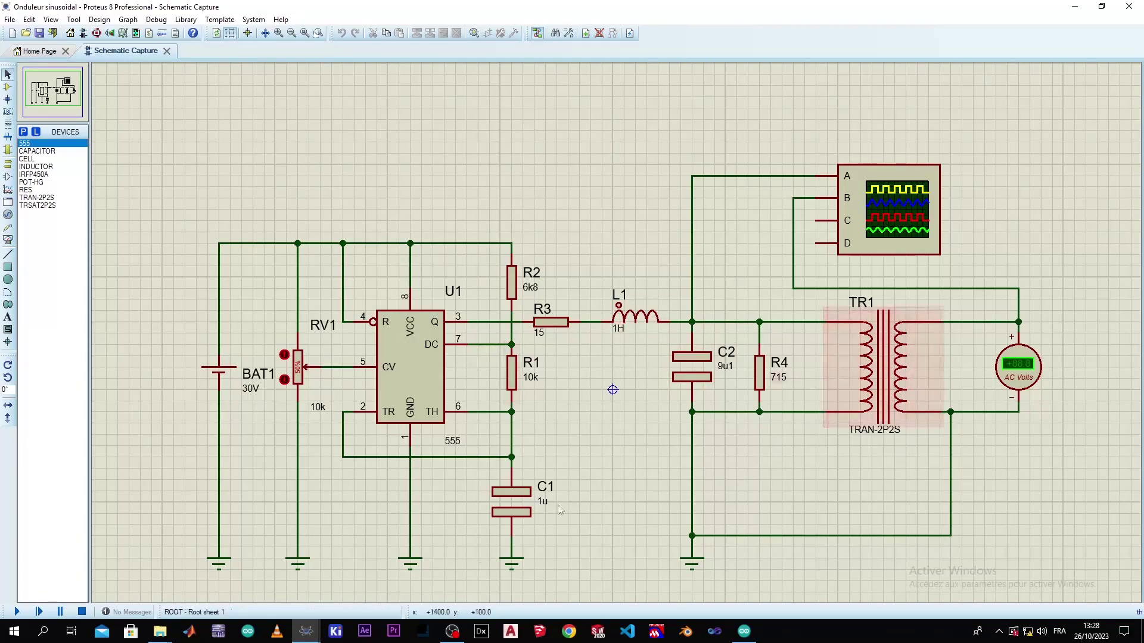
{"action": "left_click", "coordinate": [17, 611]}
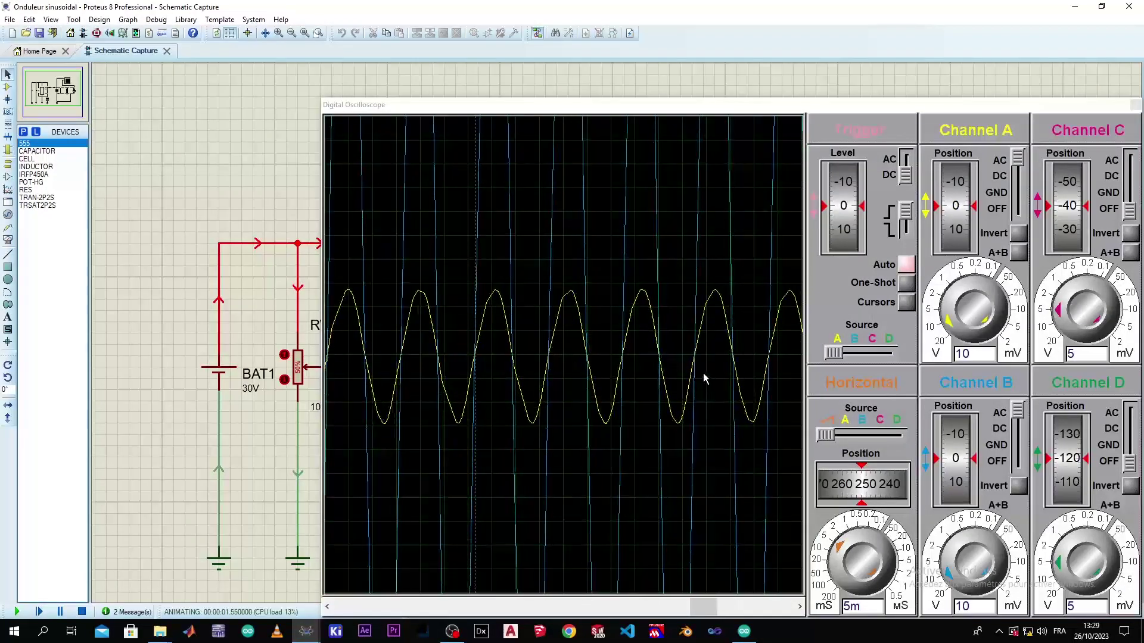
- Try several horizontal time scales on the digital oscilloscope, ending at 10 ms, and shift its window slightly
{"action": "scroll", "coordinate": [698, 376], "scroll_direction": "down", "scroll_amount": 1}
{"action": "scroll", "coordinate": [698, 377], "scroll_direction": "up", "scroll_amount": 3}
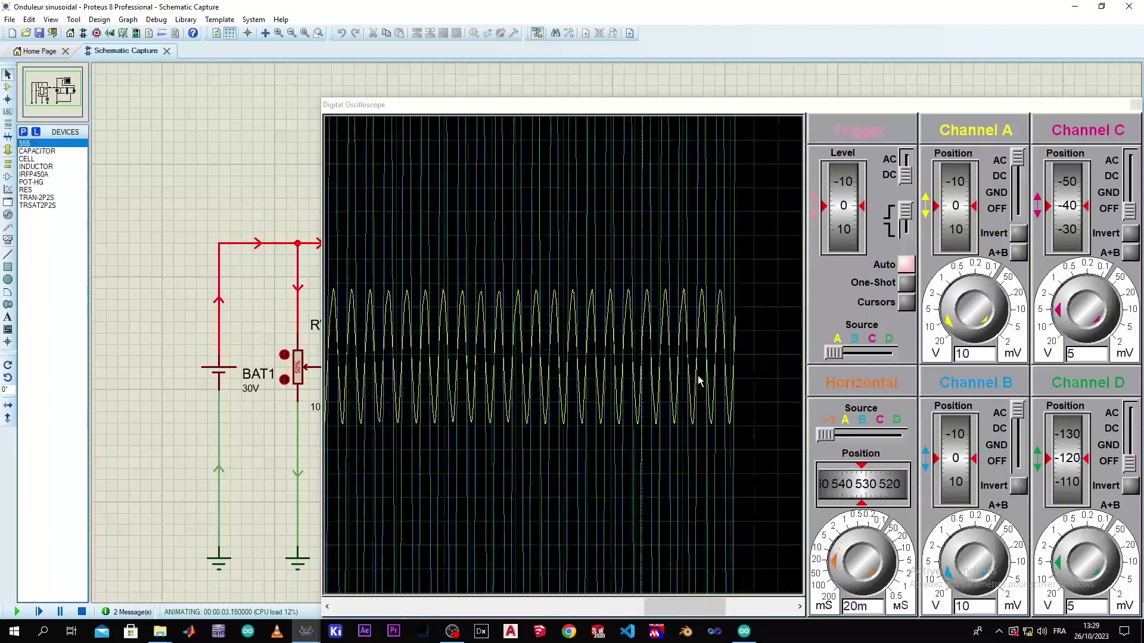
{"action": "scroll", "coordinate": [698, 375], "scroll_direction": "down", "scroll_amount": 1}
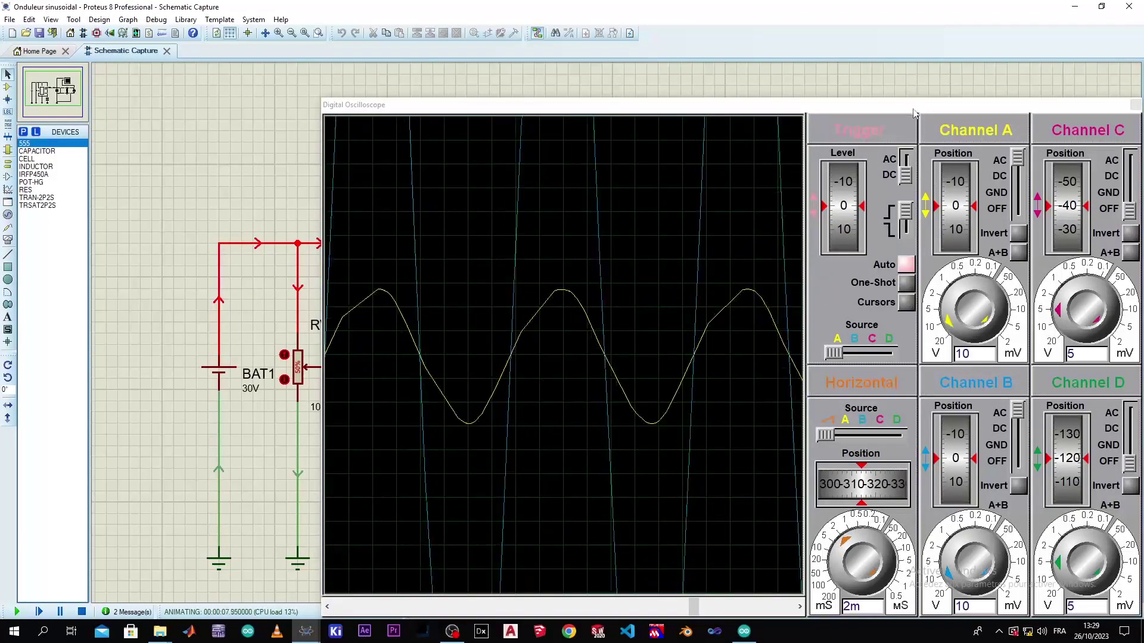
{"action": "left_click_drag", "start_coordinate": [920, 107], "coordinate": [886, 117]}
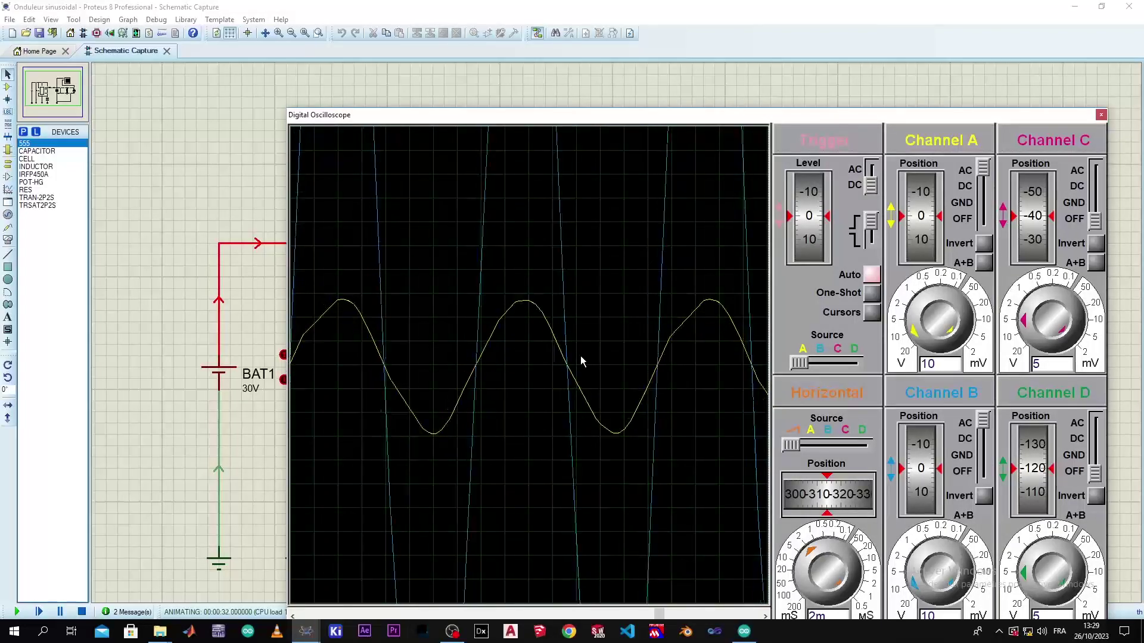
{"action": "scroll", "coordinate": [579, 359], "scroll_direction": "down", "scroll_amount": 2}
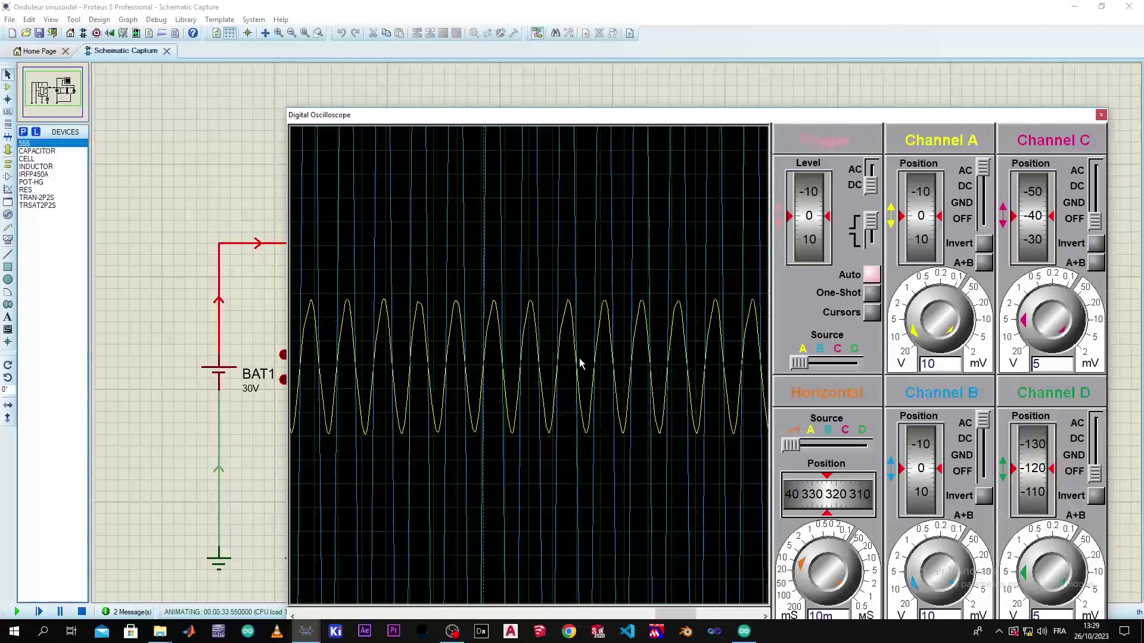
- Move the oscilloscope window aside to inspect the running circuit and AC voltmeter, and bring it back over the schematic
{"action": "left_click_drag", "start_coordinate": [762, 357], "coordinate": [555, 428]}
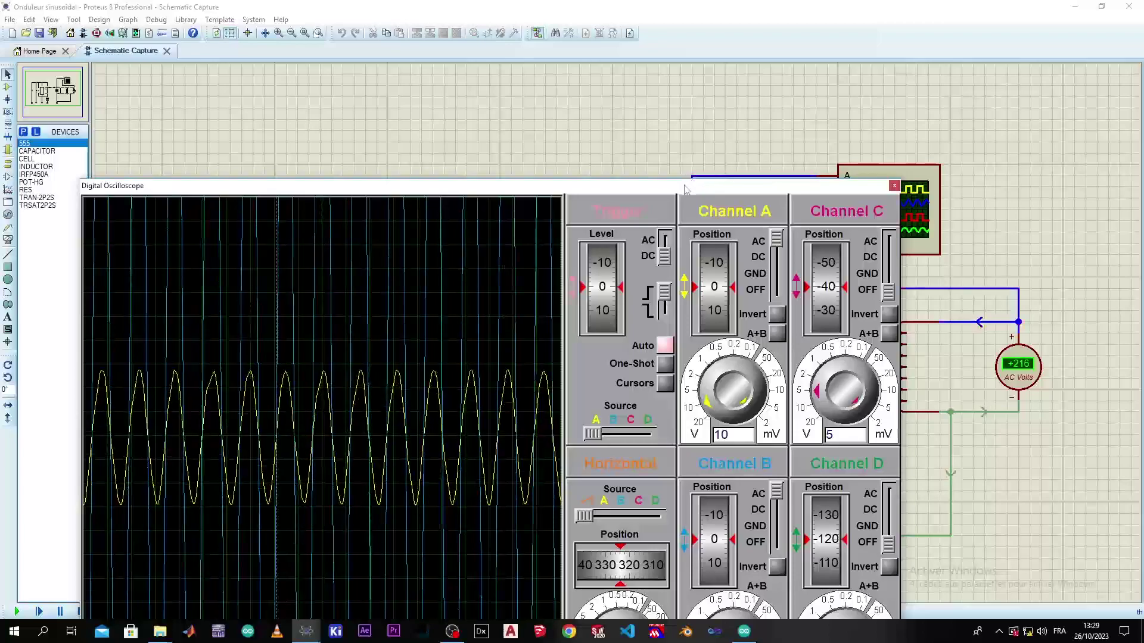
{"action": "left_click_drag", "start_coordinate": [631, 204], "coordinate": [760, 483]}
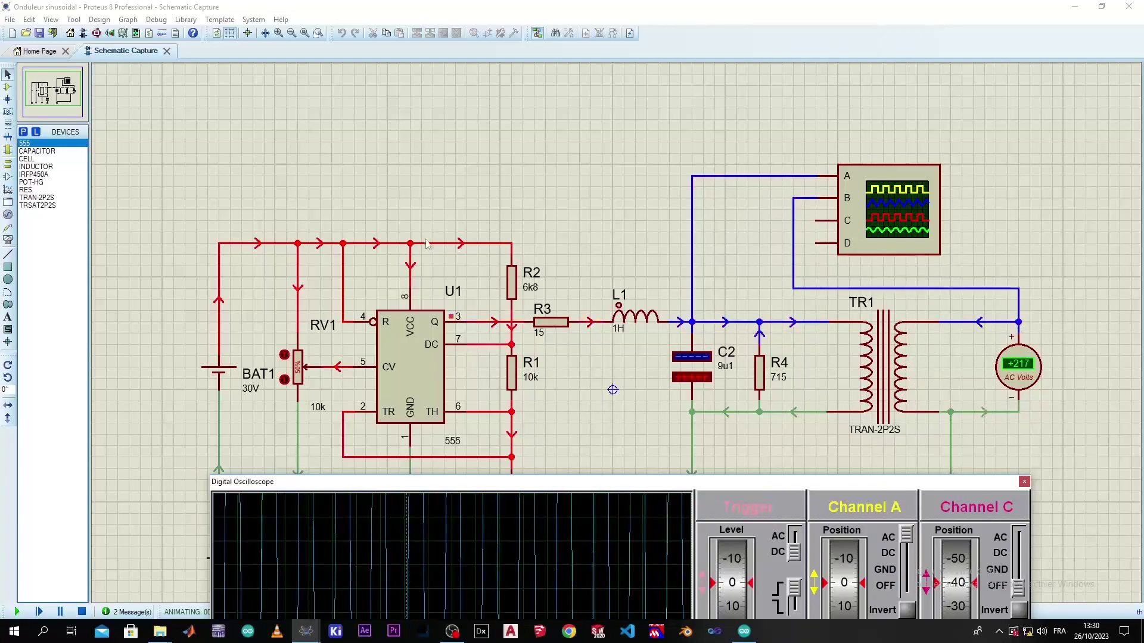
{"action": "left_click_drag", "start_coordinate": [783, 482], "coordinate": [792, 93]}
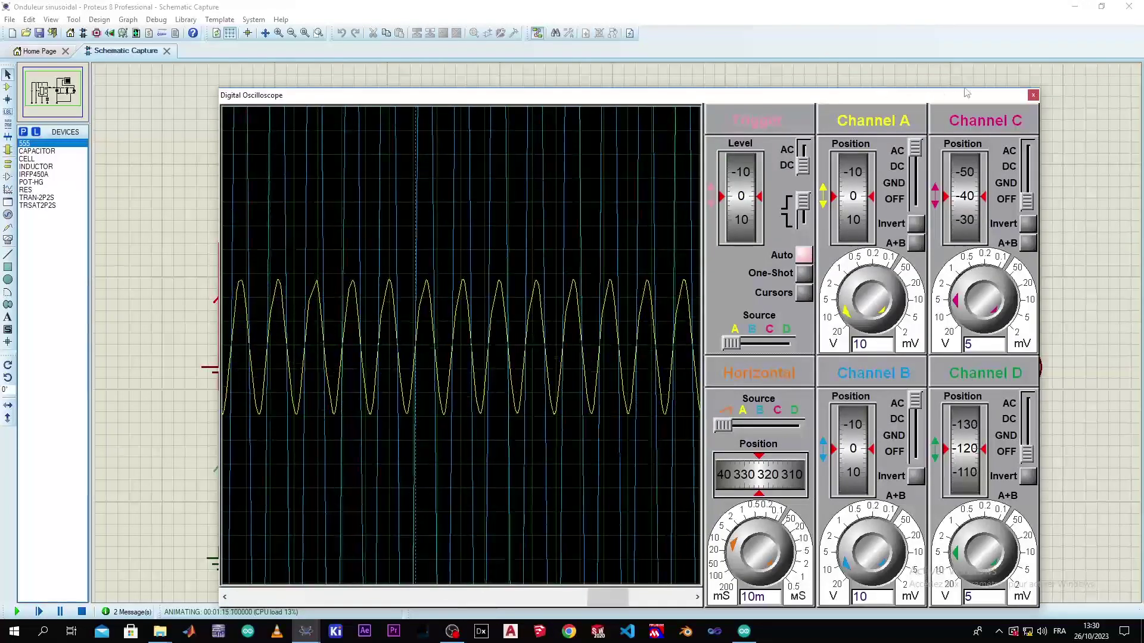
- Close the oscilloscope window and stop the inverter simulation
{"action": "left_click", "coordinate": [1033, 95]}
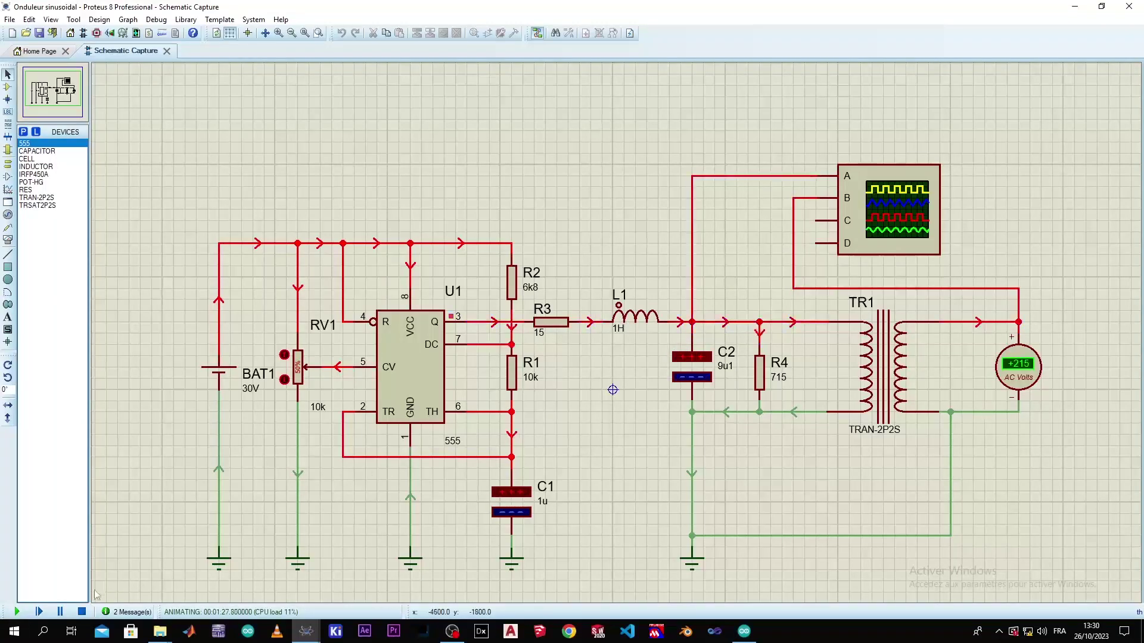
{"action": "left_click", "coordinate": [81, 612]}
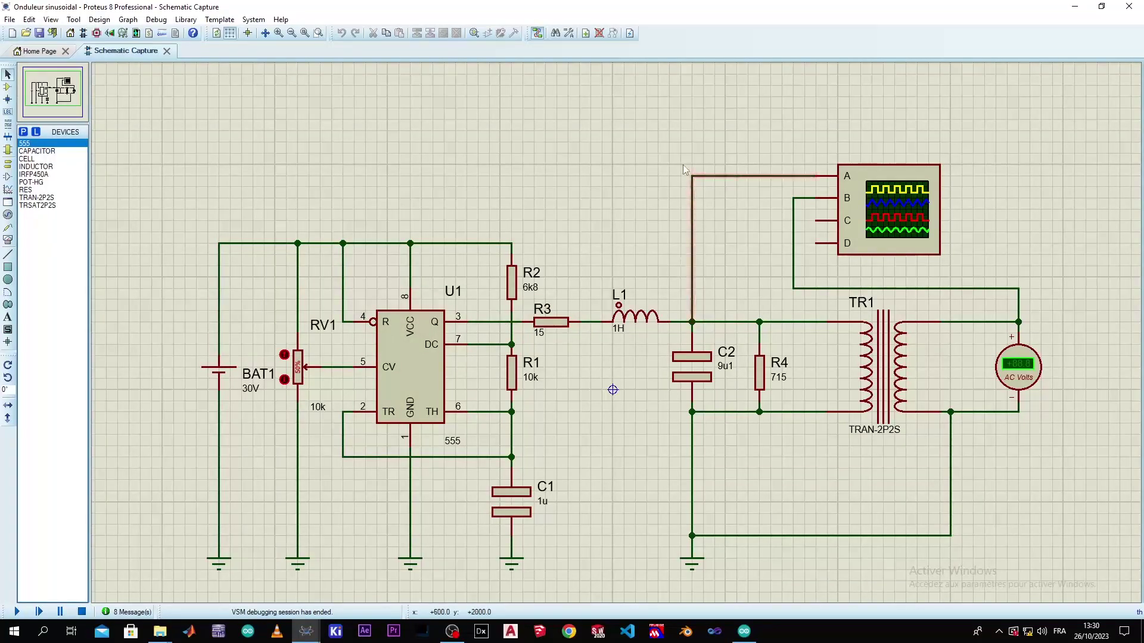
- Delete the wire between oscilloscope channel A and the L1–C2 node, and wire channel A to the 555's Q output, pin 3
{"action": "right_click", "coordinate": [690, 219]}
{"action": "right_click", "coordinate": [691, 220]}
{"action": "left_click", "coordinate": [816, 176]}
{"action": "left_click", "coordinate": [479, 322]}
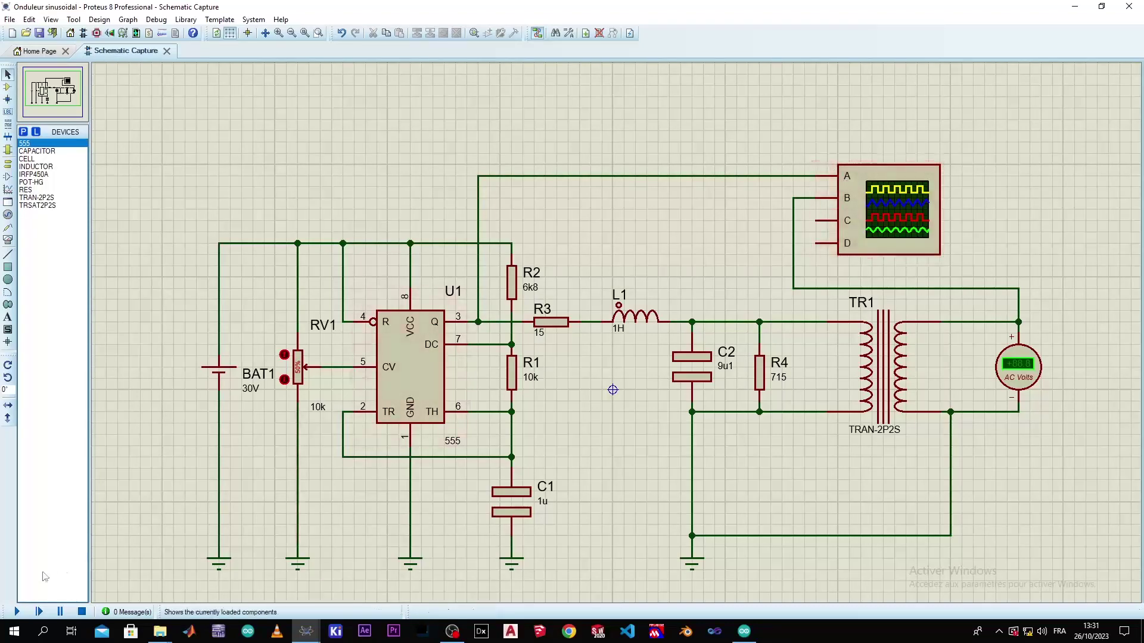
- Run the inverter simulation and open the Digital Oscilloscope window to view the 555 output signal
{"action": "left_click", "coordinate": [18, 612]}
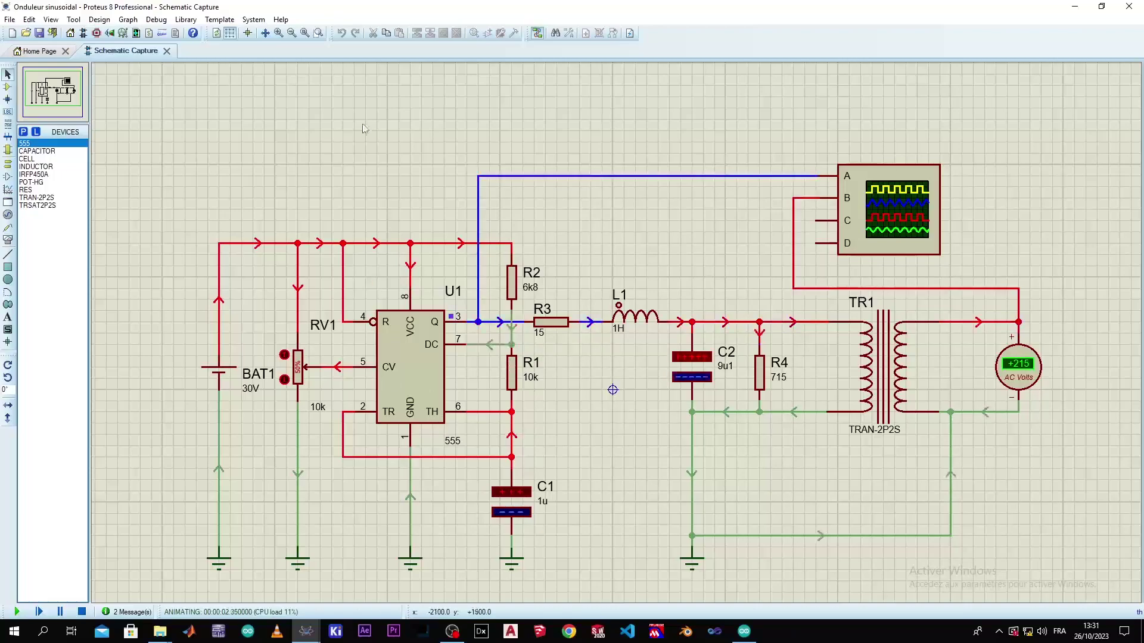
{"action": "left_click", "coordinate": [156, 19]}
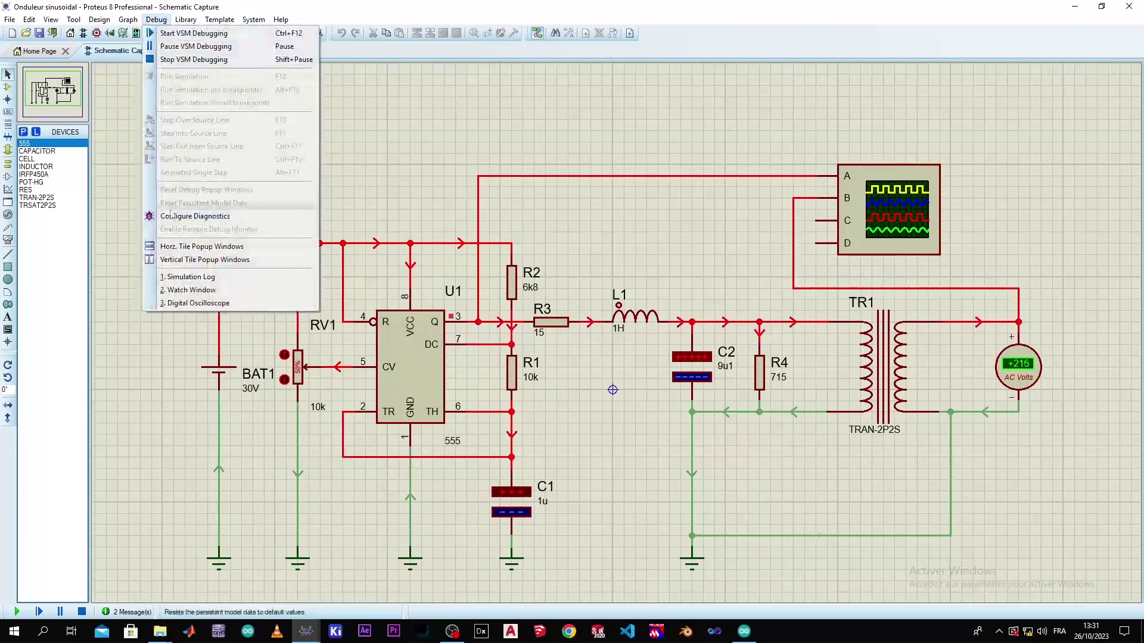
{"action": "left_click", "coordinate": [186, 303]}
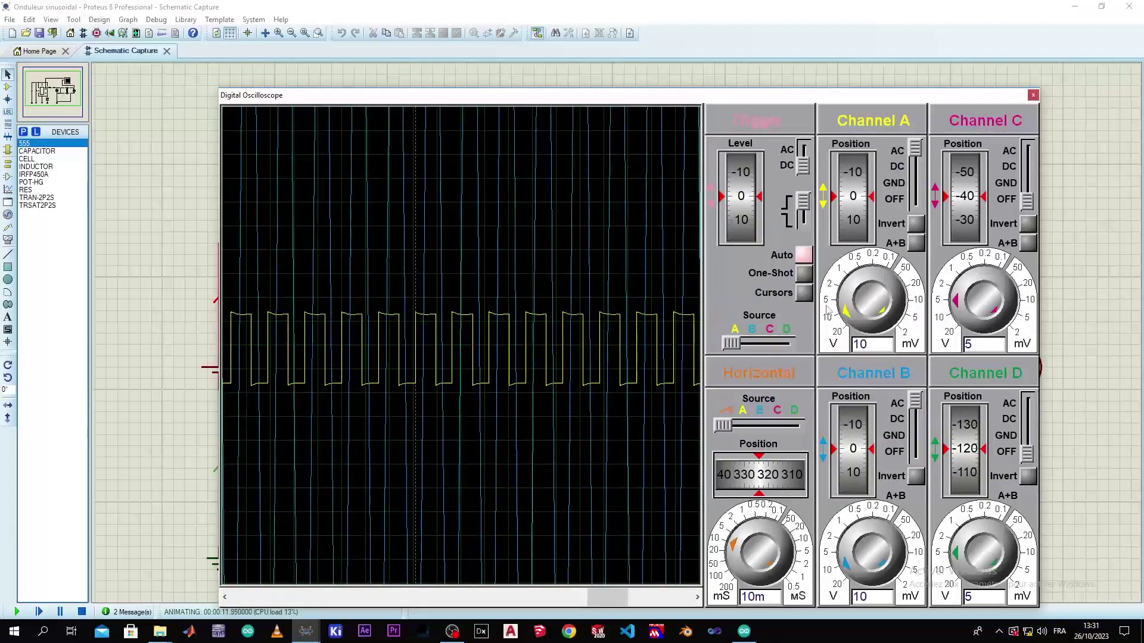
- Set the oscilloscope's channel A scale to 5 V per division and stop the inverter simulation
{"action": "left_click", "coordinate": [847, 315]}
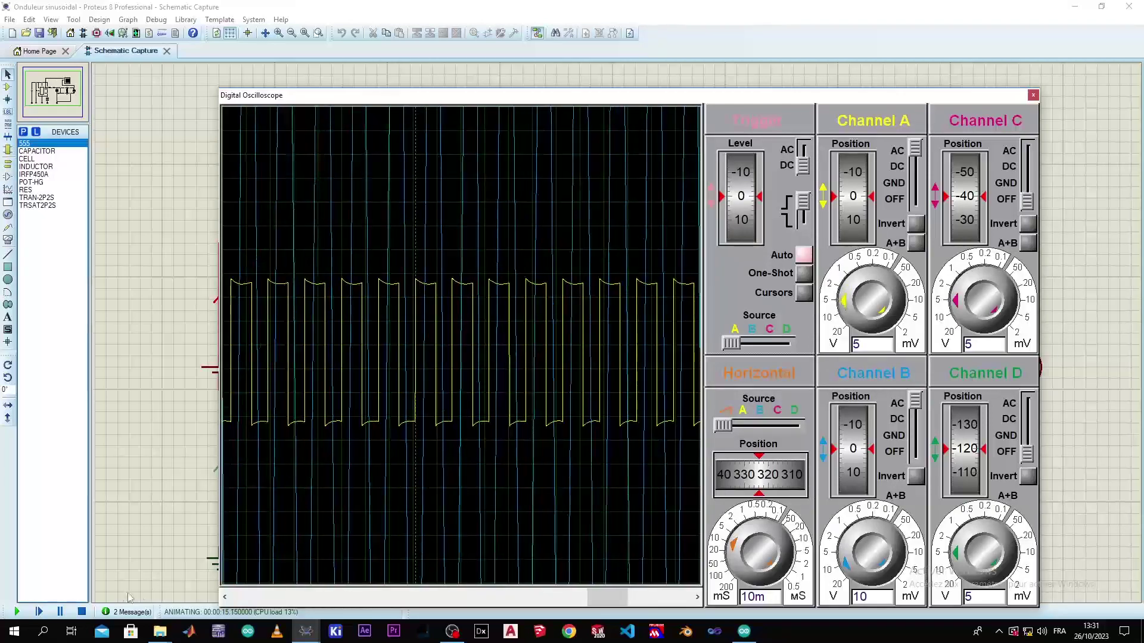
{"action": "key", "text": "Escape"}
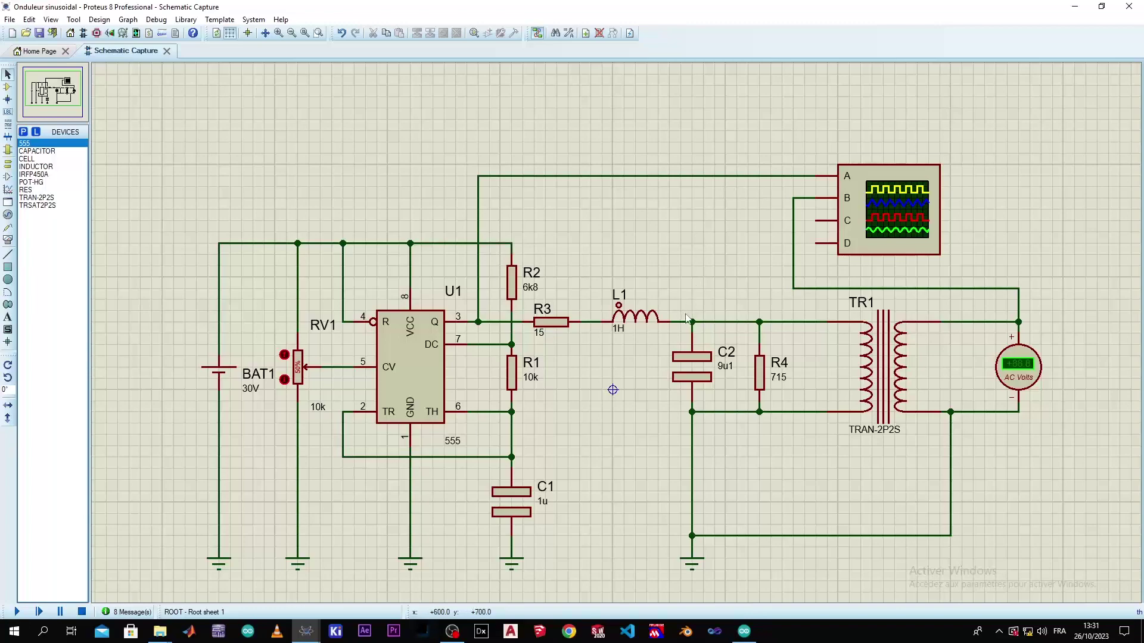
- Reconnect oscilloscope channel A from the 555's Q output to the L1–C2 node, and simulate the inverter to view the filtered signal
{"action": "left_click", "coordinate": [694, 177]}
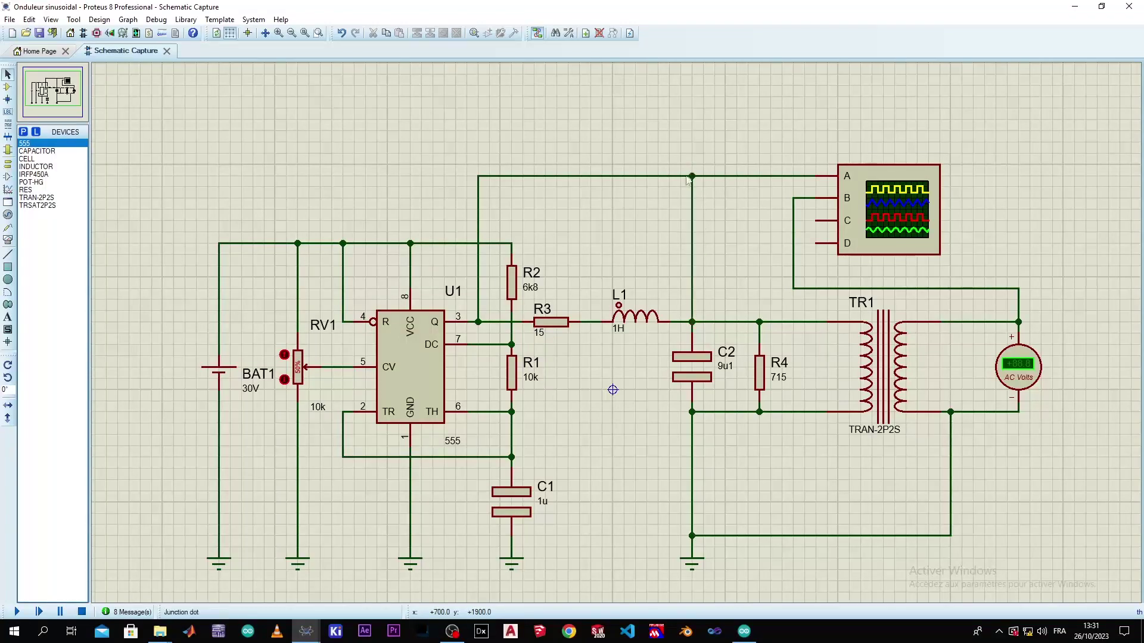
{"action": "left_click", "coordinate": [594, 179]}
{"action": "key", "text": "Delete"}
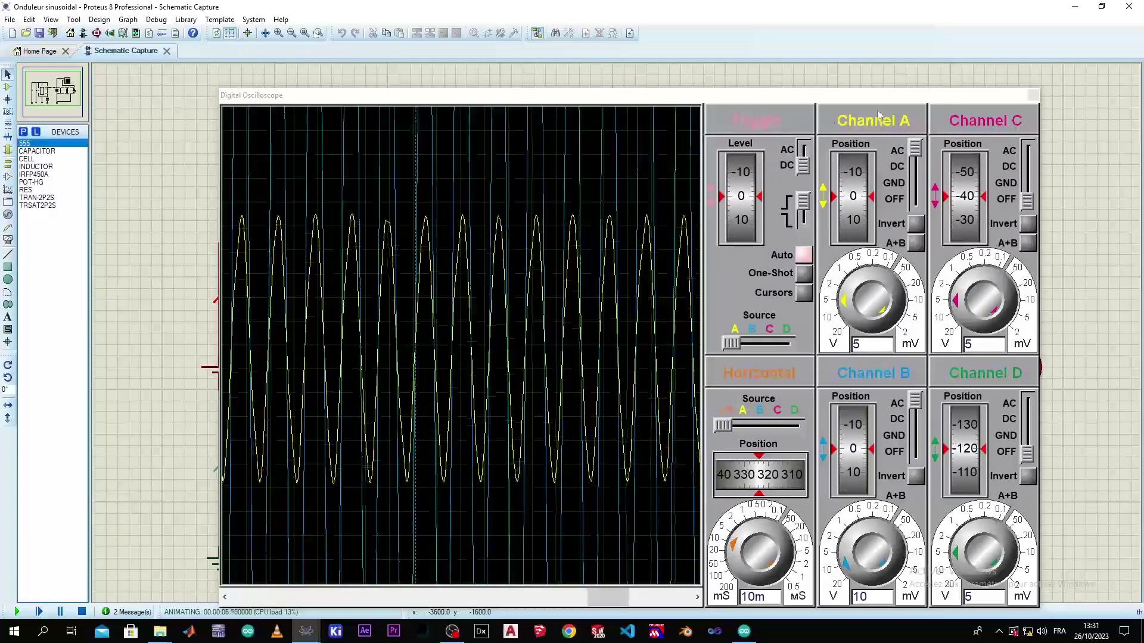
{"action": "left_click", "coordinate": [82, 611]}
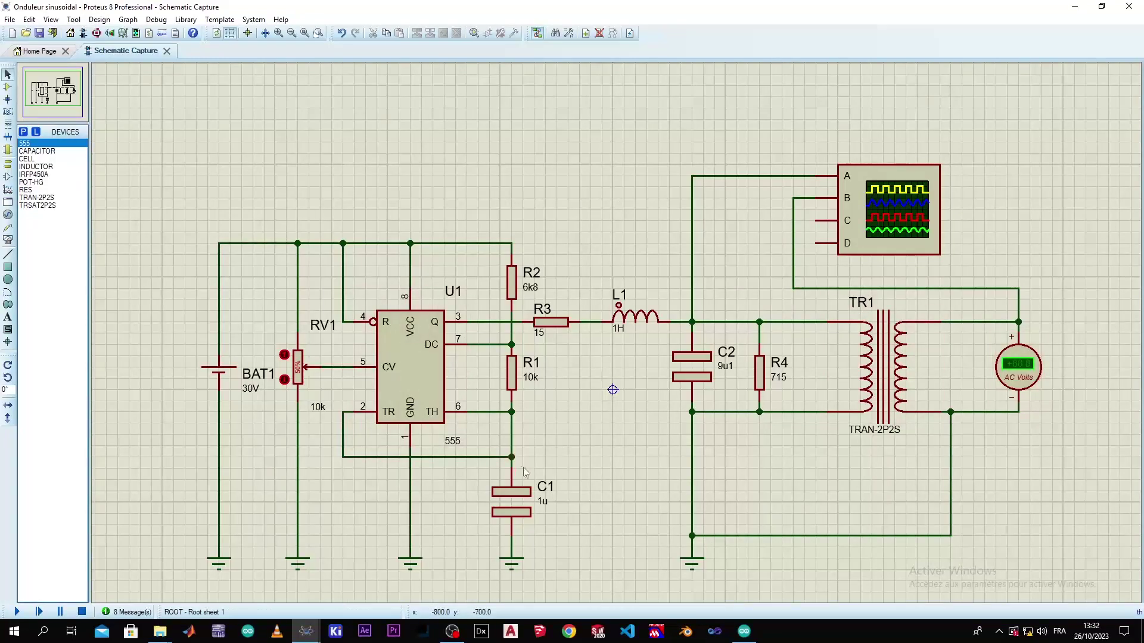
{"action": "right_click", "coordinate": [811, 322]}
{"action": "right_click", "coordinate": [811, 323]}
{"action": "right_click", "coordinate": [820, 317]}
{"action": "right_click", "coordinate": [800, 411]}
{"action": "right_click", "coordinate": [799, 411]}
{"action": "right_click", "coordinate": [800, 412]}
{"action": "right_click", "coordinate": [799, 411]}
{"action": "left_click", "coordinate": [760, 325]}
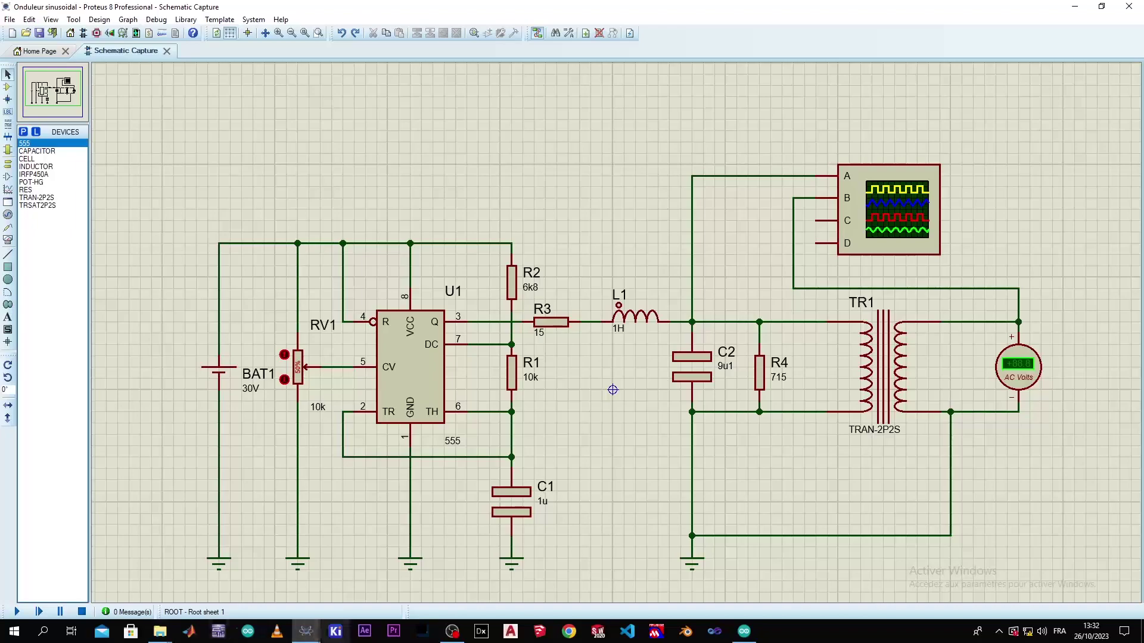
- Compare the Onduleur sinusoidal schematic with the Arduino-based Onduleur schematic in the other Proteus window, ending on Onduleur
{"action": "left_click", "coordinate": [306, 631]}
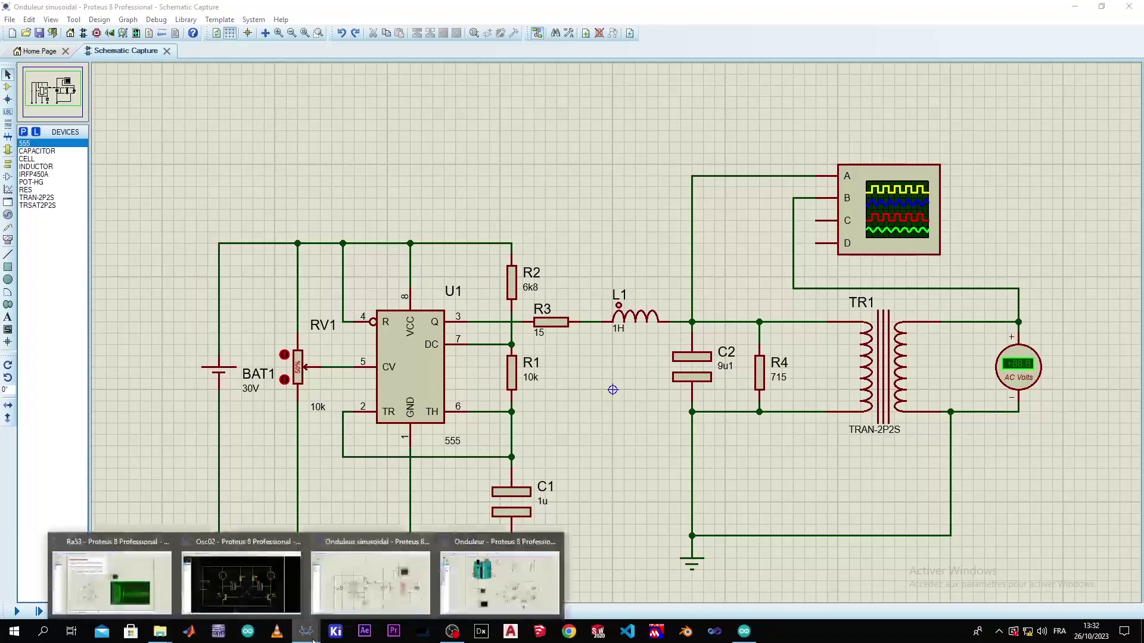
{"action": "left_click", "coordinate": [487, 583]}
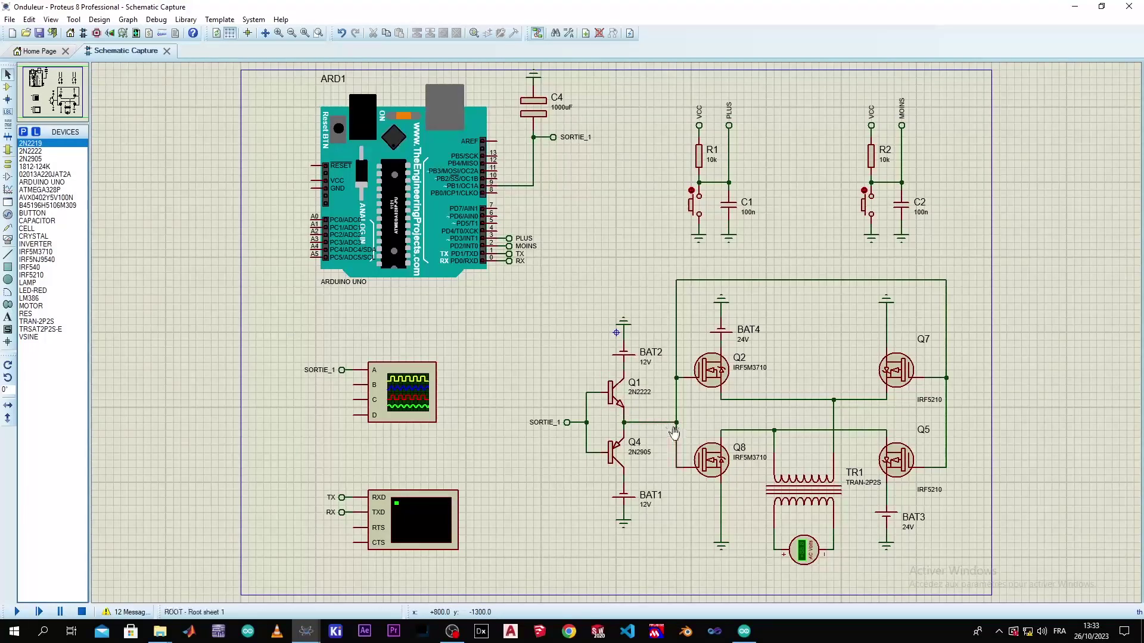
{"action": "mouse_move", "coordinate": [306, 633]}
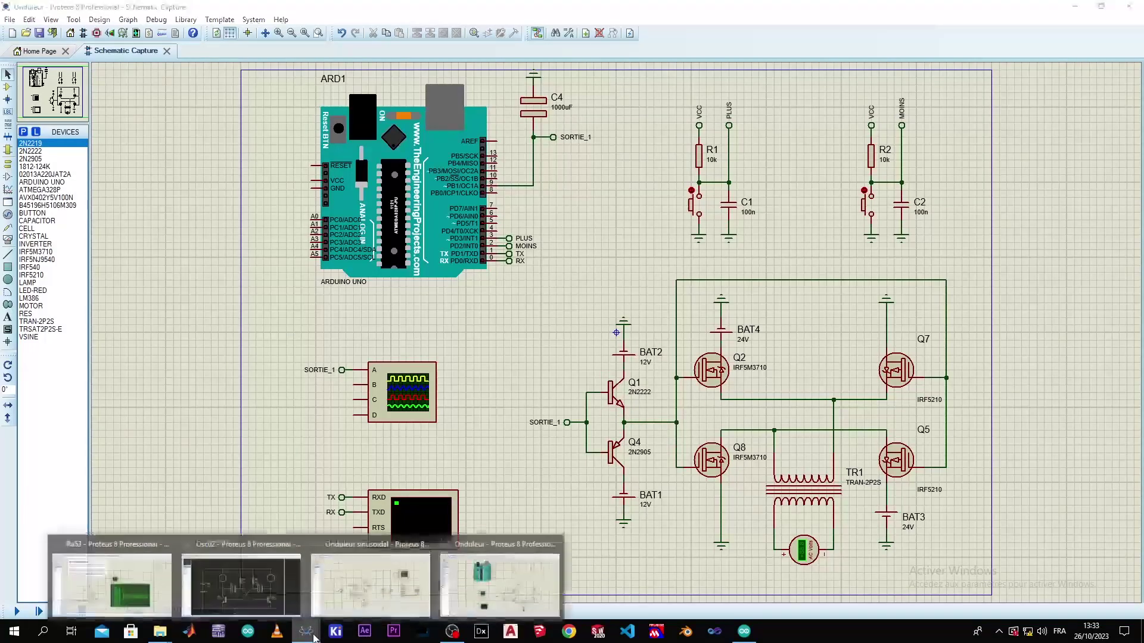
{"action": "left_click", "coordinate": [402, 584]}
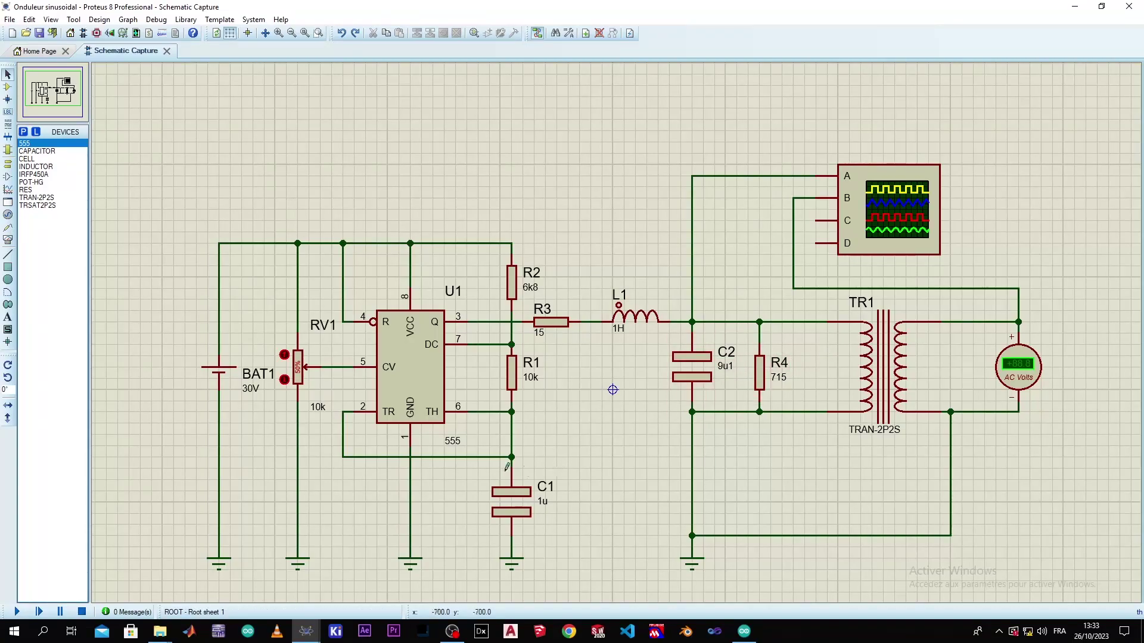
{"action": "left_click", "coordinate": [305, 632]}
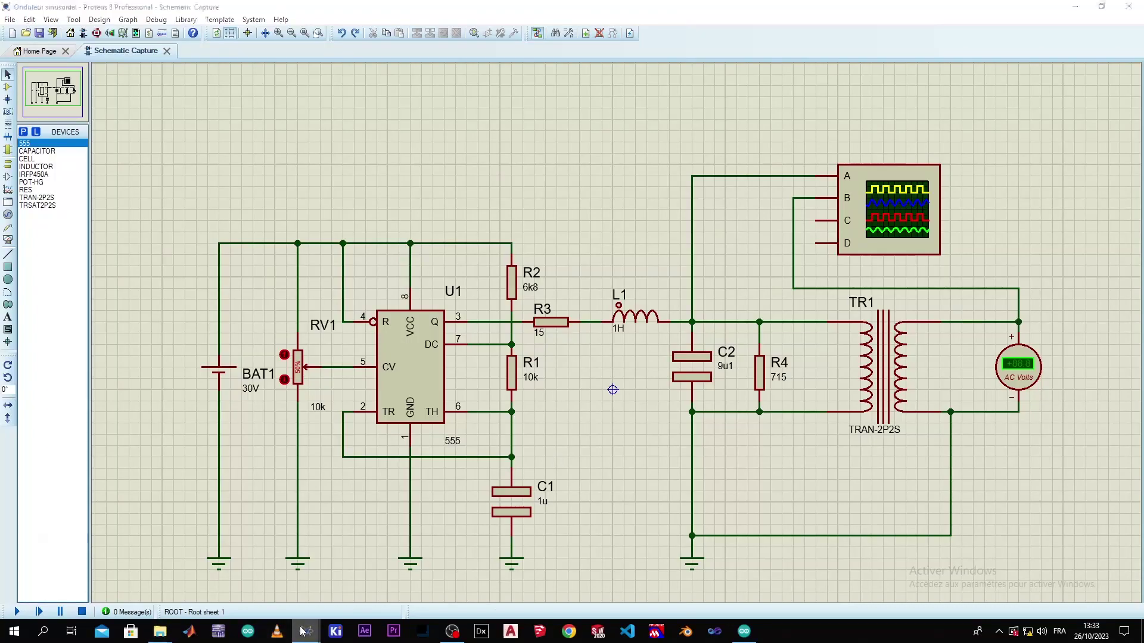
{"action": "left_click", "coordinate": [499, 580]}
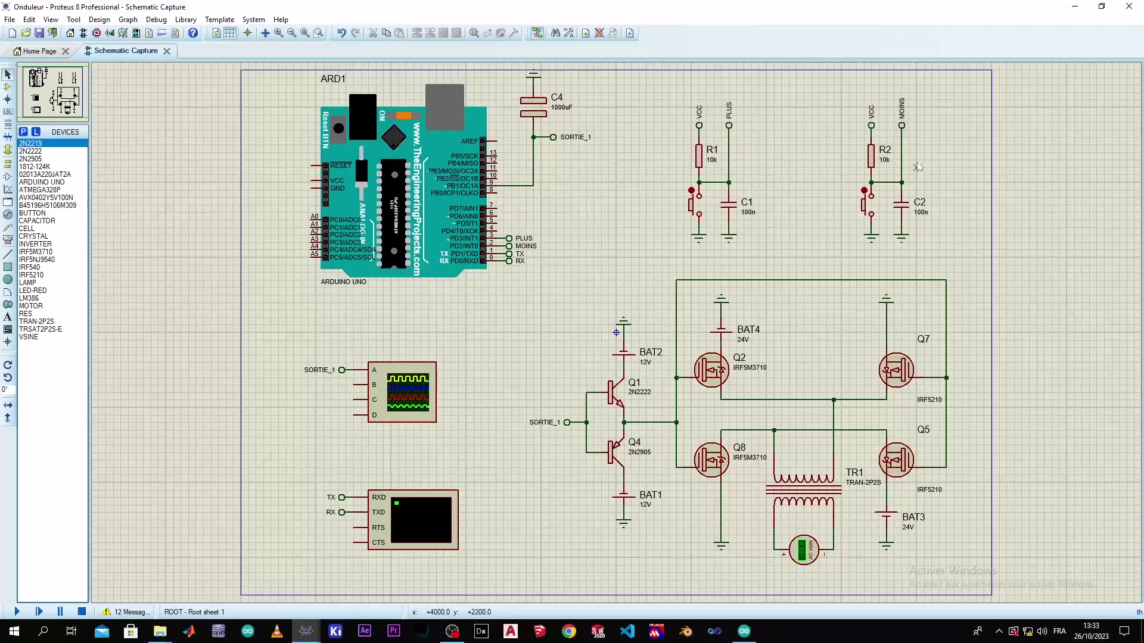
- Run the Onduleur simulation and bring the Digital Oscilloscope window in front of the virtual terminal, repositioning it over the schematic
{"action": "left_click", "coordinate": [17, 612]}
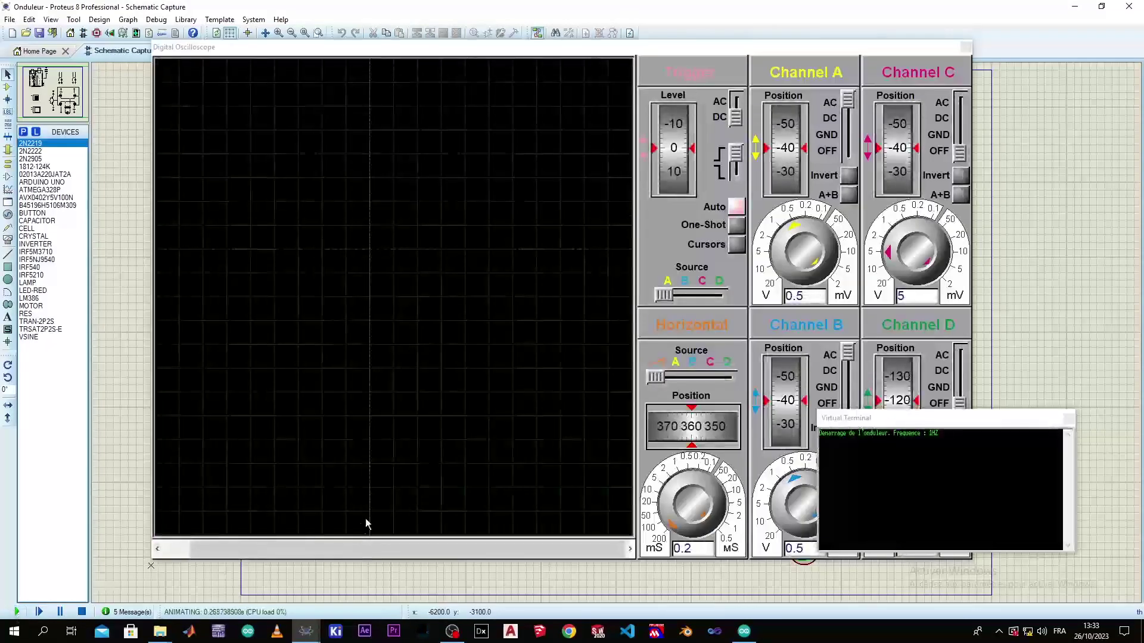
{"action": "left_click", "coordinate": [707, 53]}
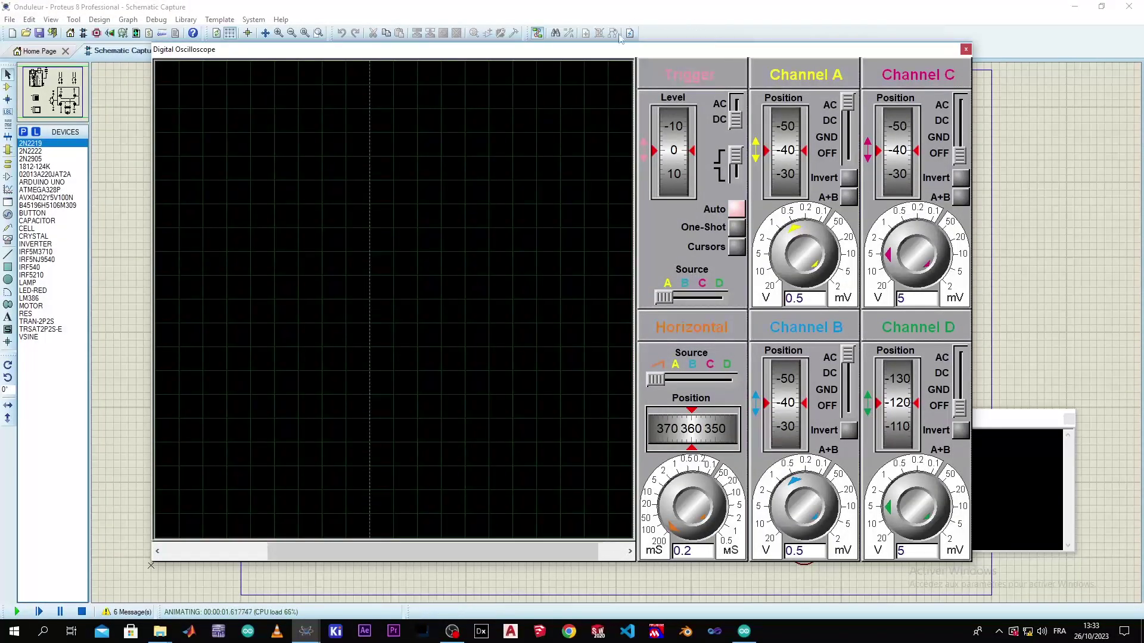
{"action": "mouse_move", "coordinate": [612, 47]}
{"action": "left_mouse_down"}
{"action": "mouse_move", "coordinate": [705, 125]}
{"action": "mouse_move", "coordinate": [685, 303]}
{"action": "mouse_move", "coordinate": [717, 127]}
{"action": "mouse_move", "coordinate": [420, 361]}
{"action": "mouse_move", "coordinate": [376, 376]}
{"action": "mouse_move", "coordinate": [365, 500]}
{"action": "mouse_move", "coordinate": [346, 545]}
{"action": "mouse_move", "coordinate": [614, 422]}
{"action": "mouse_move", "coordinate": [698, 142]}
{"action": "mouse_move", "coordinate": [707, 63]}
{"action": "left_mouse_up"}
{"action": "mouse_move", "coordinate": [868, 67]}
{"action": "left_mouse_down"}
{"action": "mouse_move", "coordinate": [969, 245]}
{"action": "mouse_move", "coordinate": [1058, 124]}
{"action": "mouse_move", "coordinate": [785, 150]}
{"action": "mouse_move", "coordinate": [733, 262]}
{"action": "mouse_move", "coordinate": [752, 162]}
{"action": "mouse_move", "coordinate": [643, 58]}
{"action": "mouse_move", "coordinate": [629, 61]}
{"action": "left_mouse_up"}
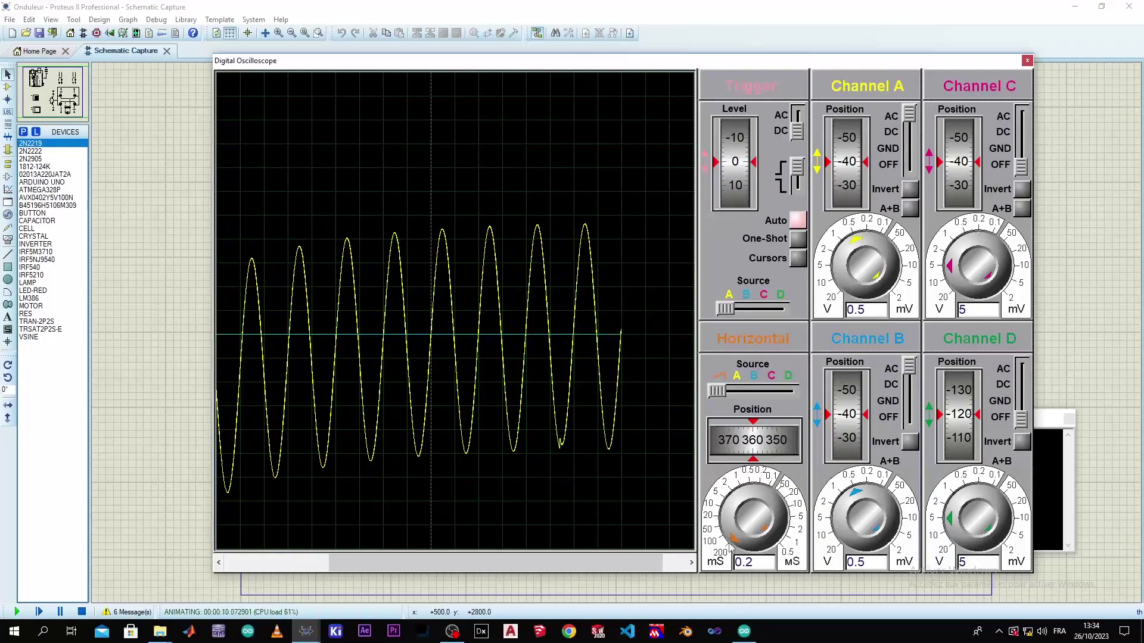
- Set the oscilloscope's horizontal timebase to 50 ms, uncover the upper part of the running circuit, and stop the simulation
{"action": "scroll", "coordinate": [733, 536], "scroll_direction": "down", "scroll_amount": 2}
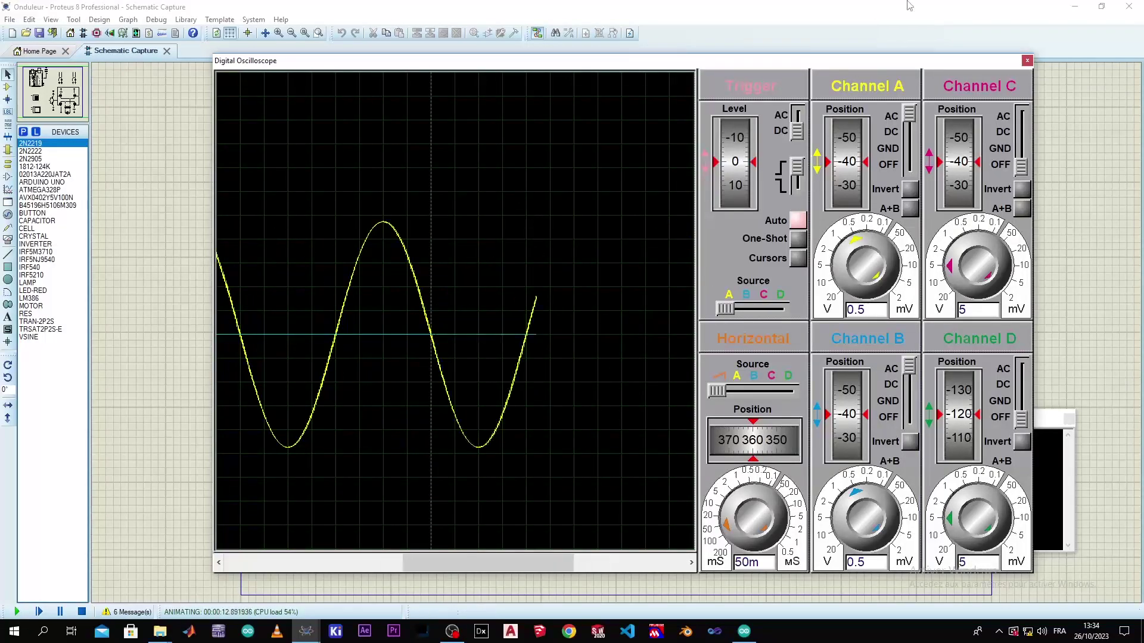
{"action": "left_click_drag", "start_coordinate": [886, 62], "coordinate": [852, 271]}
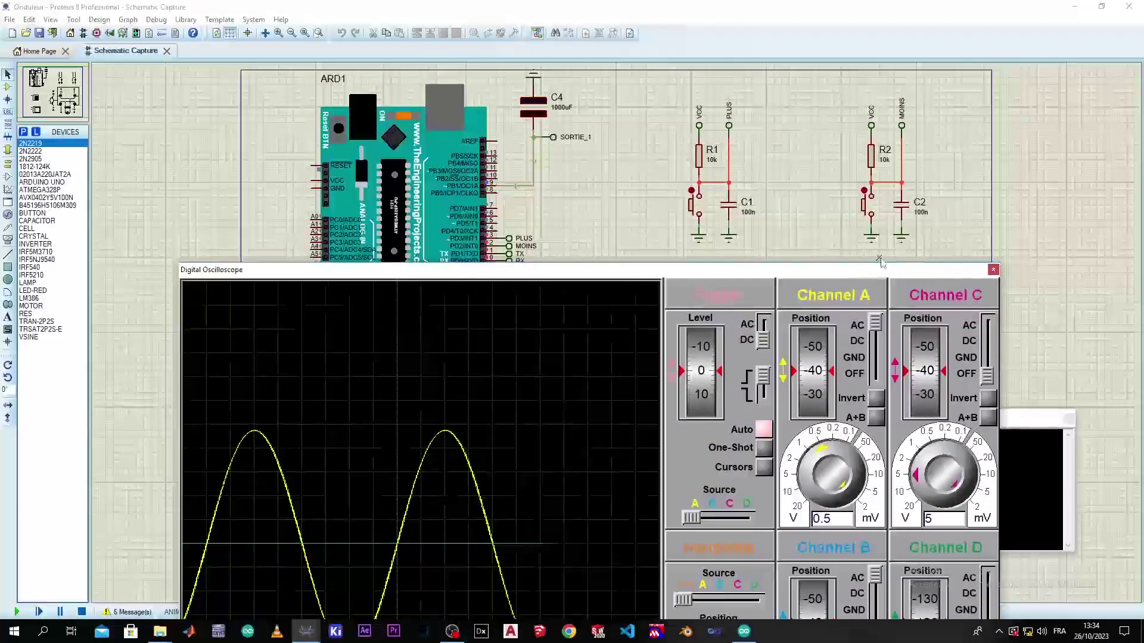
{"action": "left_click", "coordinate": [82, 612]}
- Examine the Arduino Uno section, the push-button inputs, the Q1/Q4 driver stage, and the MOSFET bridge with transformer TR1
{"action": "scroll", "coordinate": [556, 146], "scroll_direction": "up", "scroll_amount": 1}
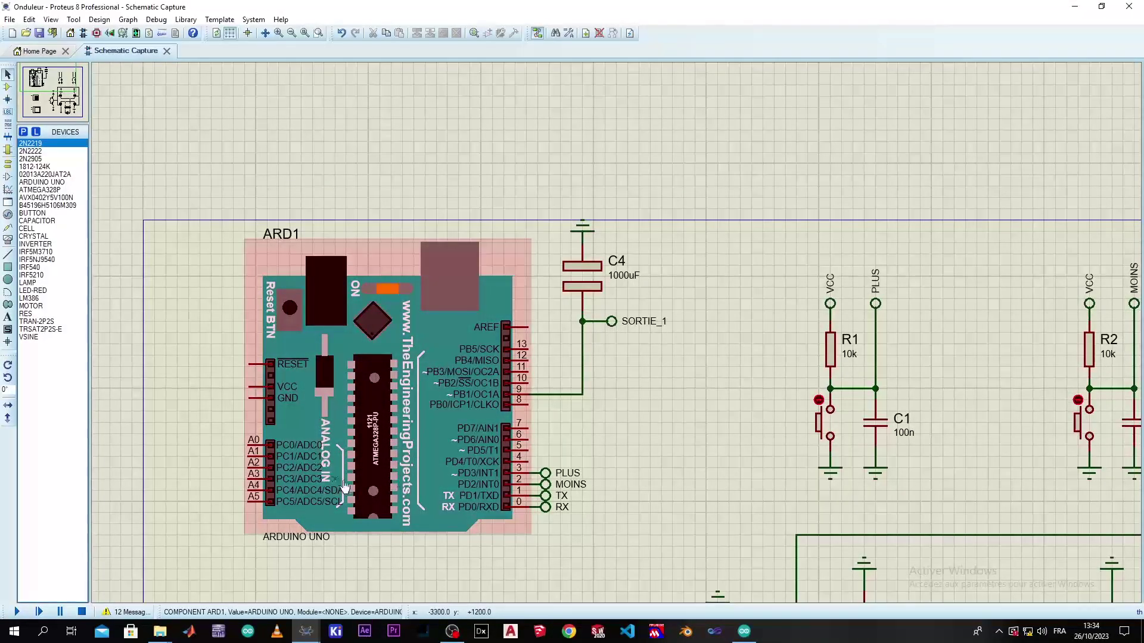
{"action": "scroll", "coordinate": [338, 482], "scroll_direction": "down", "scroll_amount": 2}
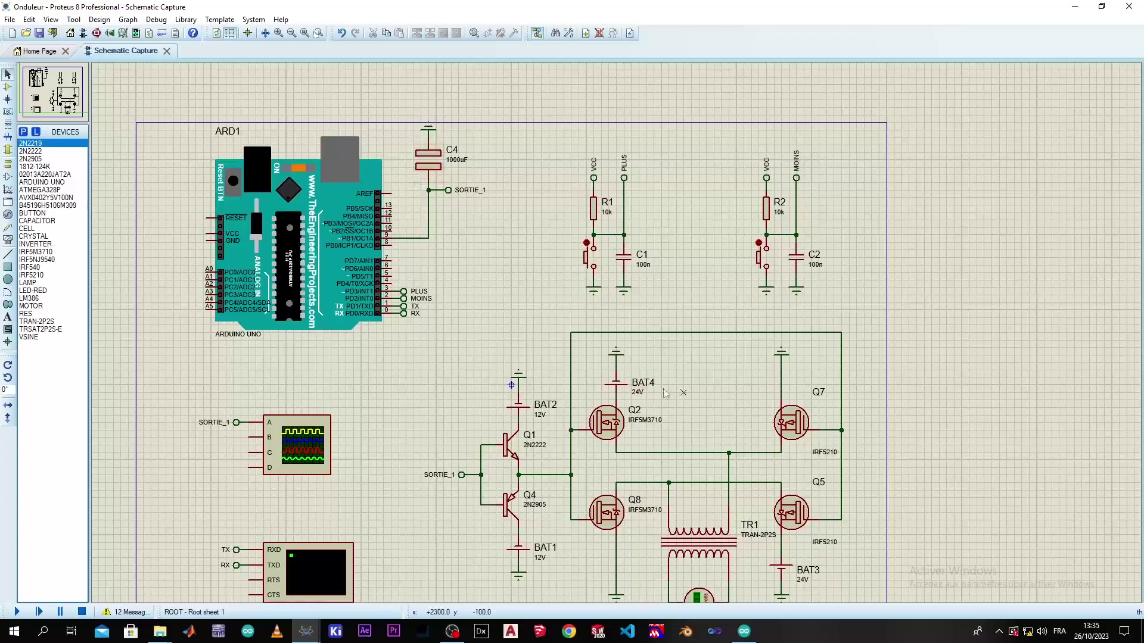
{"action": "scroll", "coordinate": [658, 472], "scroll_direction": "down", "scroll_amount": 1}
{"action": "scroll", "coordinate": [658, 473], "scroll_direction": "up", "scroll_amount": 1}
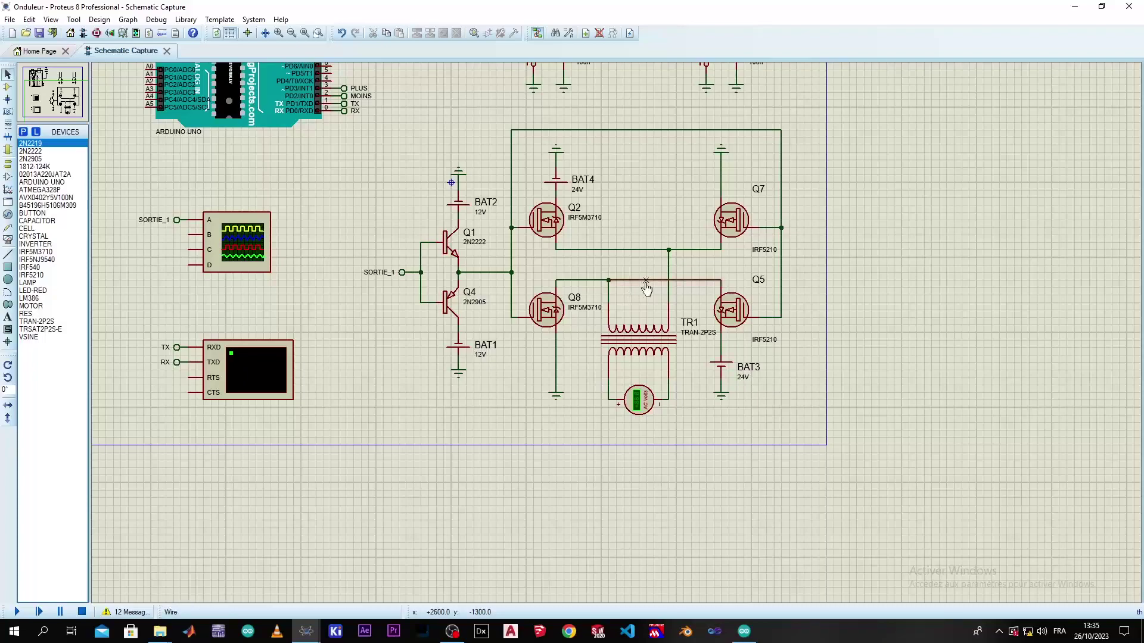
{"action": "scroll", "coordinate": [646, 288], "scroll_direction": "down", "scroll_amount": 2}
{"action": "scroll", "coordinate": [617, 338], "scroll_direction": "up", "scroll_amount": 2}
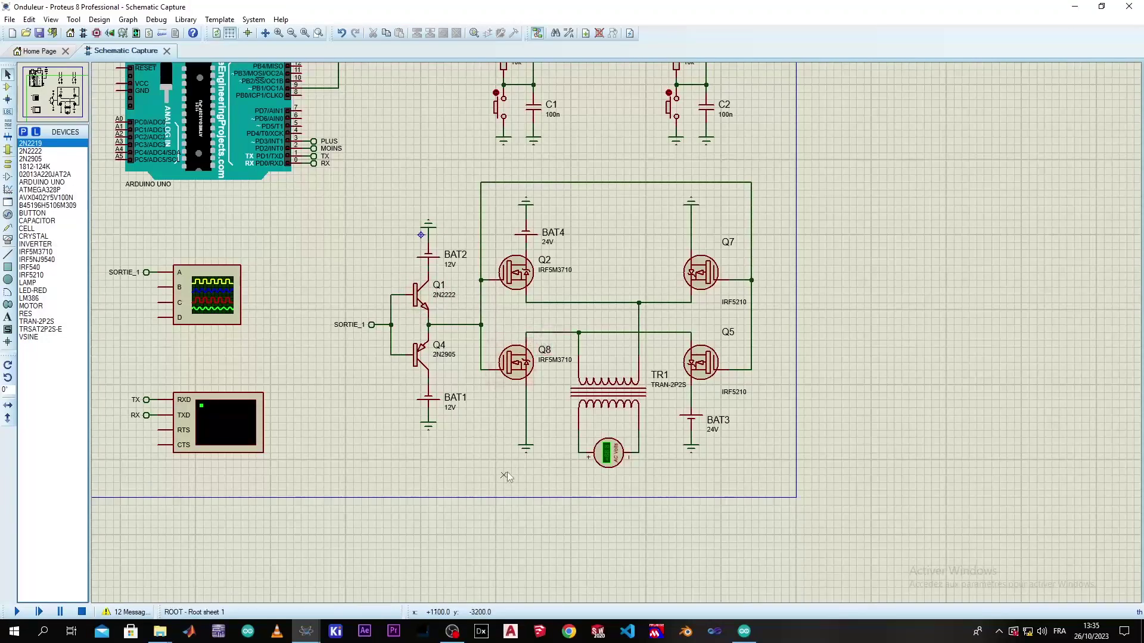
- Switch to the Ra53 project, search the sample projects for "wien" without saving changes, and close the sample browser
{"action": "mouse_move", "coordinate": [305, 631]}
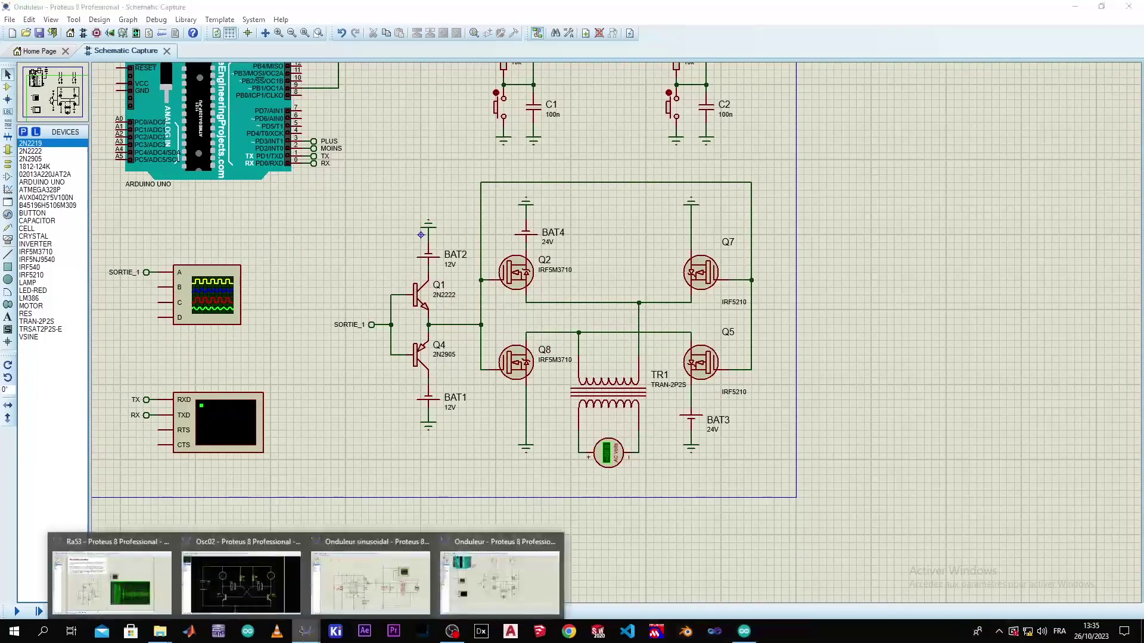
{"action": "left_click", "coordinate": [138, 570]}
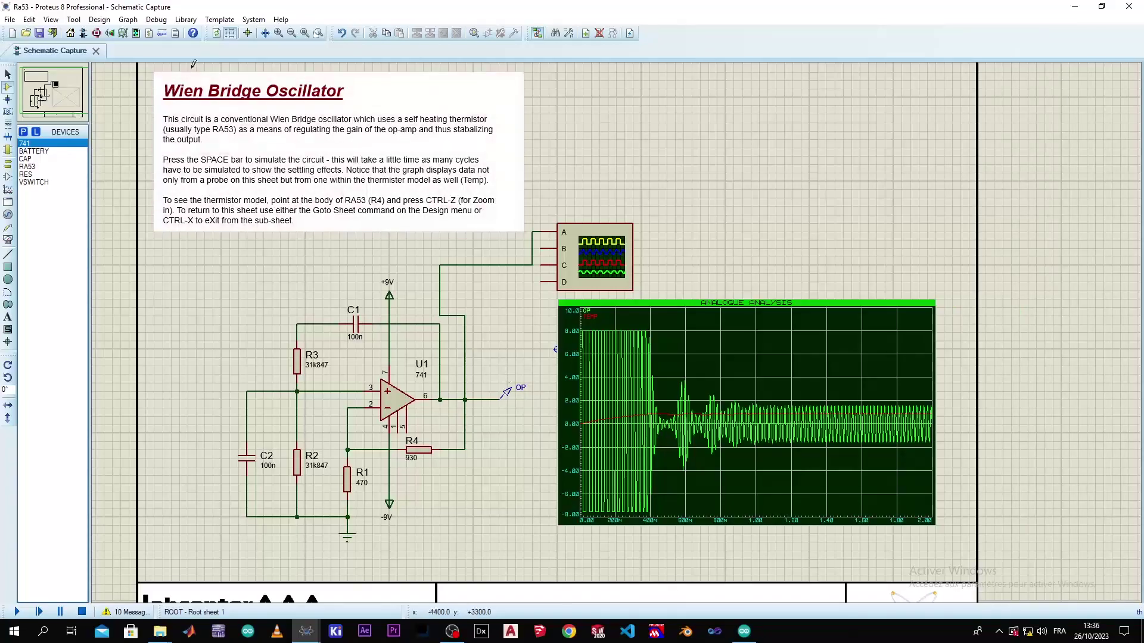
{"action": "left_click", "coordinate": [10, 20]}
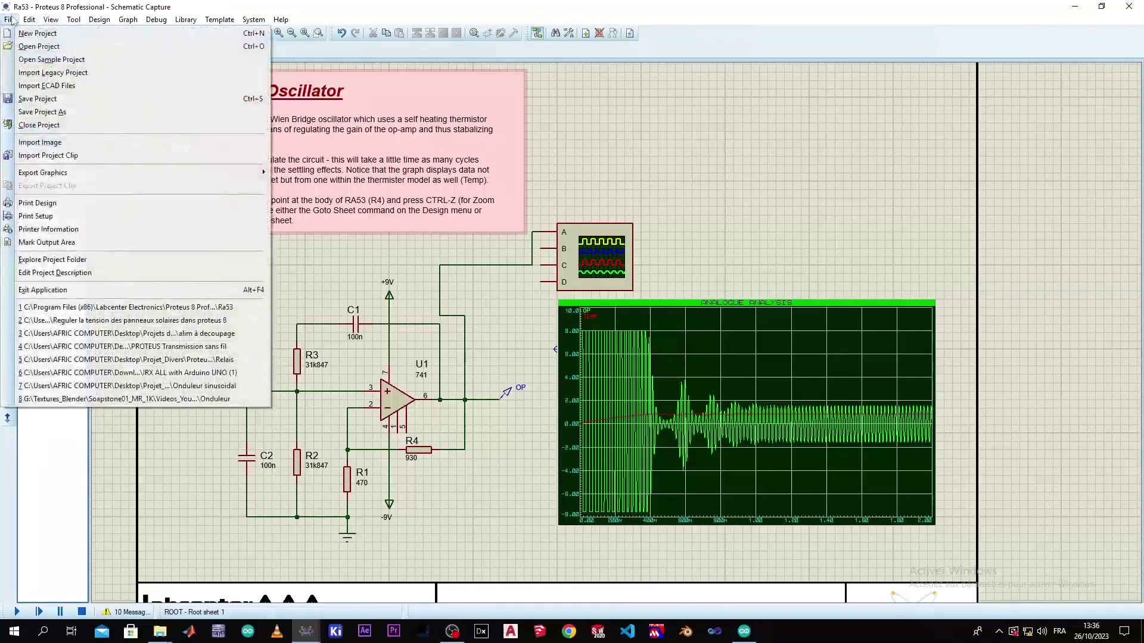
{"action": "left_click", "coordinate": [128, 69]}
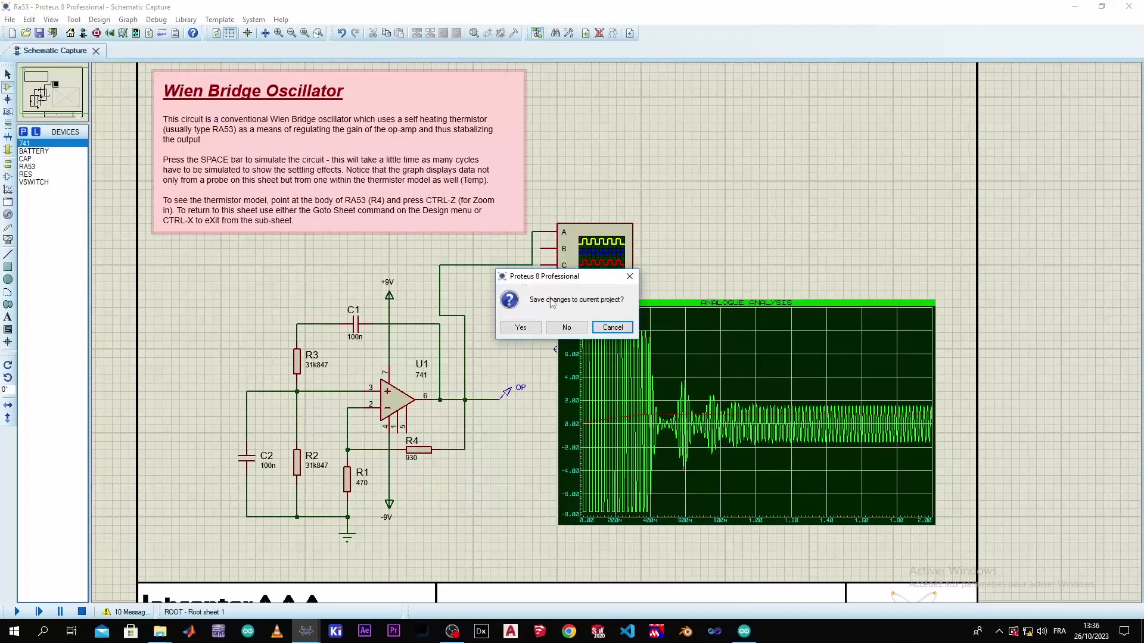
{"action": "left_click", "coordinate": [565, 328]}
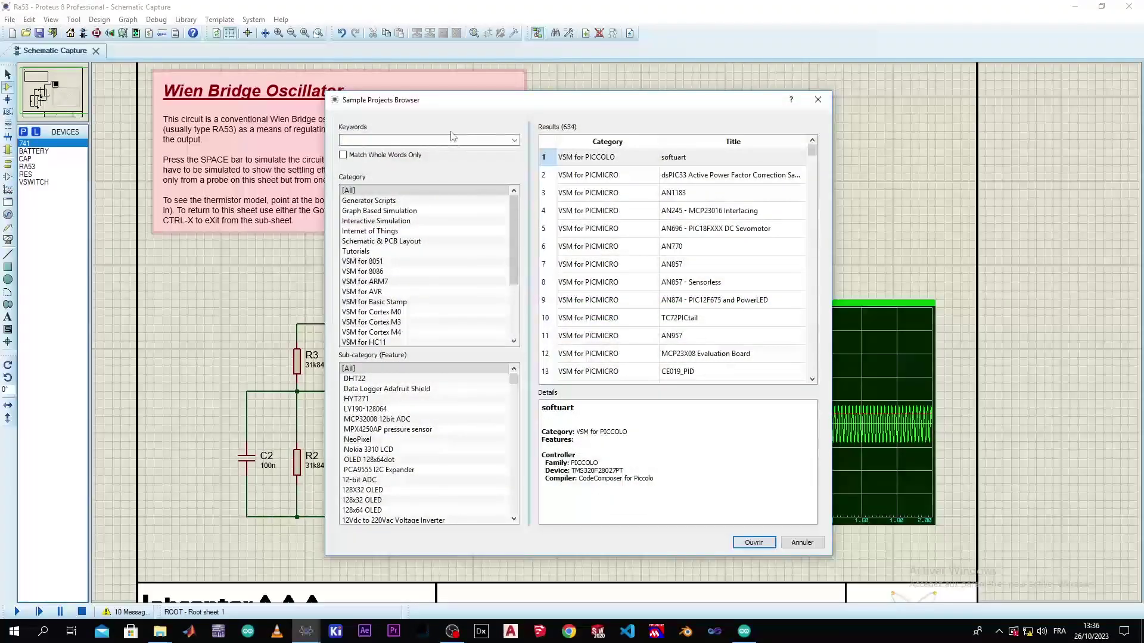
{"action": "type", "text": "wi"}
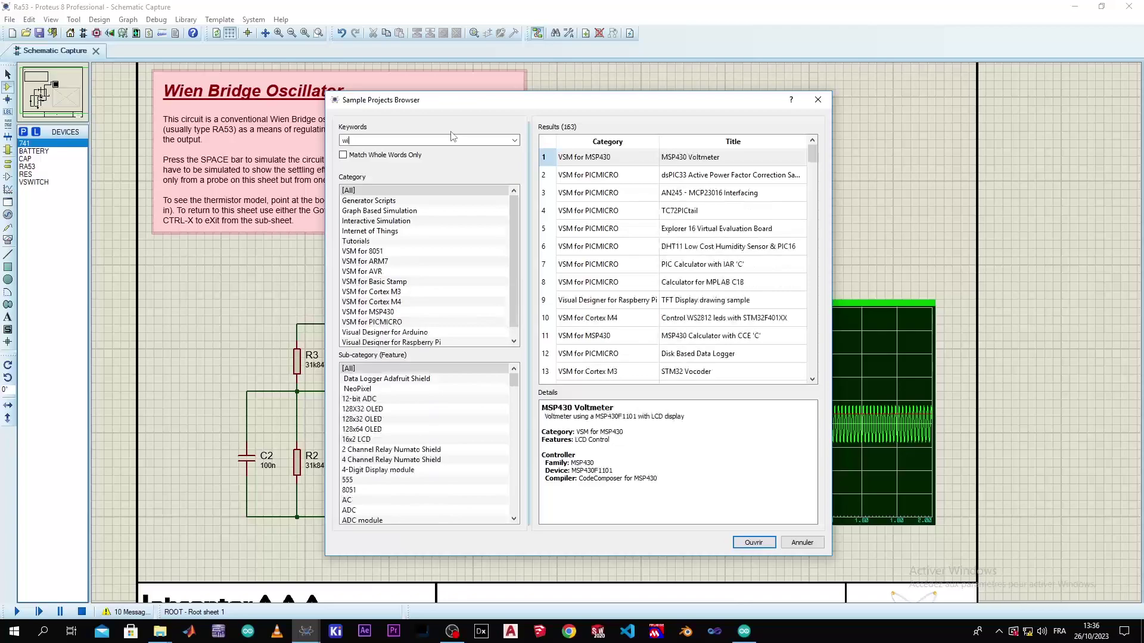
{"action": "type", "text": "en"}
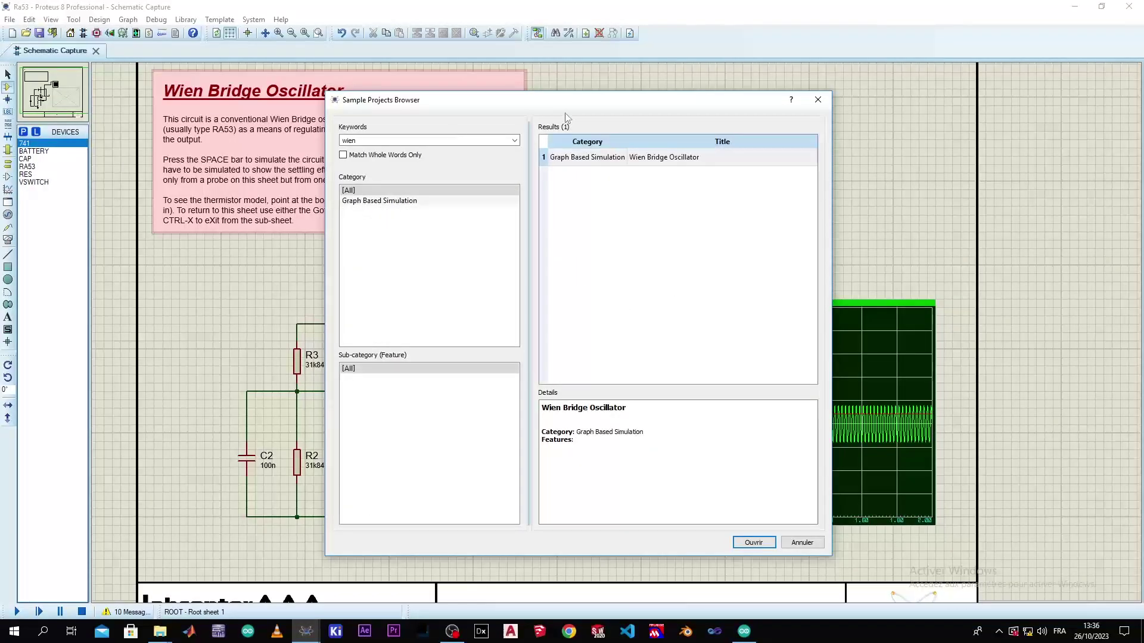
{"action": "left_click", "coordinate": [817, 100]}
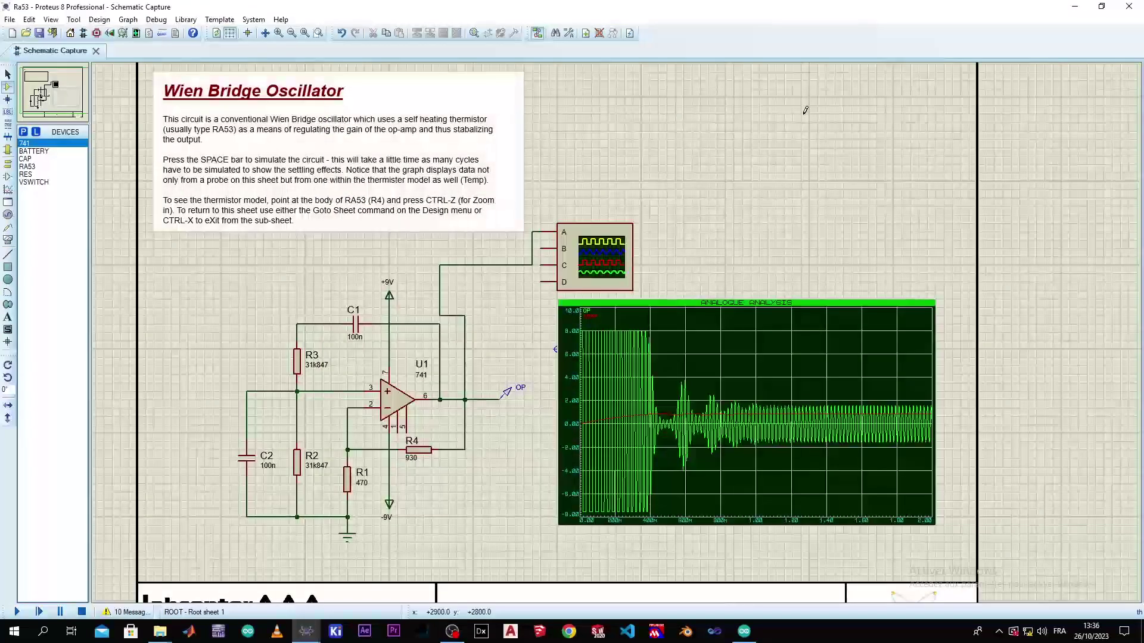
- Set the value of feedback resistor R4 in the Wien Bridge Oscillator circuit to 940
{"action": "scroll", "coordinate": [602, 420], "scroll_direction": "down", "scroll_amount": 1}
{"action": "scroll", "coordinate": [617, 338], "scroll_direction": "up", "scroll_amount": 1}
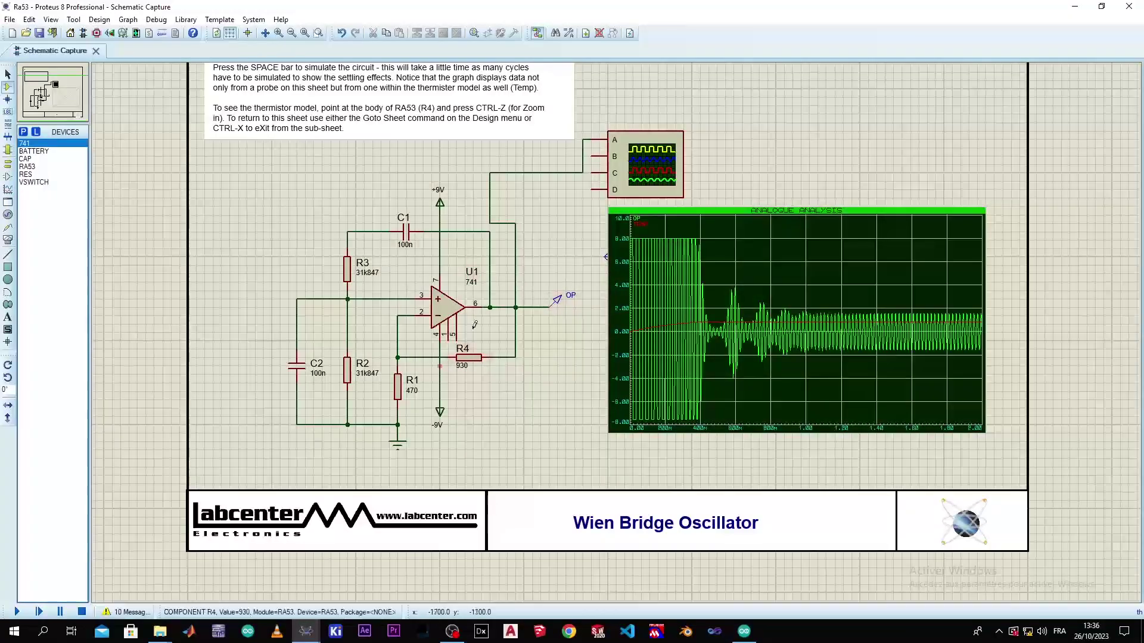
{"action": "scroll", "coordinate": [449, 303], "scroll_direction": "up", "scroll_amount": 1}
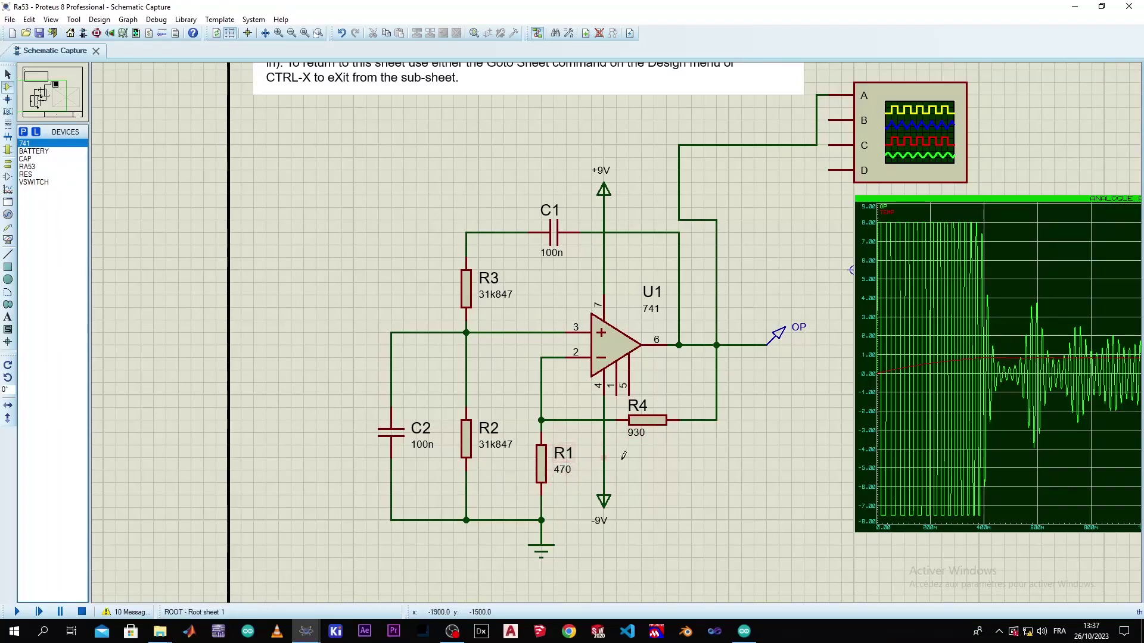
{"action": "scroll", "coordinate": [622, 455], "scroll_direction": "up", "scroll_amount": 2}
{"action": "scroll", "coordinate": [617, 327], "scroll_direction": "down", "scroll_amount": 1}
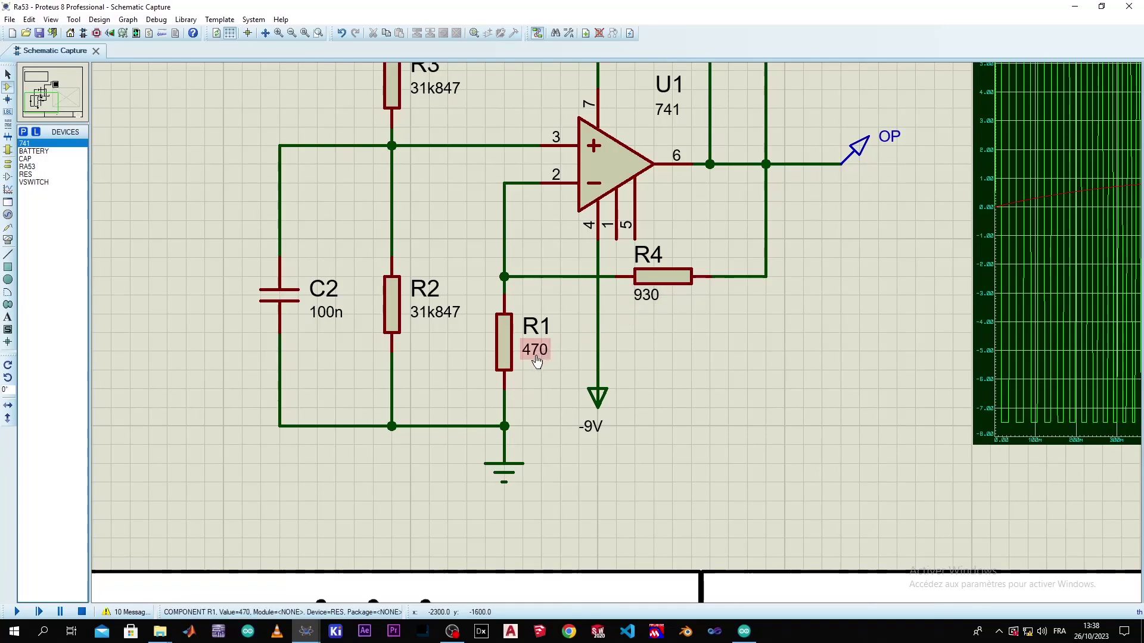
{"action": "double_click", "coordinate": [641, 303]}
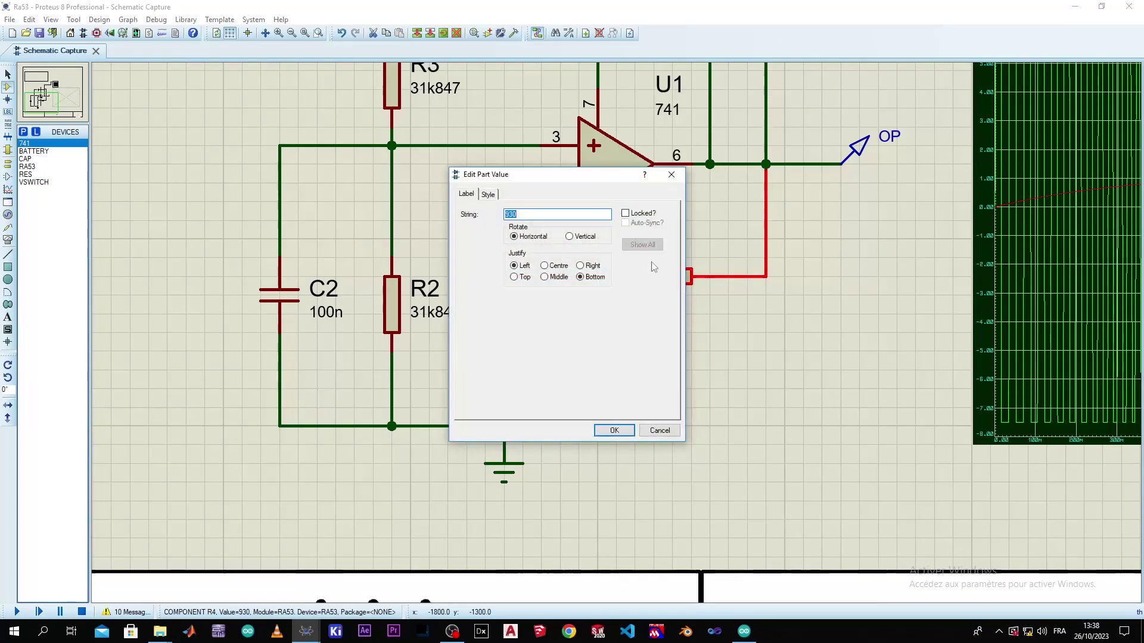
{"action": "left_click_drag", "start_coordinate": [593, 182], "coordinate": [806, 284]}
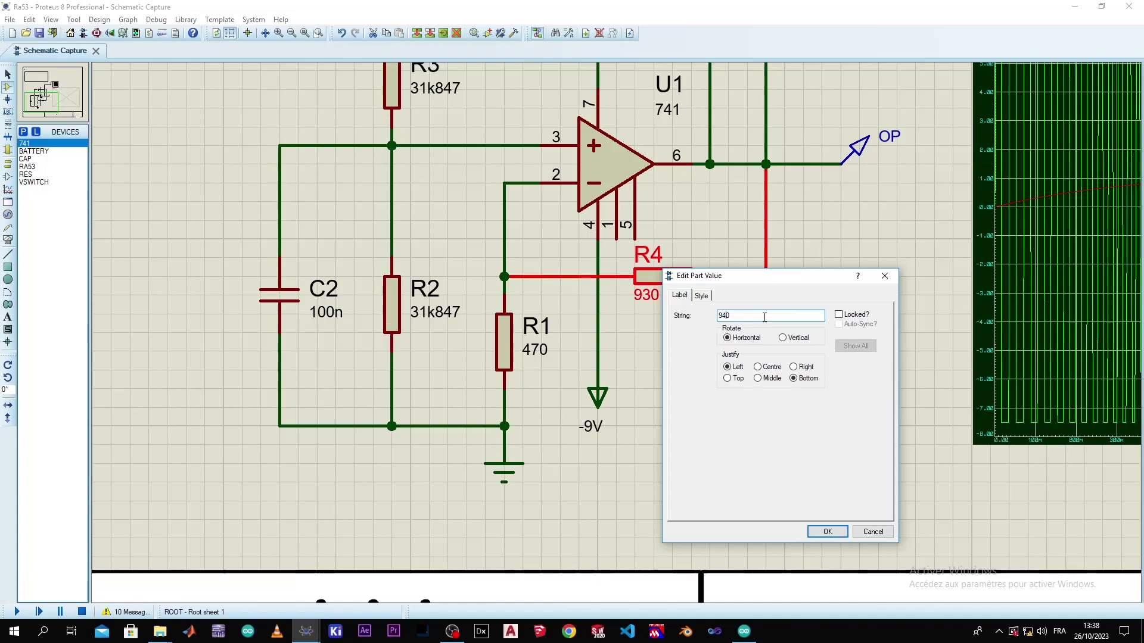
{"action": "key", "text": "Return"}
{"action": "scroll", "coordinate": [684, 378], "scroll_direction": "down", "scroll_amount": 5}
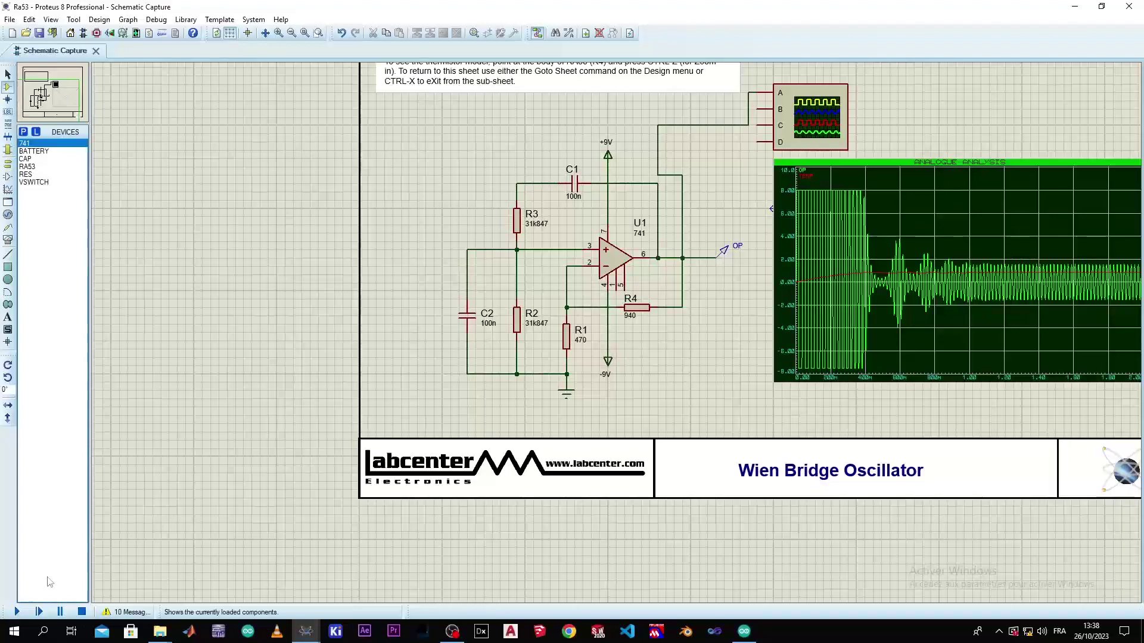
- Run the Wien Bridge Oscillator simulation, view the output on the oscilloscope, close the oscilloscope window, and stop the simulation
{"action": "left_click", "coordinate": [17, 612]}
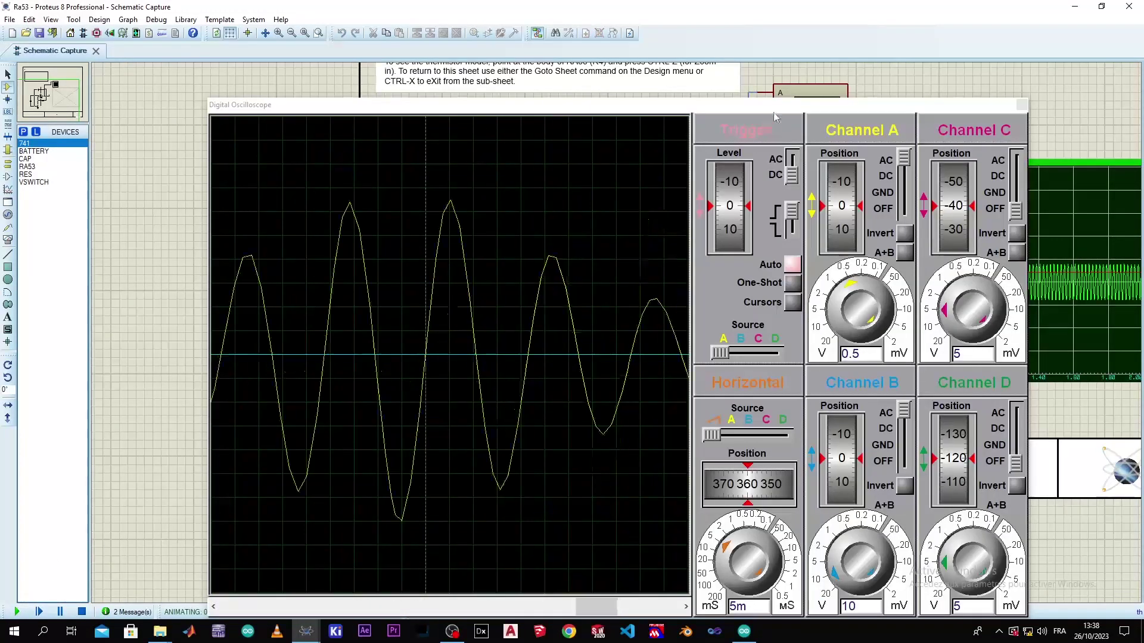
{"action": "left_click_drag", "start_coordinate": [771, 117], "coordinate": [494, 398]}
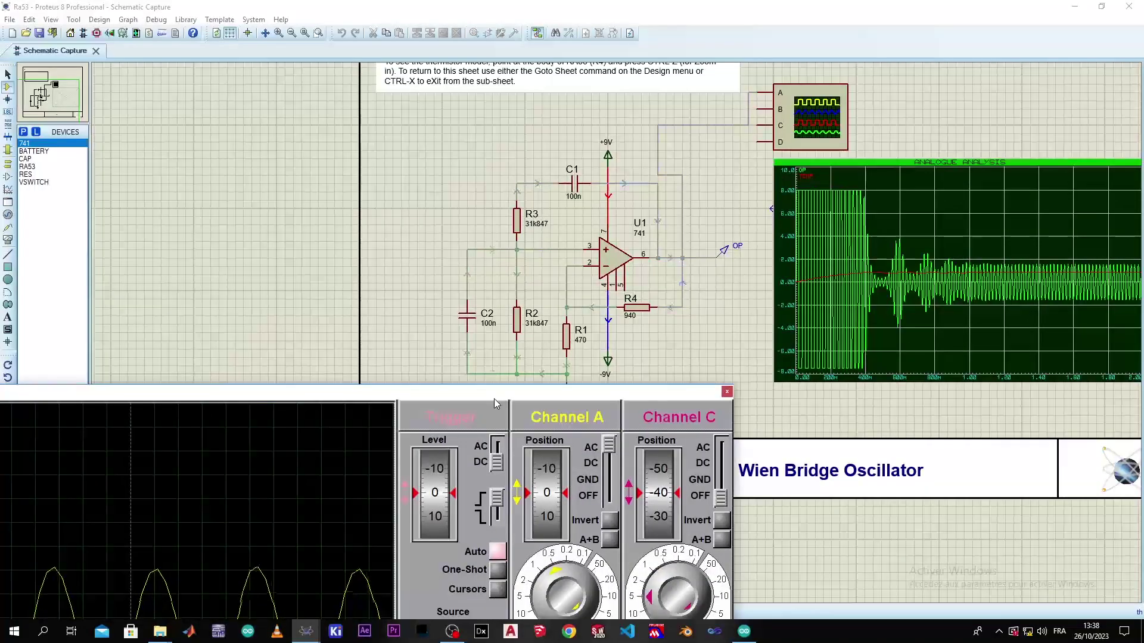
{"action": "left_click", "coordinate": [727, 391]}
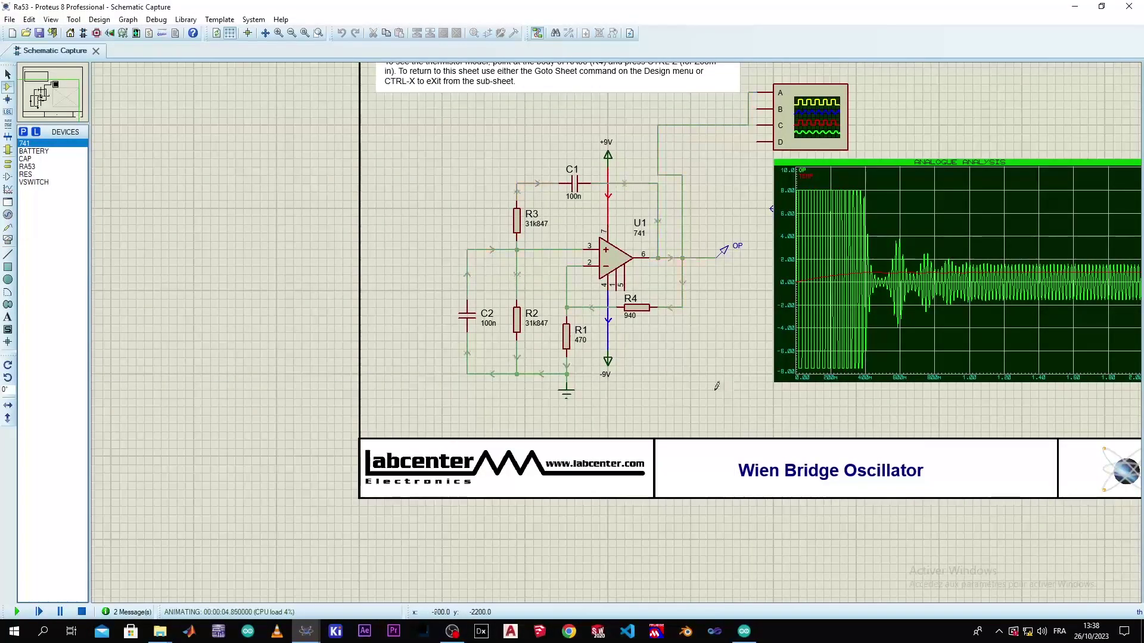
{"action": "left_click", "coordinate": [82, 615]}
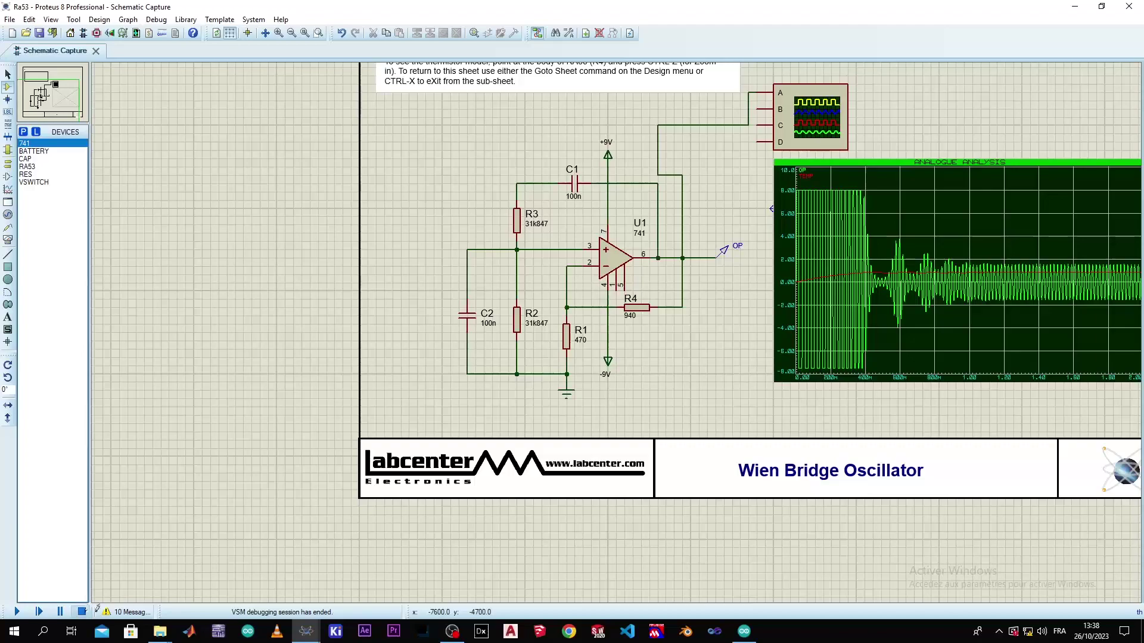
- Set feedback resistor R4 to 10k, and briefly run the Wien Bridge Oscillator simulation
{"action": "scroll", "coordinate": [669, 339], "scroll_direction": "up", "scroll_amount": 2}
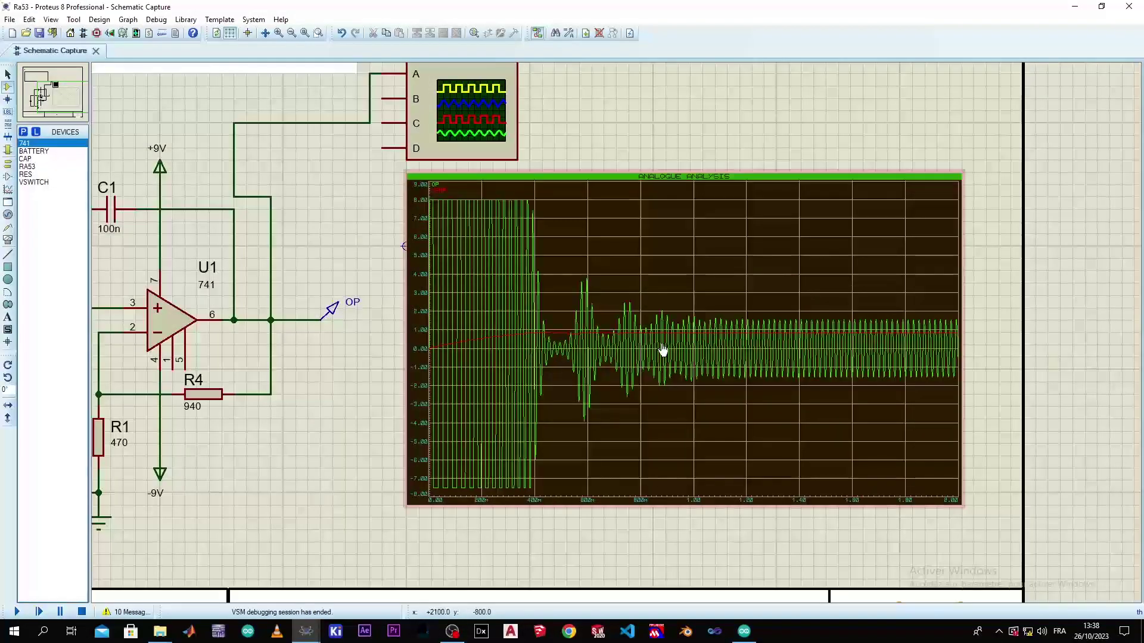
{"action": "scroll", "coordinate": [655, 345], "scroll_direction": "down", "scroll_amount": 2}
{"action": "scroll", "coordinate": [428, 364], "scroll_direction": "up", "scroll_amount": 3}
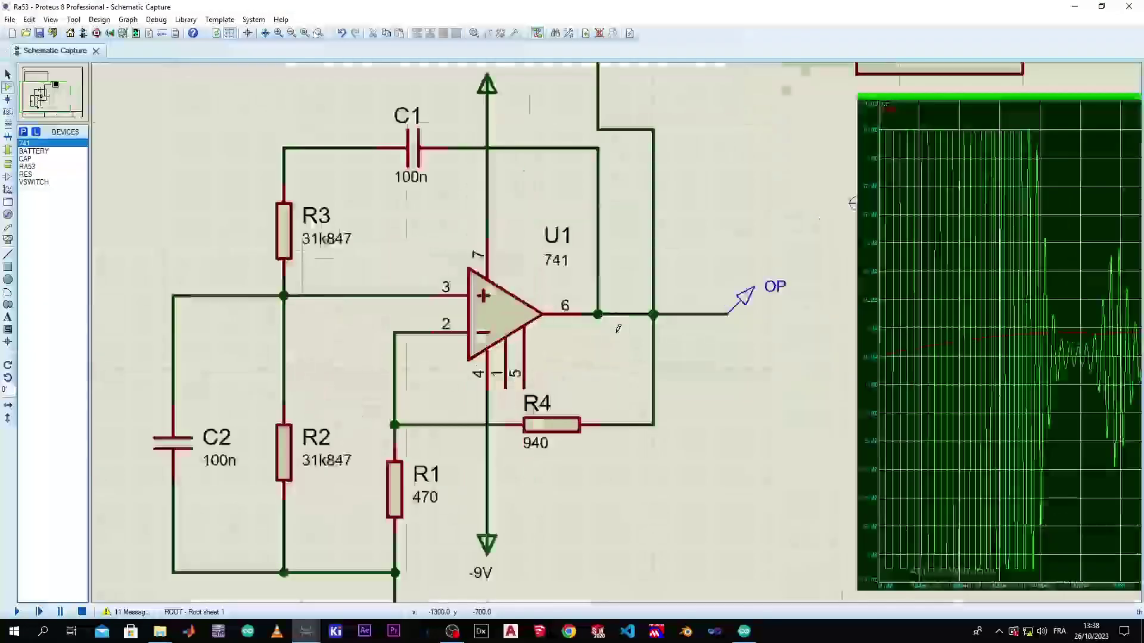
{"action": "double_click", "coordinate": [427, 365]}
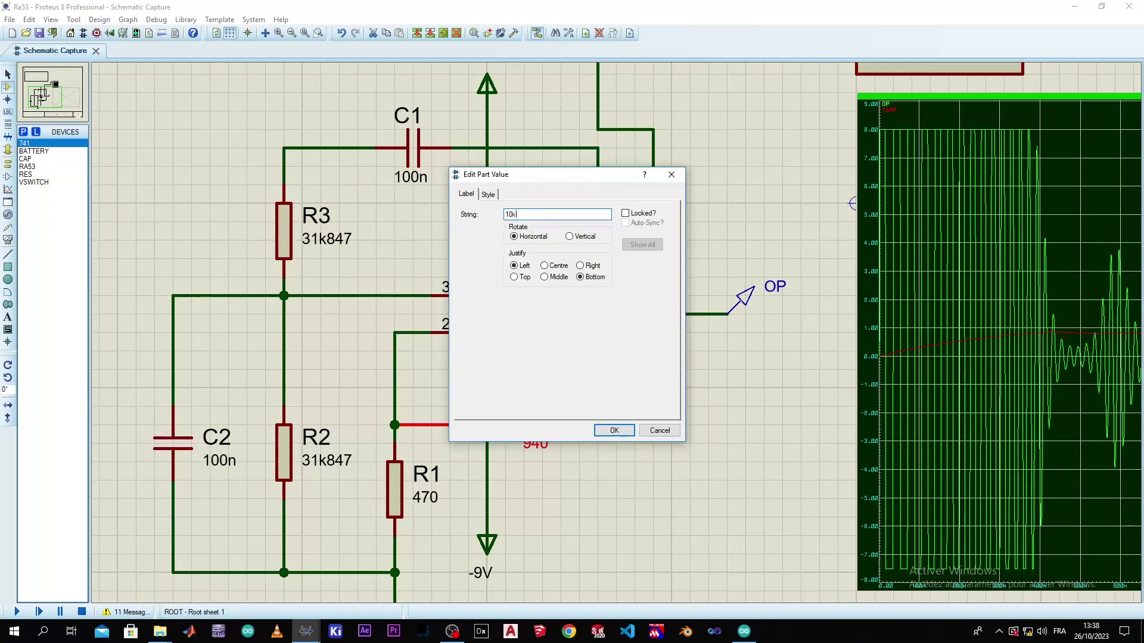
{"action": "key", "text": "Return"}
{"action": "left_click", "coordinate": [16, 611]}
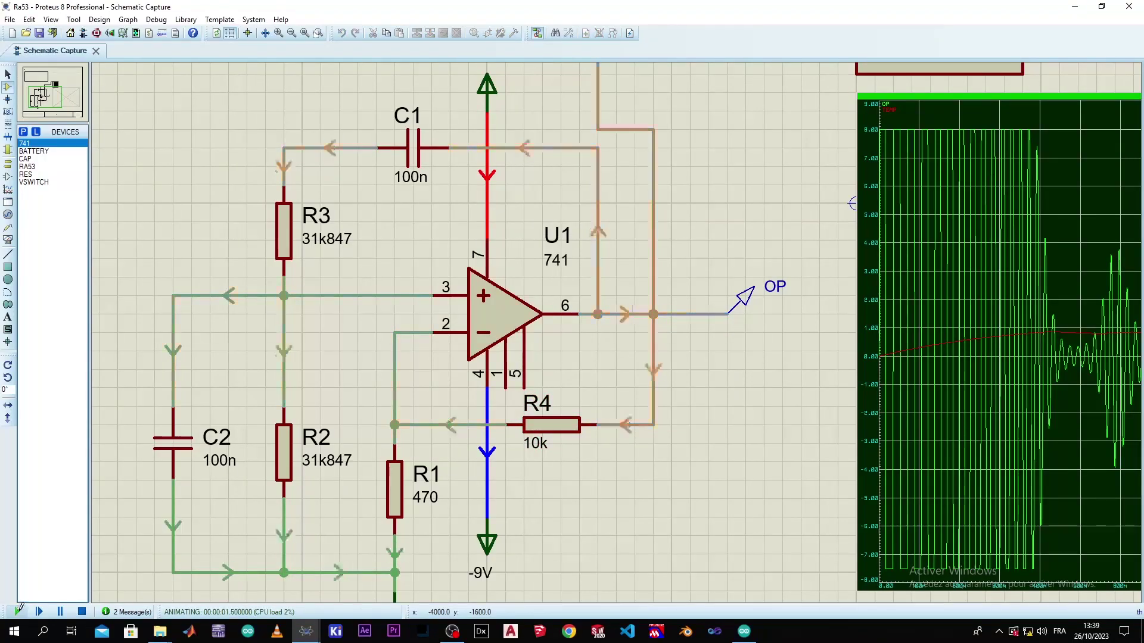
{"action": "left_click", "coordinate": [81, 612]}
{"action": "scroll", "coordinate": [625, 338], "scroll_direction": "down", "scroll_amount": 1}
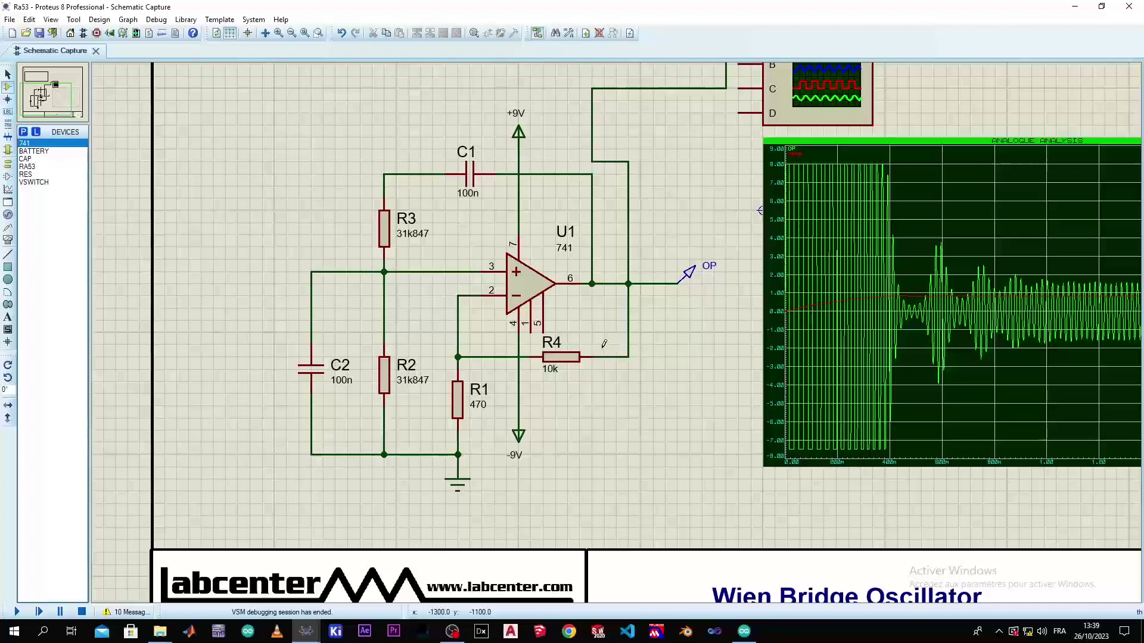
{"action": "double_click", "coordinate": [550, 368]}
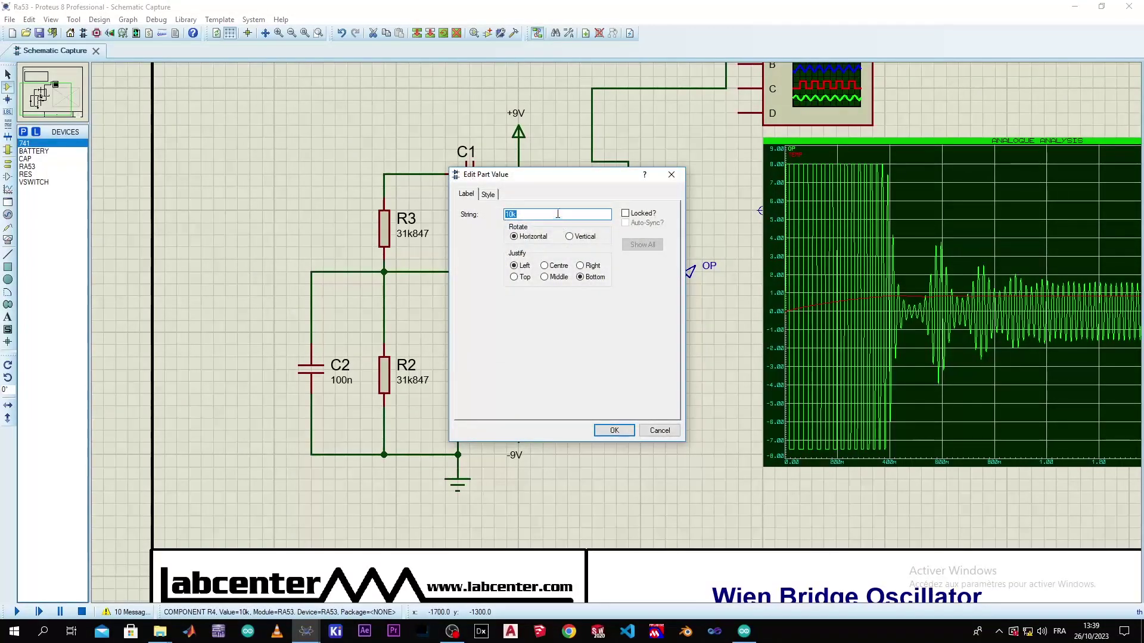
{"action": "left_click", "coordinate": [671, 174]}
- Examine the circuit description, the R3/C1 and R2/C2 network, and the R4/R1 feedback around op-amp U1
{"action": "scroll", "coordinate": [618, 328], "scroll_direction": "down", "scroll_amount": 1}
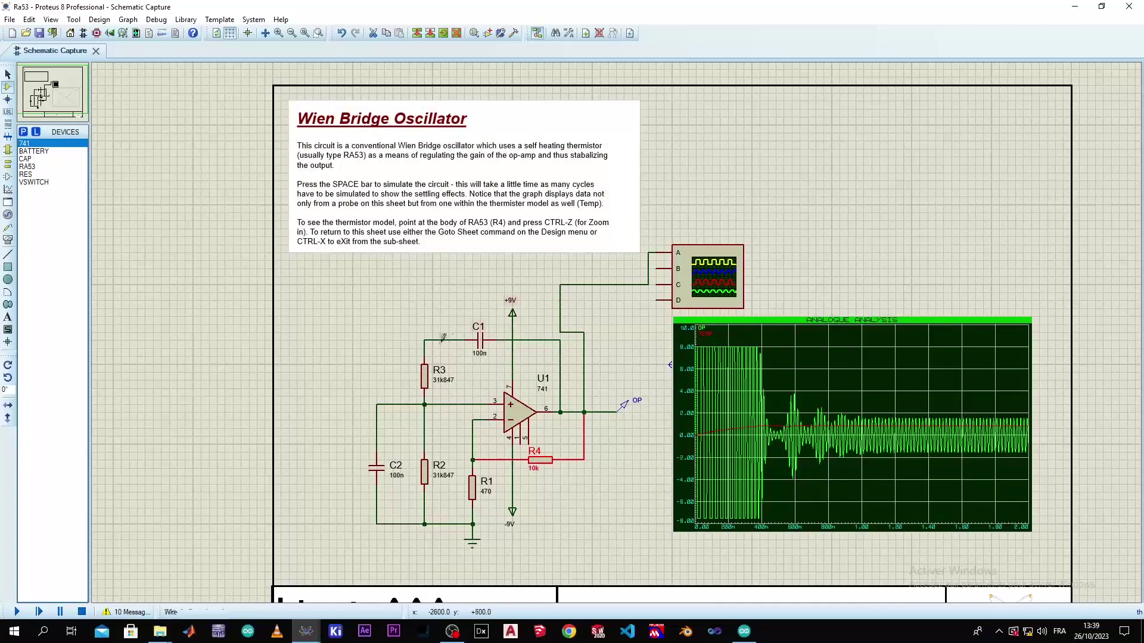
{"action": "scroll", "coordinate": [614, 331], "scroll_direction": "down", "scroll_amount": 1}
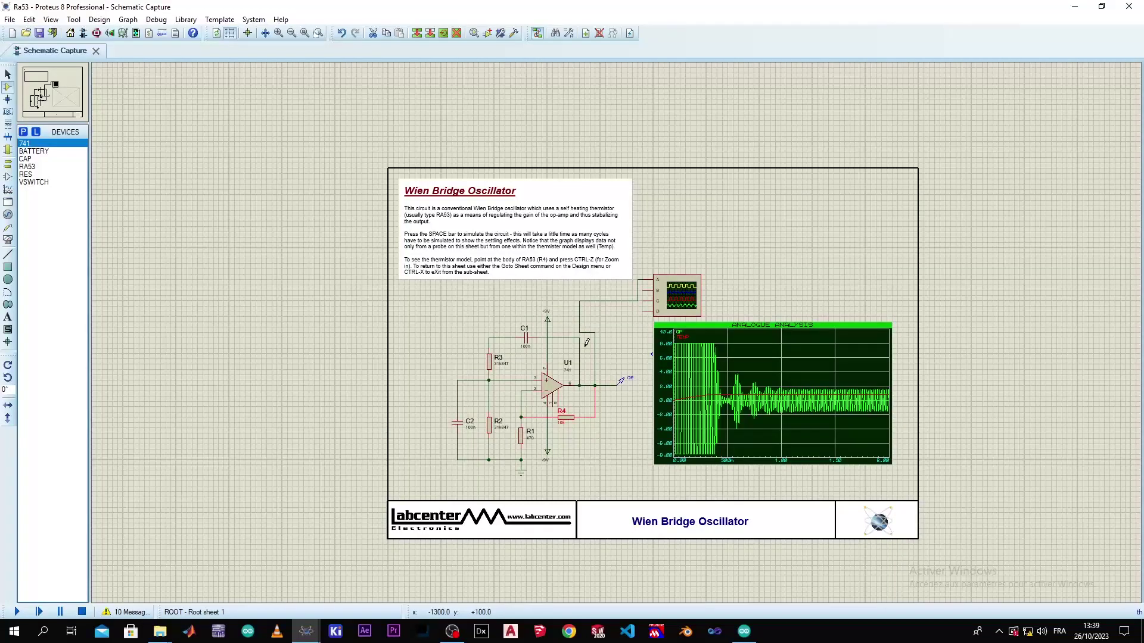
{"action": "scroll", "coordinate": [567, 383], "scroll_direction": "up", "scroll_amount": 2}
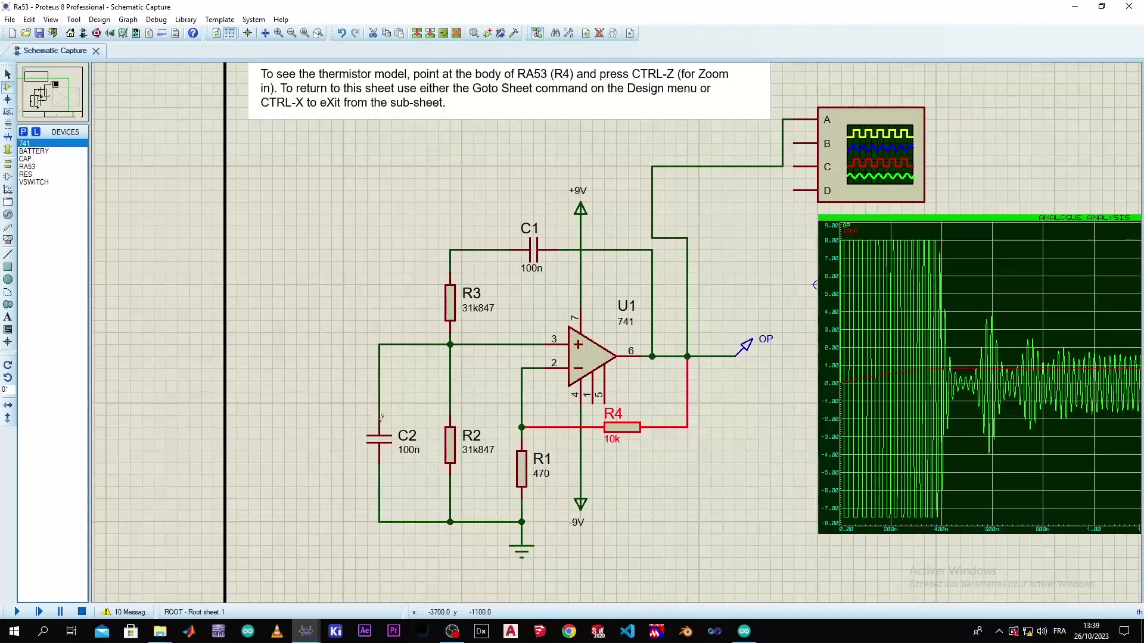
{"action": "left_click", "coordinate": [655, 468]}
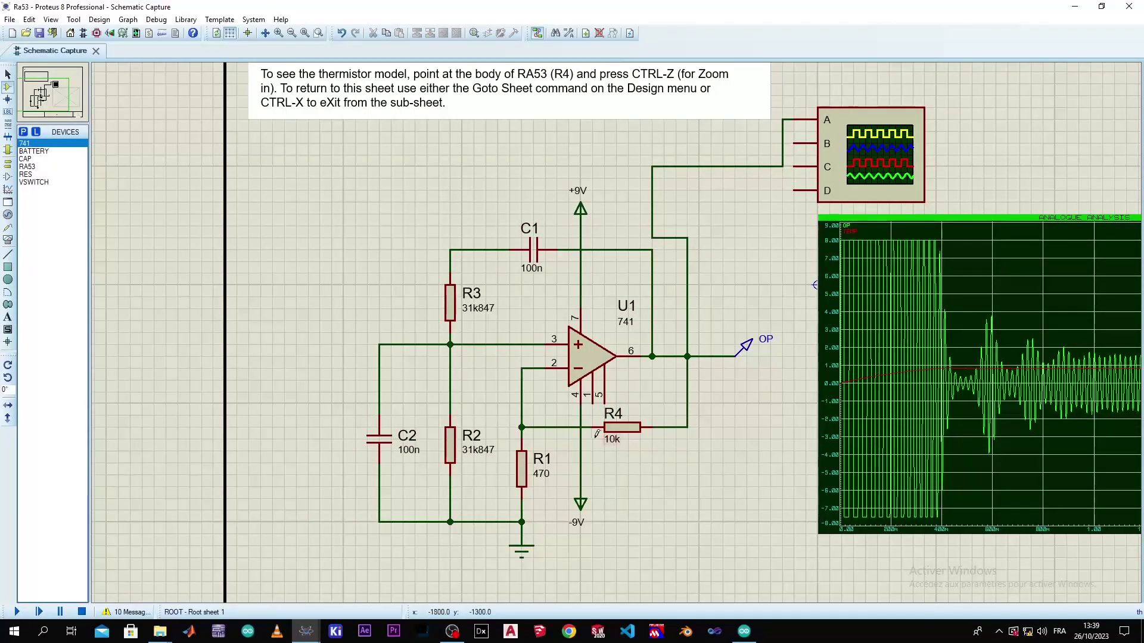
{"action": "scroll", "coordinate": [594, 438], "scroll_direction": "up", "scroll_amount": 1}
{"action": "scroll", "coordinate": [616, 331], "scroll_direction": "down", "scroll_amount": 1}
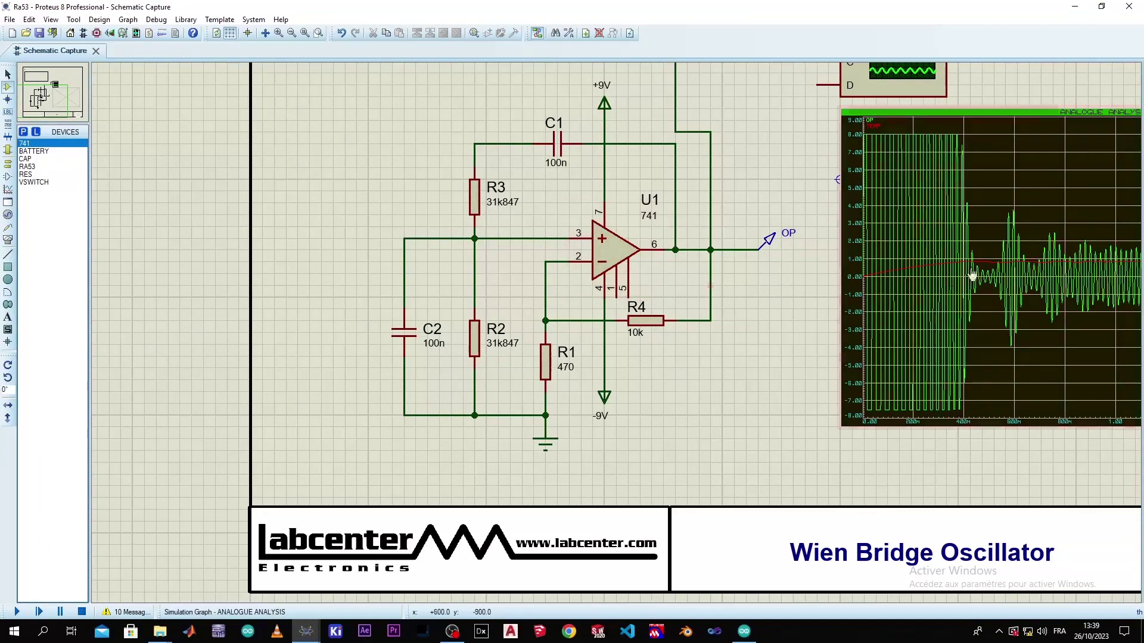
- Examine the analogue analysis graph's output trace from start-up to steady oscillation alongside the op-amp circuit
{"action": "key", "text": "F7"}
{"action": "key", "text": "F6"}
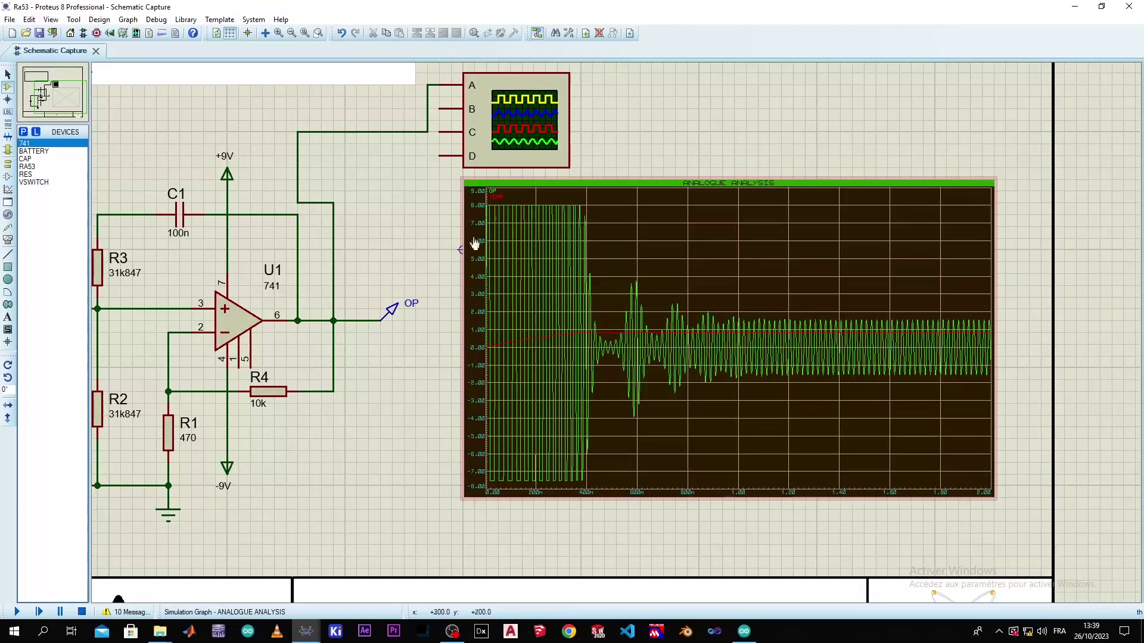
{"action": "scroll", "coordinate": [618, 337], "scroll_direction": "up", "scroll_amount": 1}
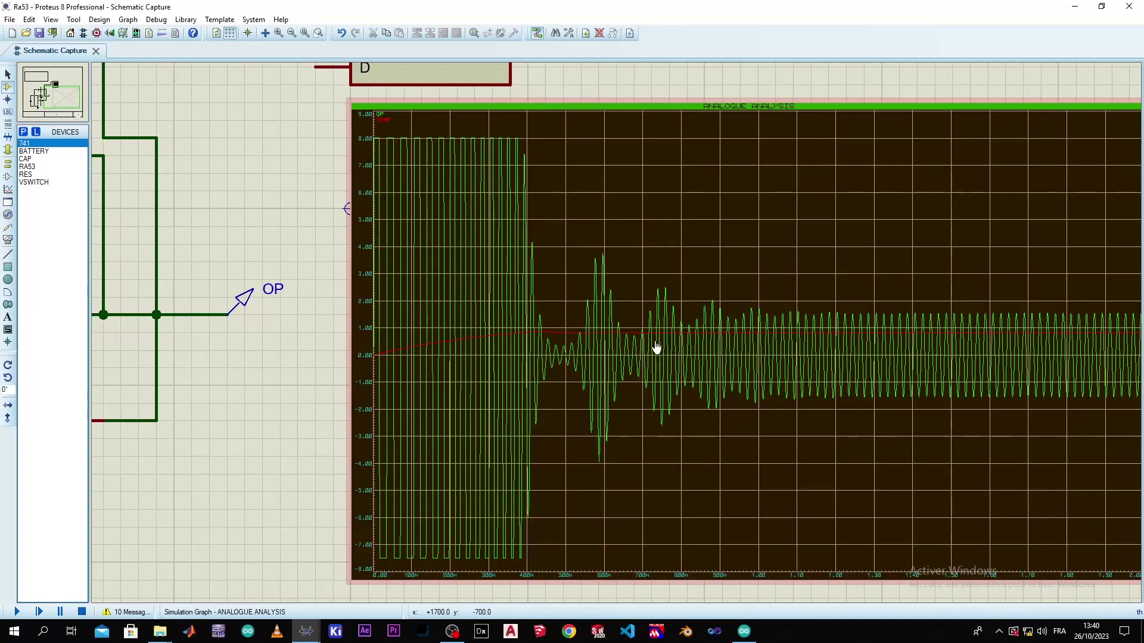
{"action": "scroll", "coordinate": [748, 338], "scroll_direction": "down", "scroll_amount": 2}
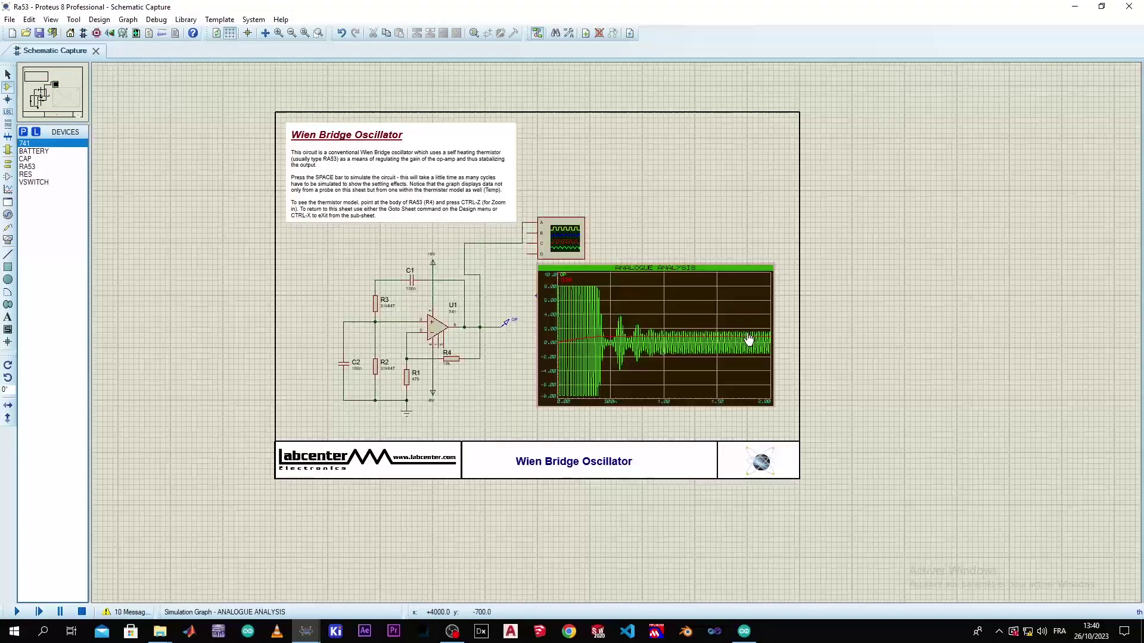
{"action": "scroll", "coordinate": [615, 340], "scroll_direction": "up", "scroll_amount": 3}
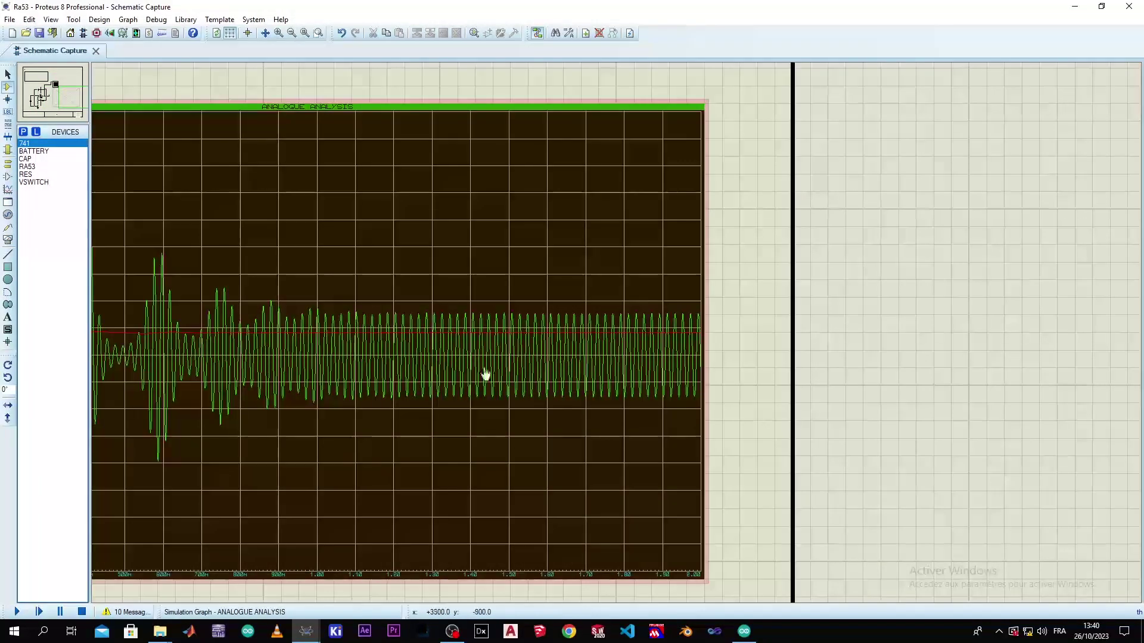
{"action": "scroll", "coordinate": [495, 376], "scroll_direction": "down", "scroll_amount": 2}
{"action": "scroll", "coordinate": [505, 358], "scroll_direction": "up", "scroll_amount": 1}
{"action": "scroll", "coordinate": [544, 339], "scroll_direction": "down", "scroll_amount": 2}
{"action": "scroll", "coordinate": [617, 338], "scroll_direction": "up", "scroll_amount": 2}
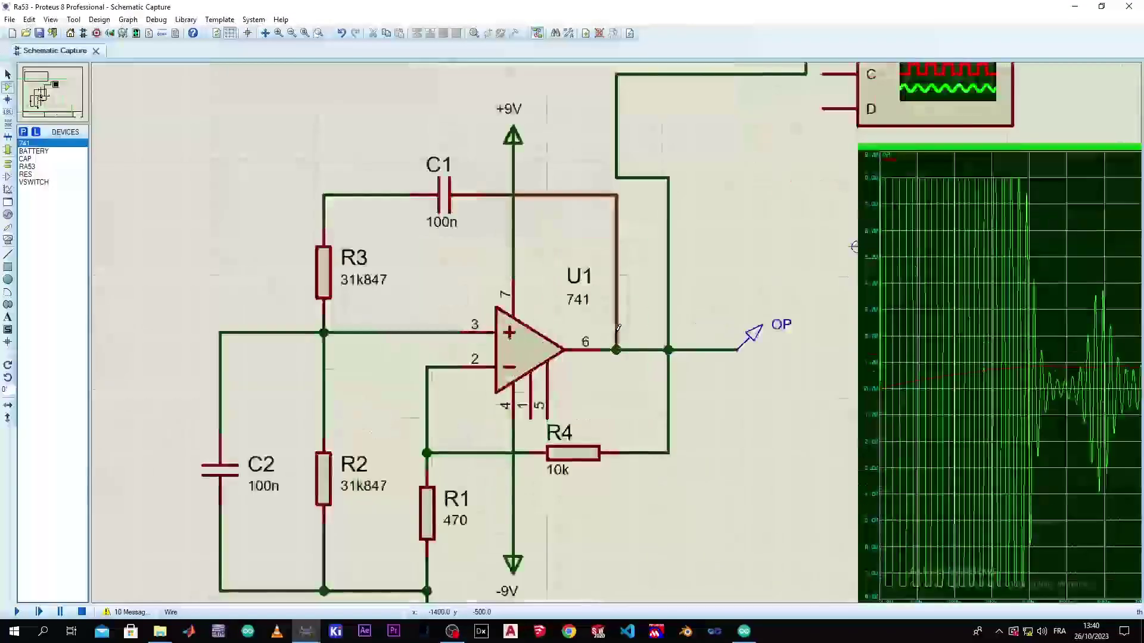
{"action": "scroll", "coordinate": [618, 338], "scroll_direction": "down", "scroll_amount": 2}
{"action": "scroll", "coordinate": [618, 338], "scroll_direction": "up", "scroll_amount": 2}
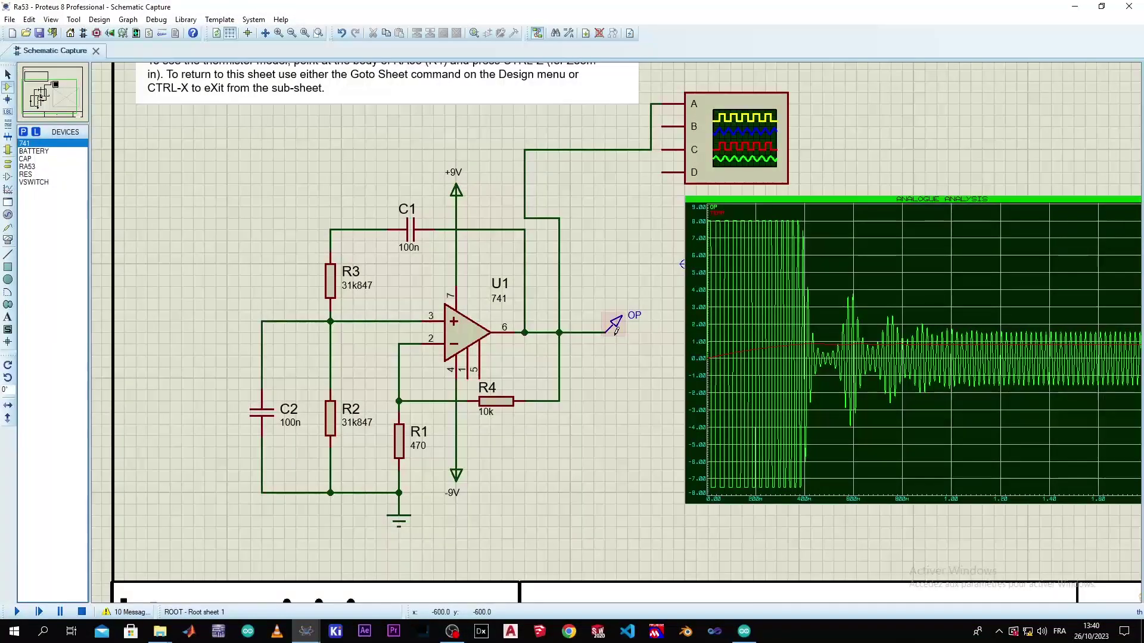
{"action": "scroll", "coordinate": [594, 328], "scroll_direction": "down", "scroll_amount": 2}
{"action": "scroll", "coordinate": [605, 329], "scroll_direction": "up", "scroll_amount": 2}
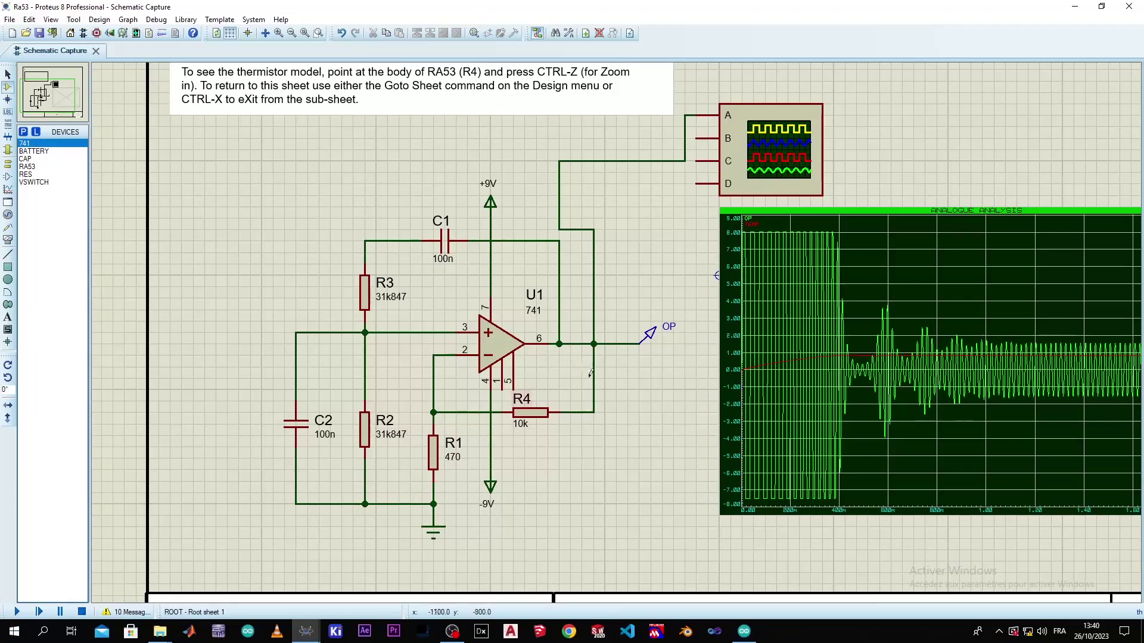
- Set the value of feedback resistor R4 to 930
{"action": "double_click", "coordinate": [520, 424]}
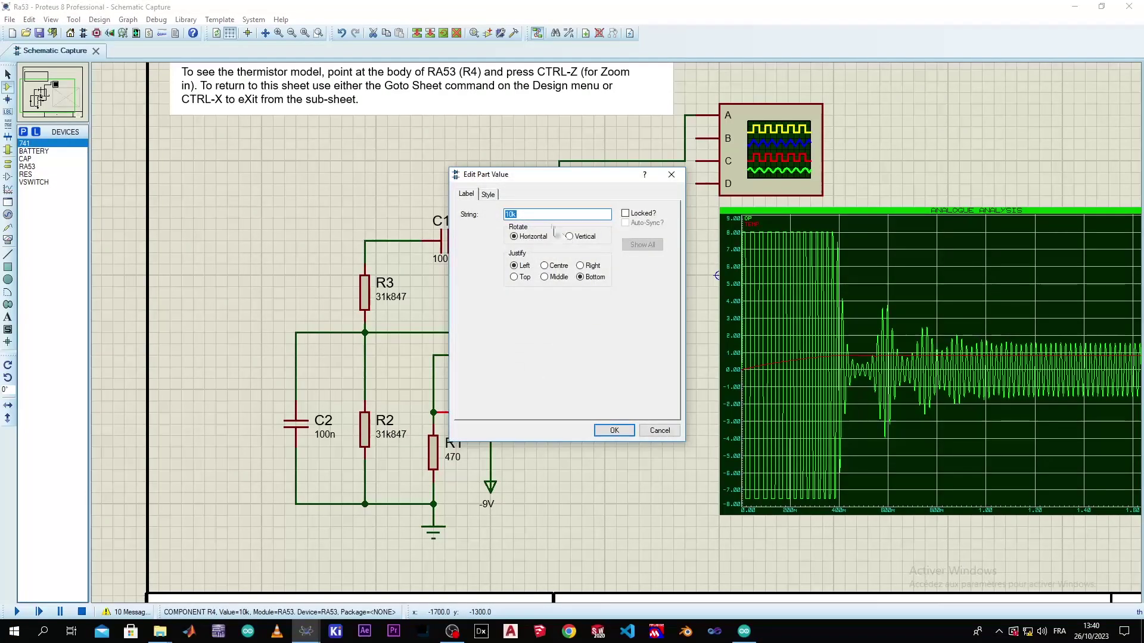
{"action": "left_click", "coordinate": [517, 215]}
{"action": "key", "text": "Return"}
{"action": "left_click", "coordinate": [596, 453]}
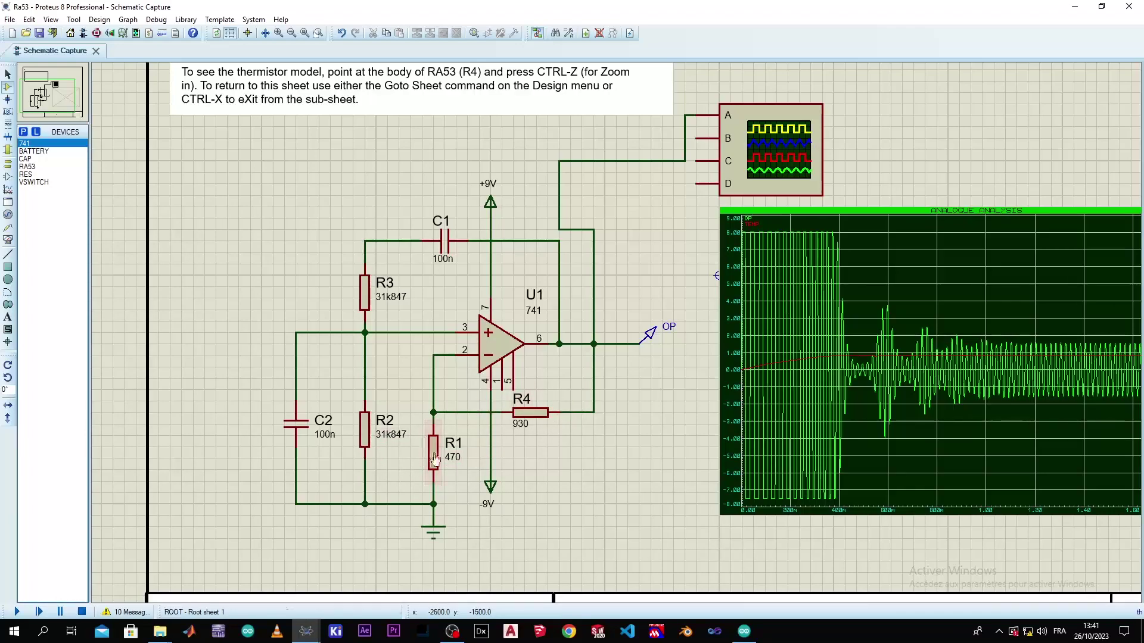
- Run the simulation, reopen the Digital Oscilloscope, and move its window fully into view
{"action": "scroll", "coordinate": [427, 451], "scroll_direction": "down", "scroll_amount": 1}
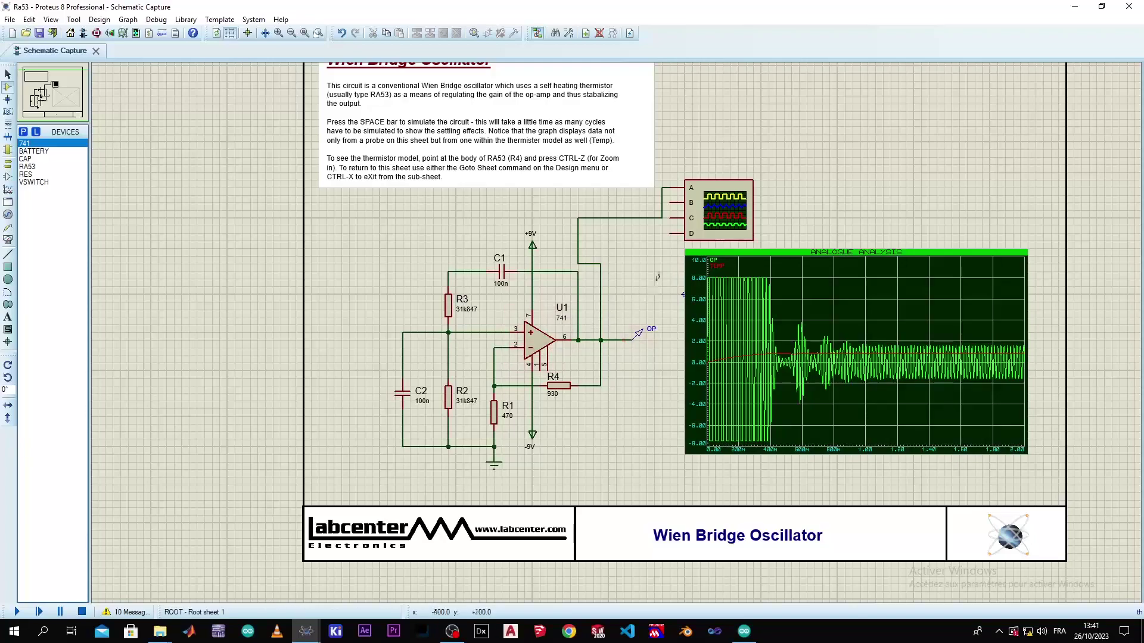
{"action": "key", "text": "space"}
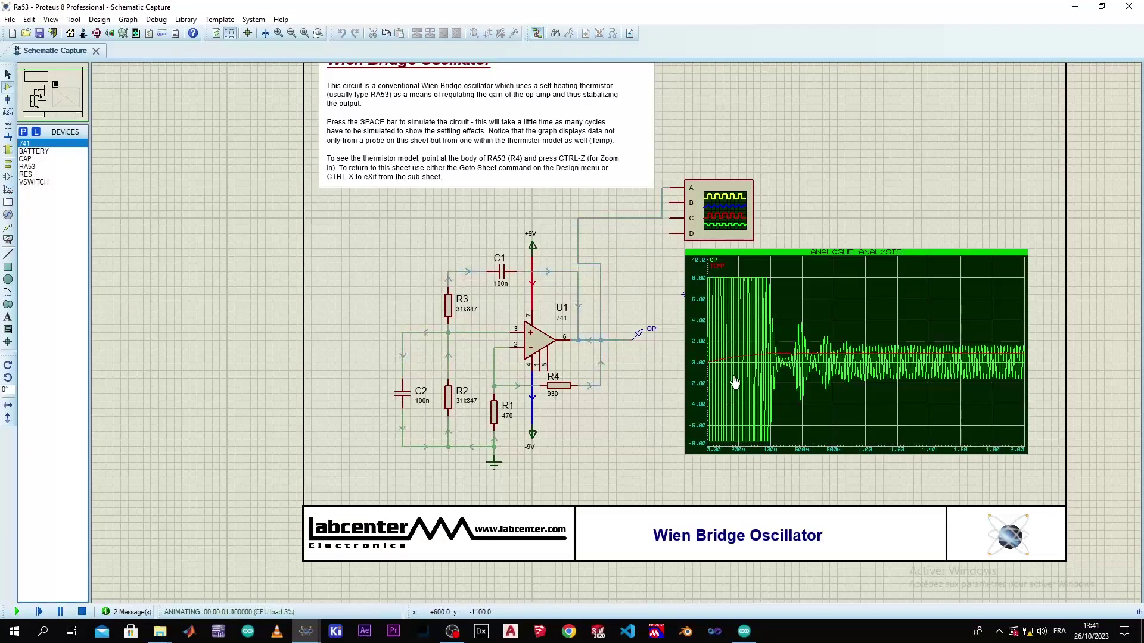
{"action": "left_click", "coordinate": [158, 20]}
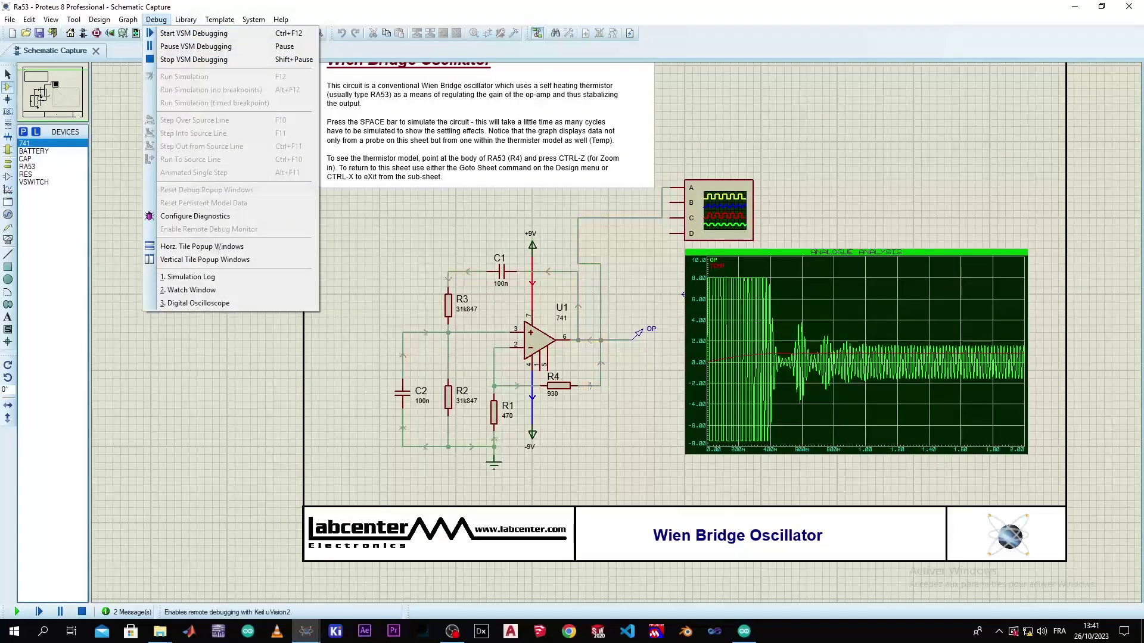
{"action": "left_click", "coordinate": [316, 310]}
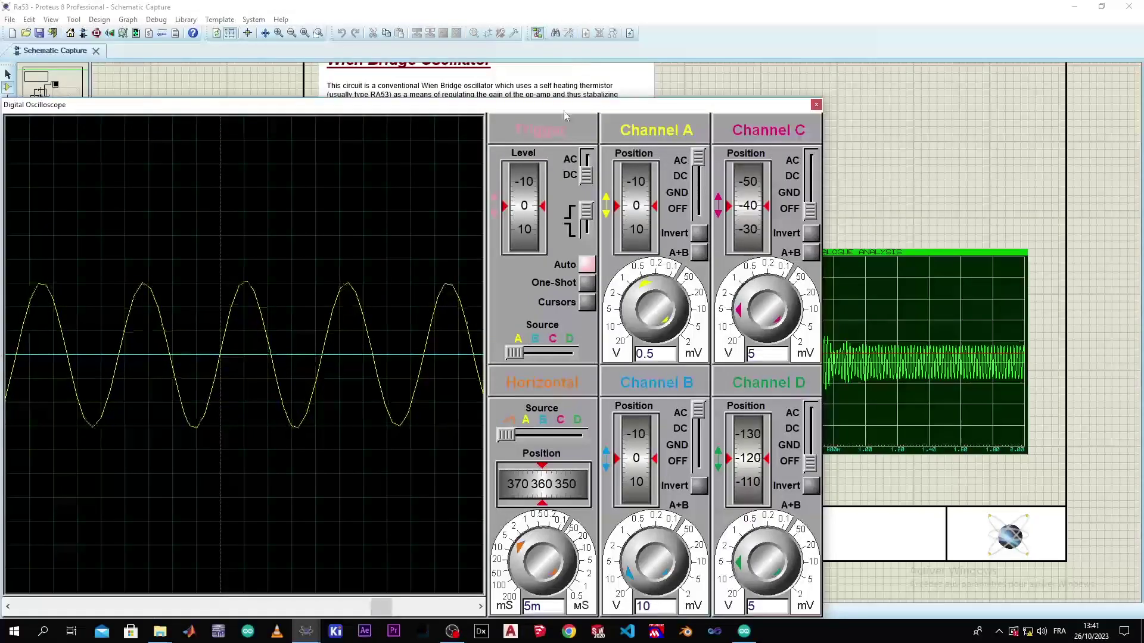
{"action": "left_click_drag", "start_coordinate": [573, 110], "coordinate": [770, 86]}
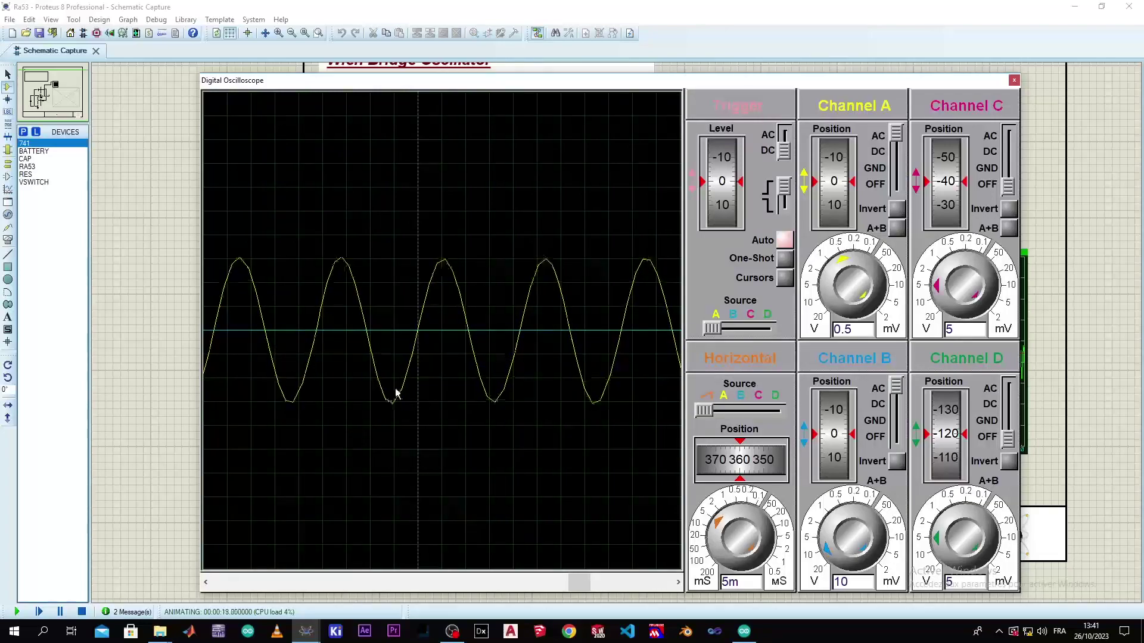
- Set the oscilloscope's horizontal timebase to 2 ms to inspect the sine wave, and stop the simulation
{"action": "scroll", "coordinate": [521, 303], "scroll_direction": "up", "scroll_amount": 2}
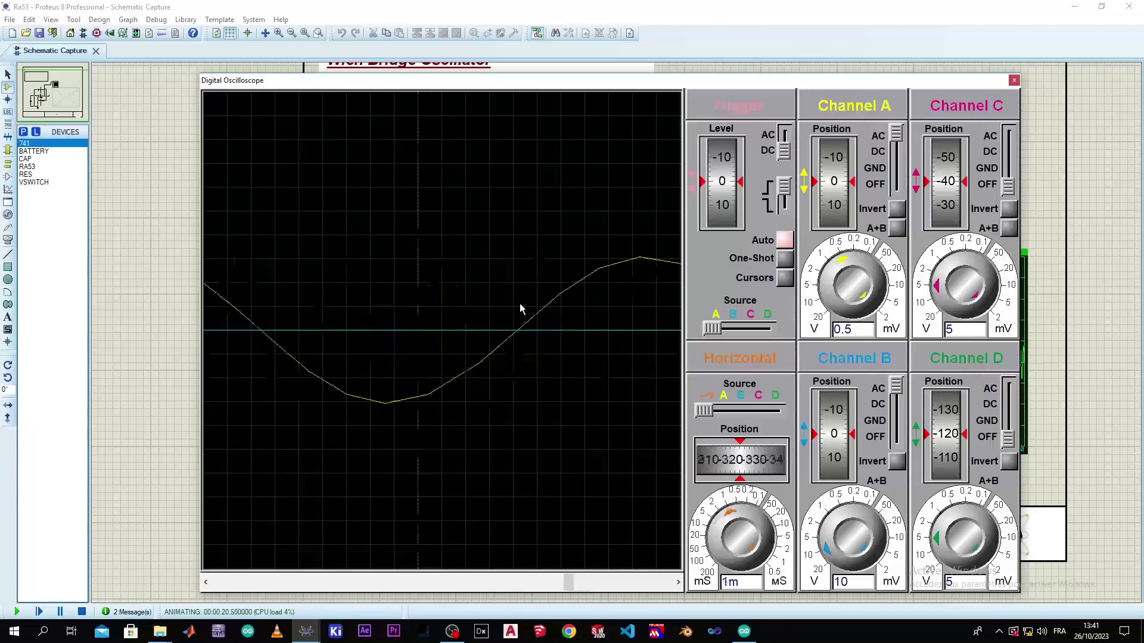
{"action": "scroll", "coordinate": [520, 308], "scroll_direction": "down", "scroll_amount": 2}
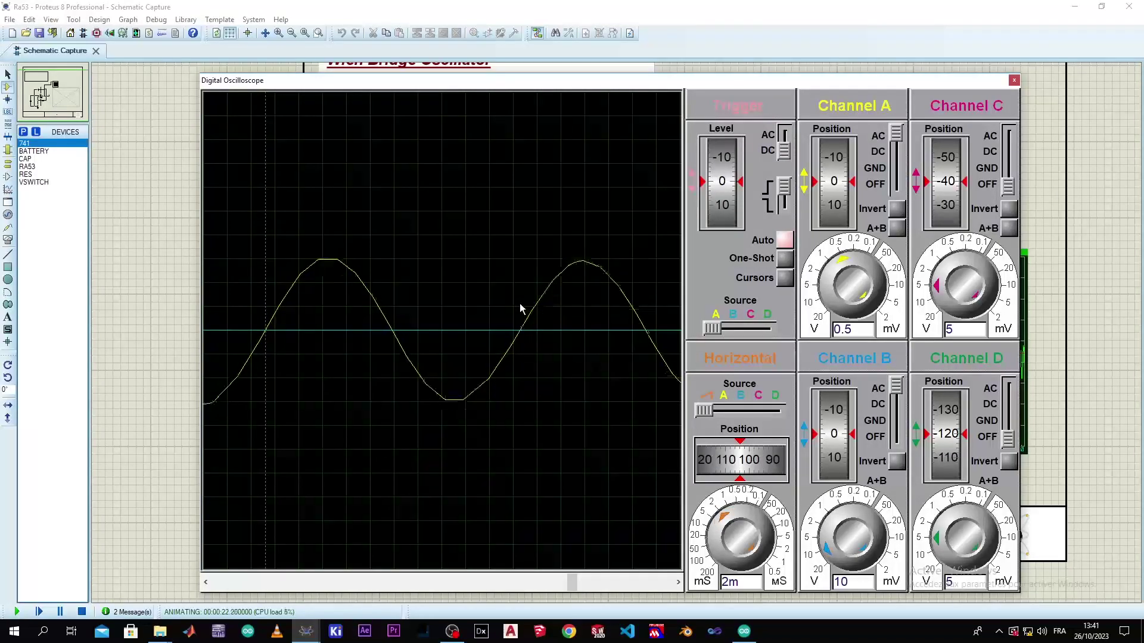
{"action": "scroll", "coordinate": [521, 308], "scroll_direction": "down", "scroll_amount": 1}
{"action": "scroll", "coordinate": [521, 308], "scroll_direction": "up", "scroll_amount": 2}
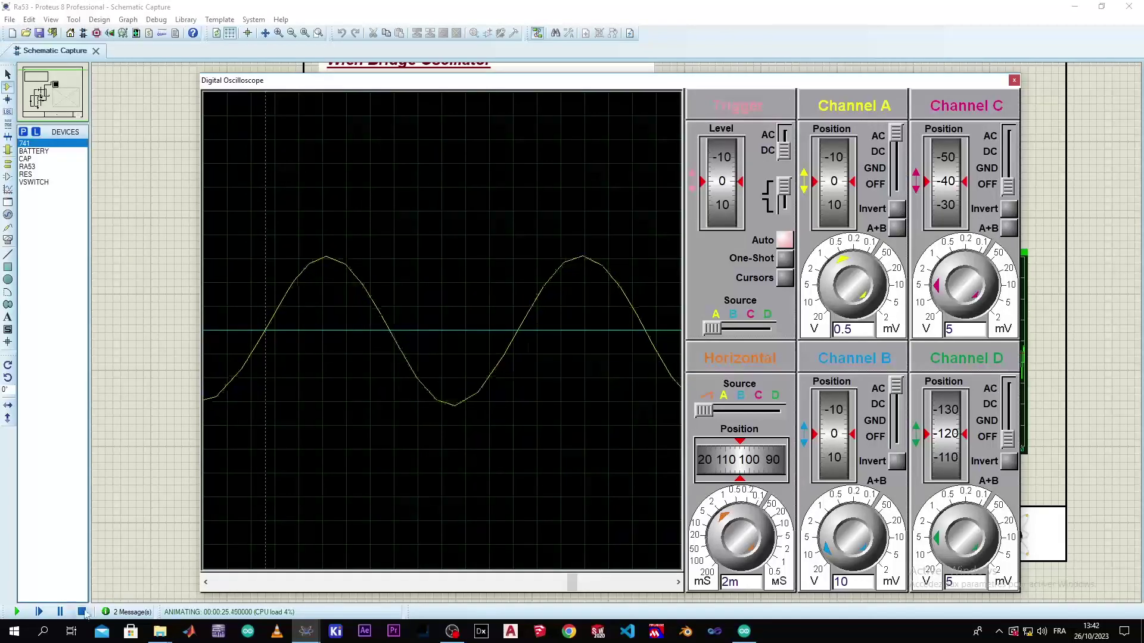
{"action": "key", "text": "shift+Pause"}
- Switch to the Onduleur project and start its Arduino inverter simulation
{"action": "left_click", "coordinate": [304, 628]}
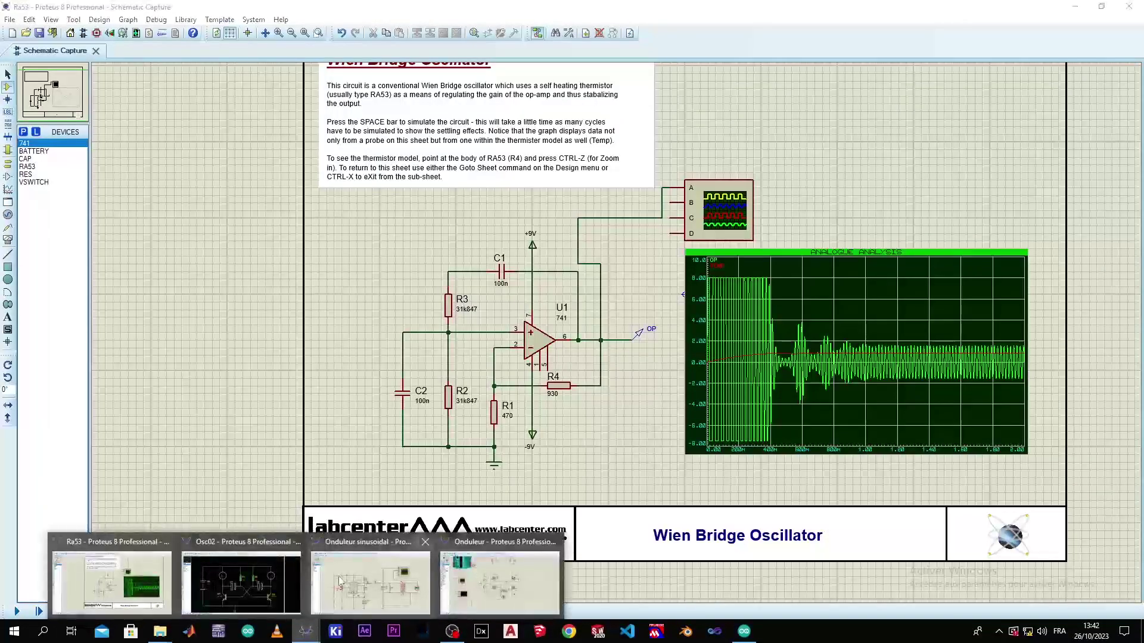
{"action": "left_click", "coordinate": [499, 581]}
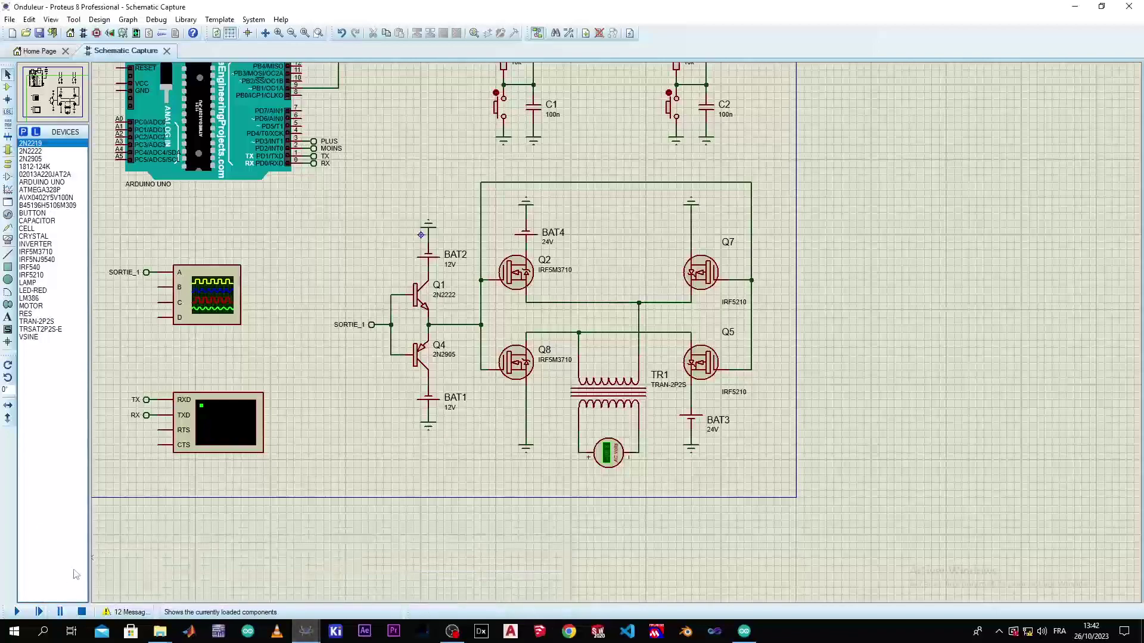
{"action": "left_click", "coordinate": [16, 612]}
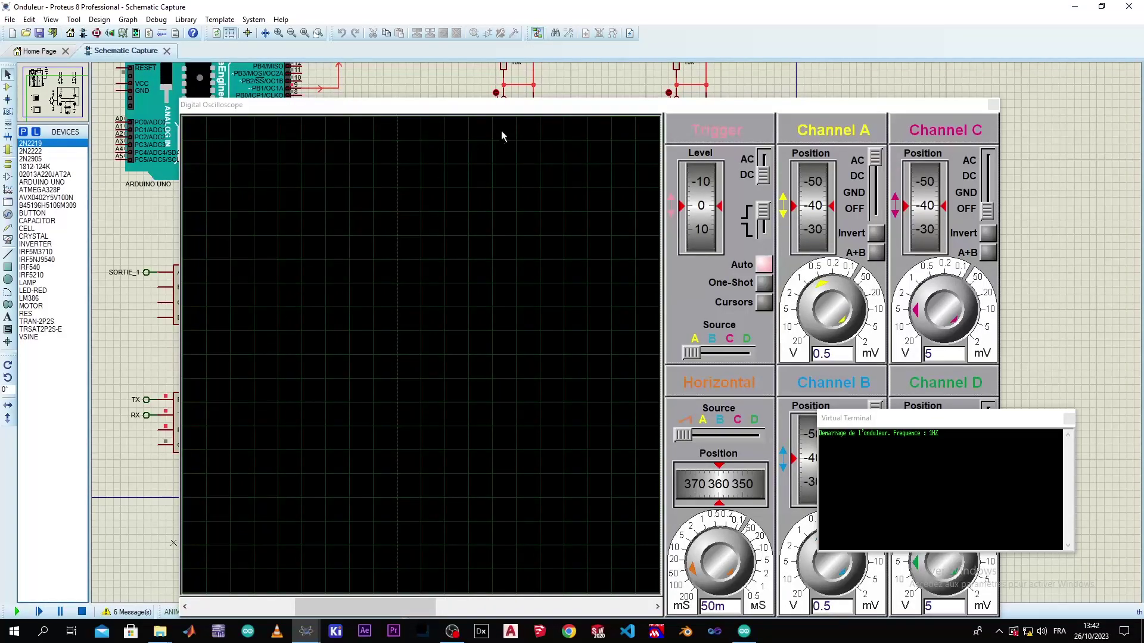
- Move the Digital Oscilloscope window below the Arduino to inspect the inverter's sine wave, and stop the simulation
{"action": "left_click", "coordinate": [474, 183]}
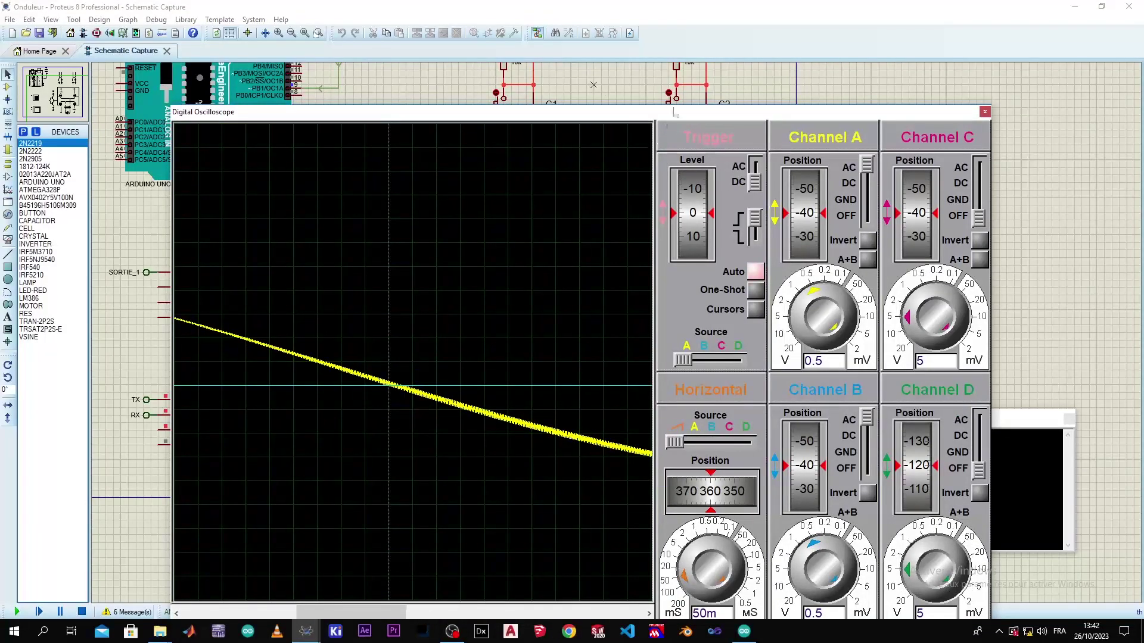
{"action": "mouse_move", "coordinate": [821, 116]}
{"action": "left_mouse_down"}
{"action": "mouse_move", "coordinate": [729, 190]}
{"action": "mouse_move", "coordinate": [800, 229]}
{"action": "left_mouse_up"}
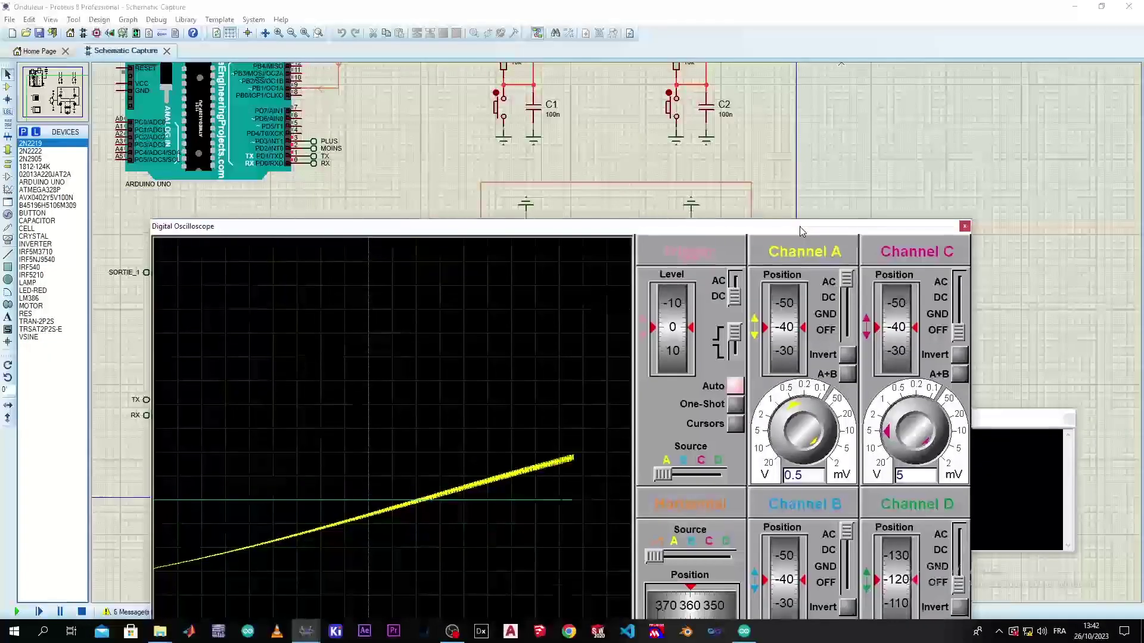
{"action": "left_click", "coordinate": [496, 108]}
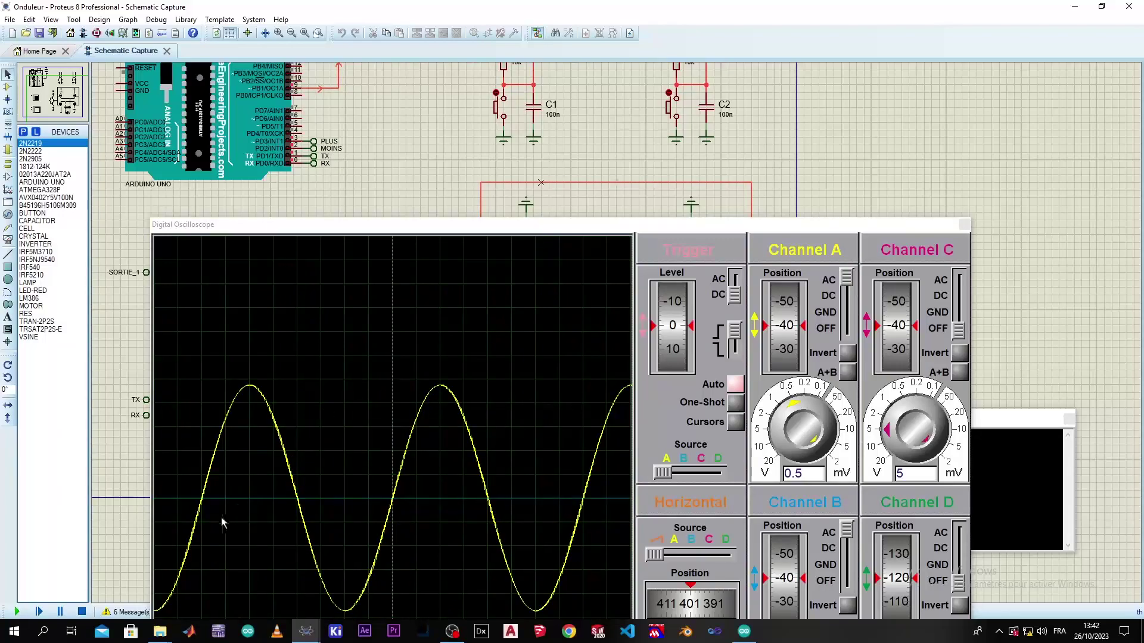
{"action": "left_click", "coordinate": [81, 612]}
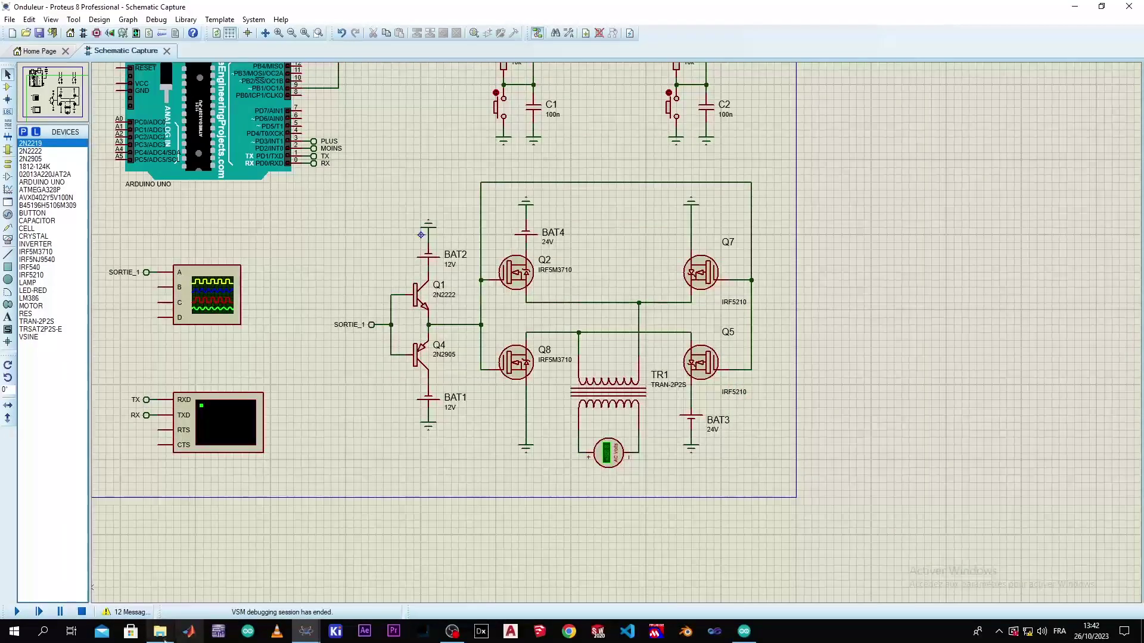
- Switch to the Ra53 project and start the Wien bridge oscillator simulation
{"action": "mouse_move", "coordinate": [160, 632]}
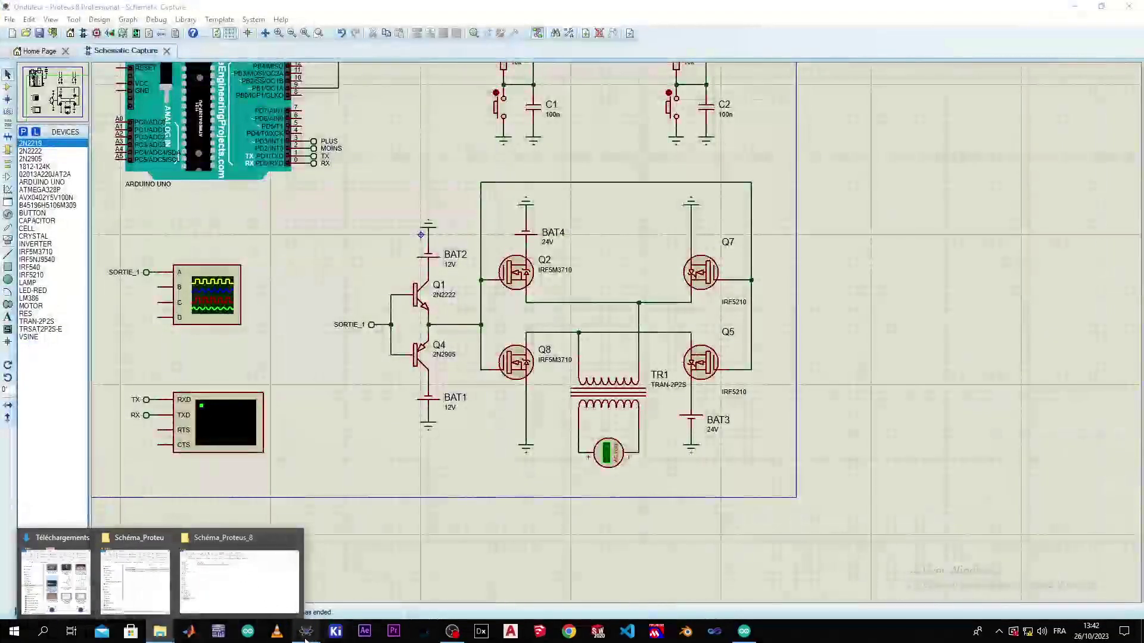
{"action": "mouse_move", "coordinate": [306, 631]}
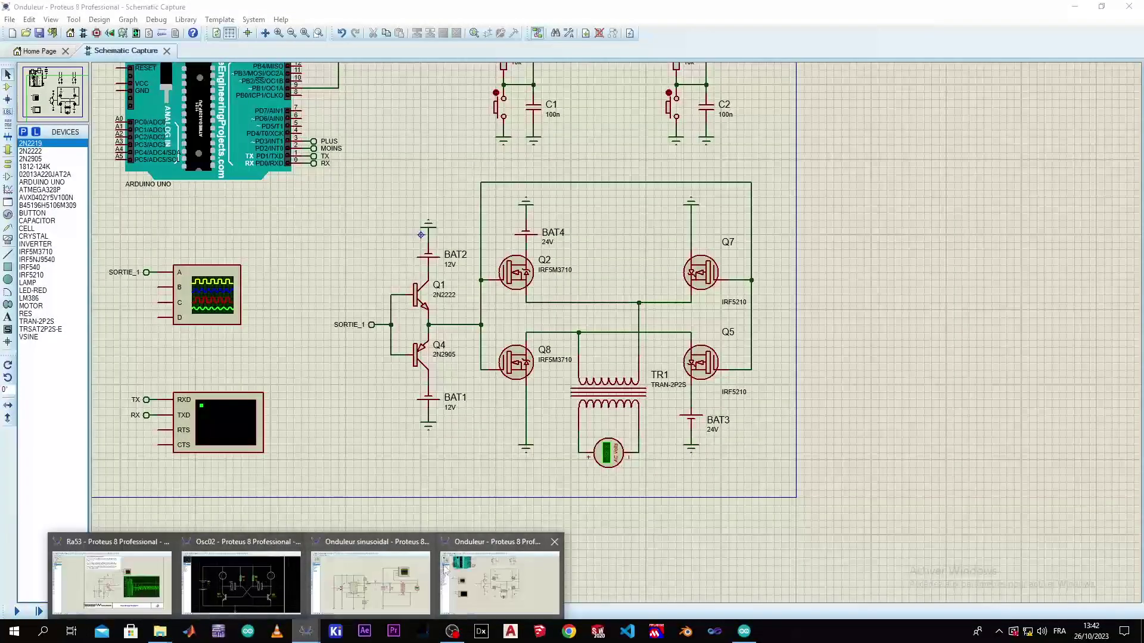
{"action": "left_click", "coordinate": [113, 581]}
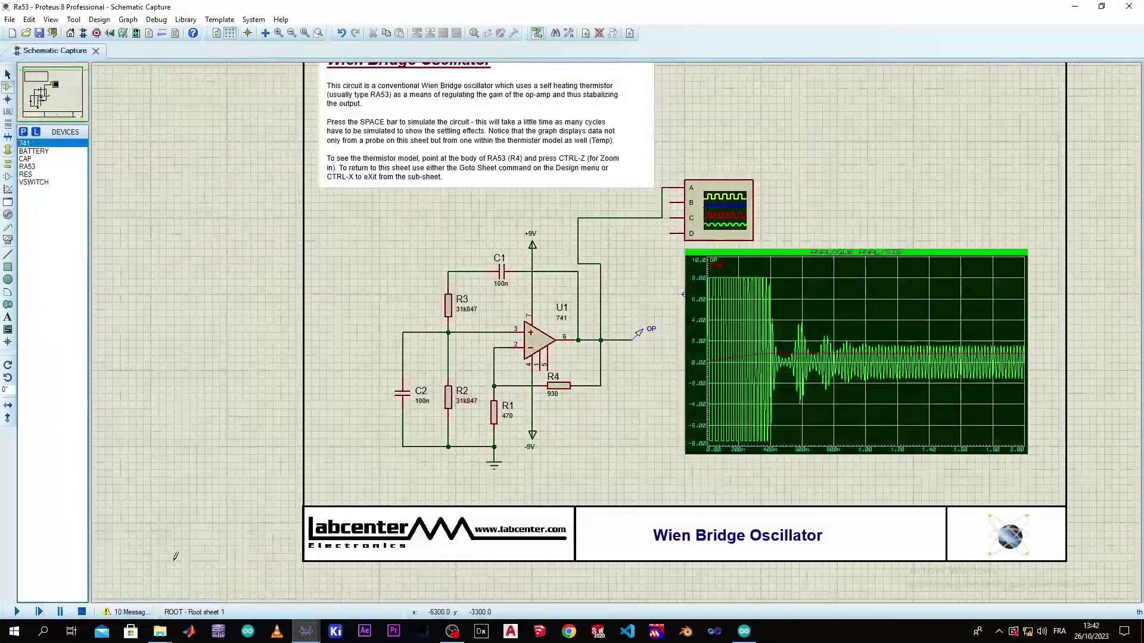
{"action": "left_click", "coordinate": [17, 611]}
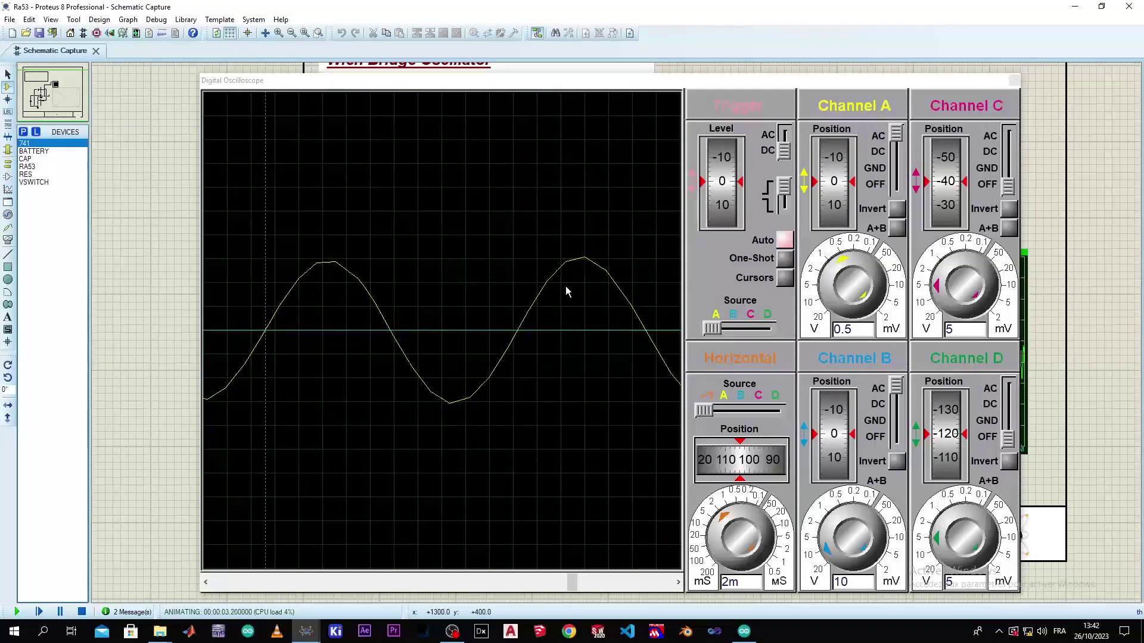
- Set the oscilloscope's horizontal timebase to 5 ms to view more sine cycles, and stop the simulation
{"action": "scroll", "coordinate": [568, 308], "scroll_direction": "up", "scroll_amount": 1}
{"action": "scroll", "coordinate": [569, 308], "scroll_direction": "down", "scroll_amount": 2}
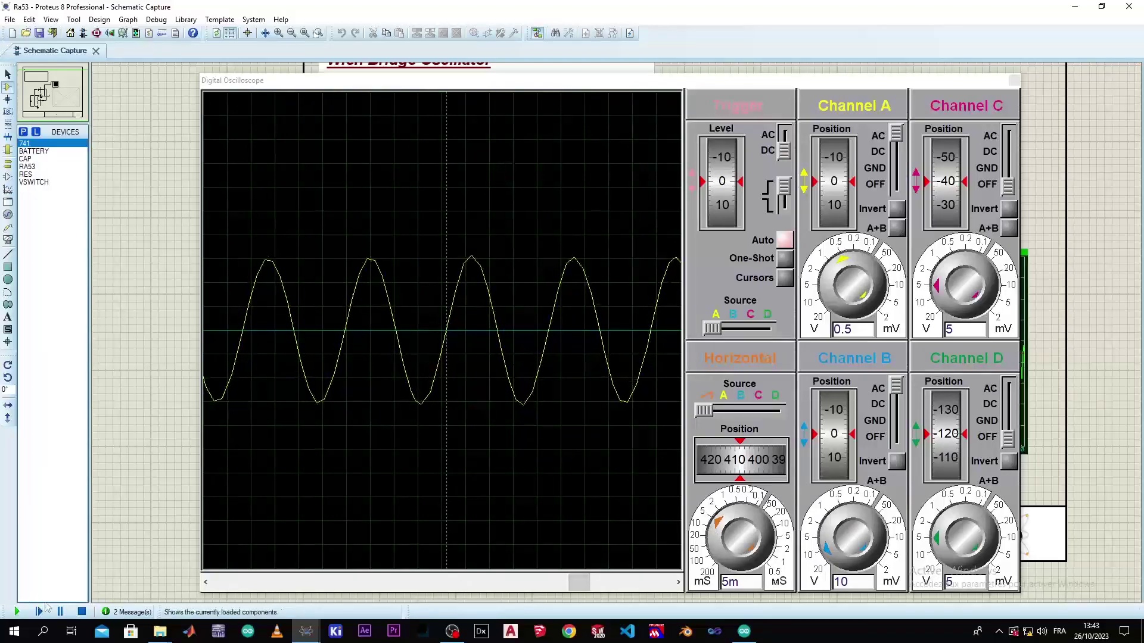
{"action": "left_click", "coordinate": [80, 613]}
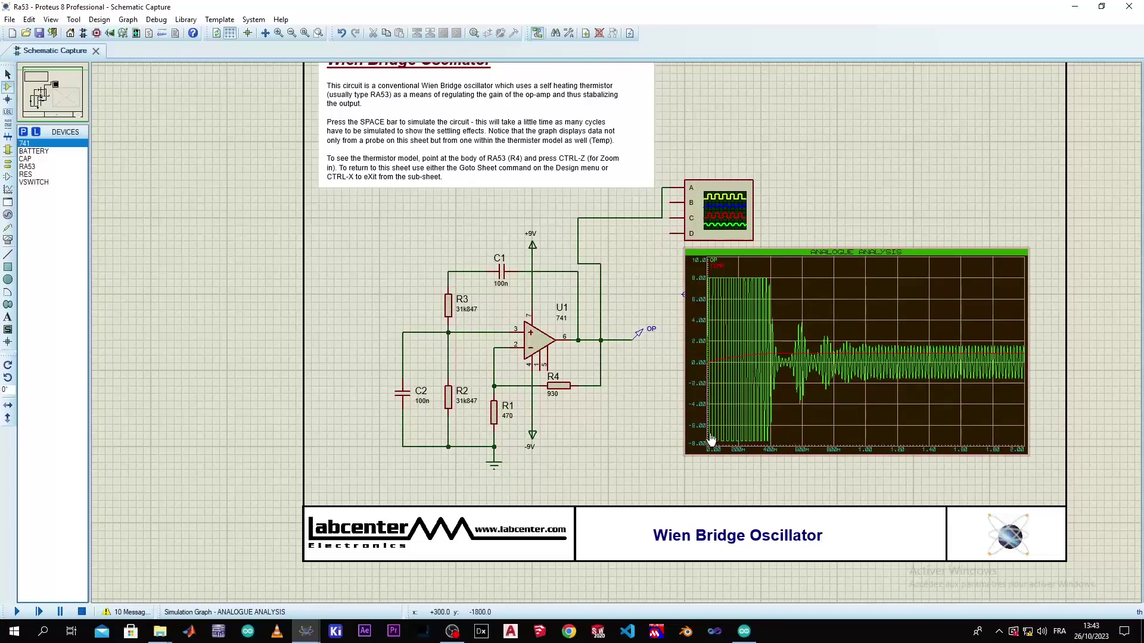
- Examine the analogue analysis graph's start-up transient and the op-amp circuit with its R4 feedback resistor
{"action": "scroll", "coordinate": [618, 340], "scroll_direction": "up", "scroll_amount": 1}
{"action": "scroll", "coordinate": [616, 339], "scroll_direction": "up", "scroll_amount": 2}
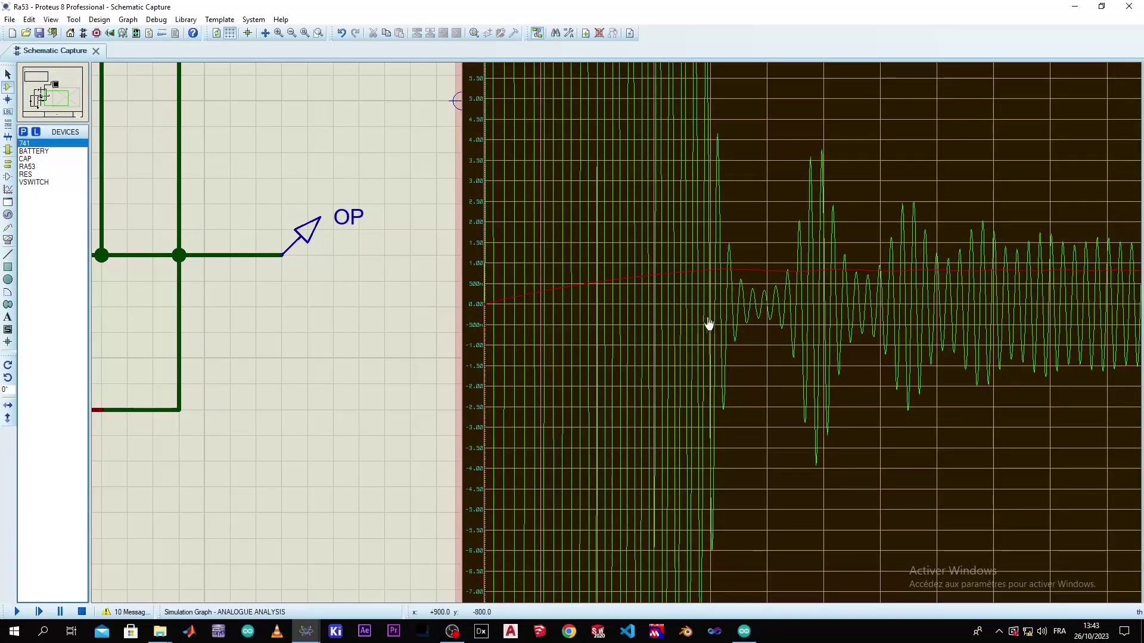
{"action": "scroll", "coordinate": [314, 286], "scroll_direction": "down", "scroll_amount": 3}
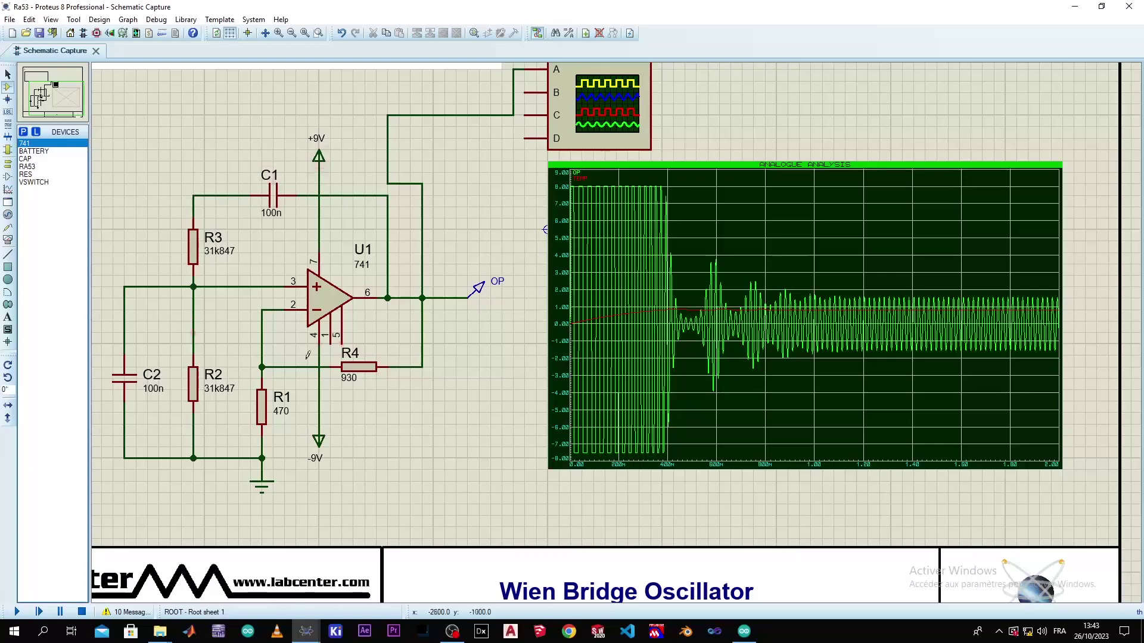
{"action": "scroll", "coordinate": [427, 275], "scroll_direction": "down", "scroll_amount": 4}
{"action": "scroll", "coordinate": [717, 463], "scroll_direction": "up", "scroll_amount": 2}
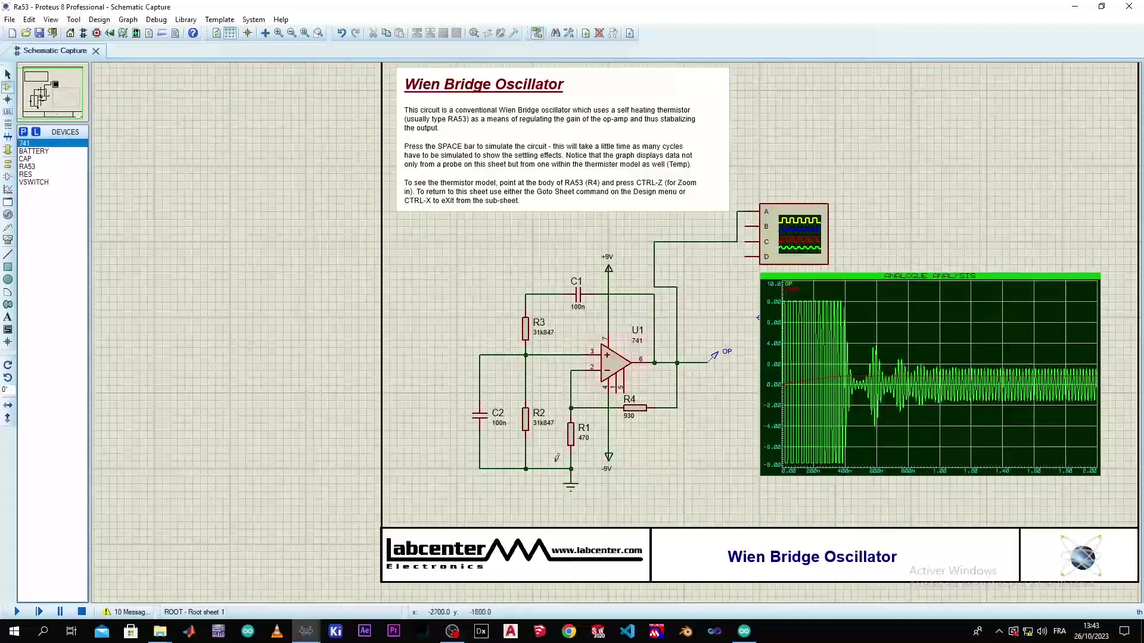
{"action": "key", "text": "F5"}
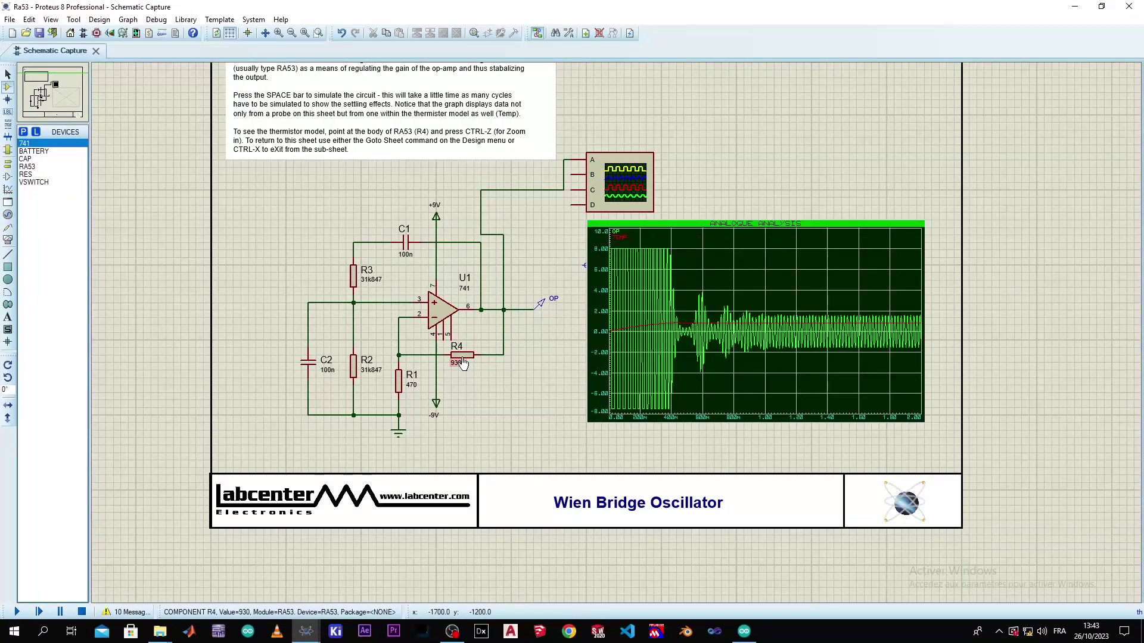
{"action": "scroll", "coordinate": [463, 364], "scroll_direction": "up", "scroll_amount": 3}
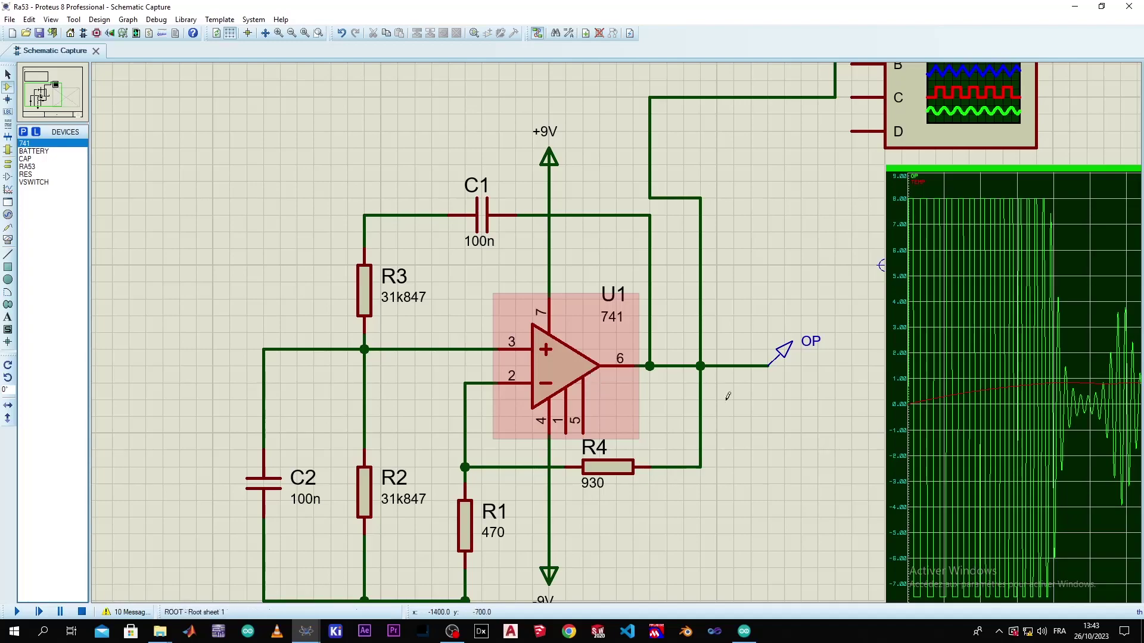
{"action": "scroll", "coordinate": [996, 421], "scroll_direction": "down", "scroll_amount": 2}
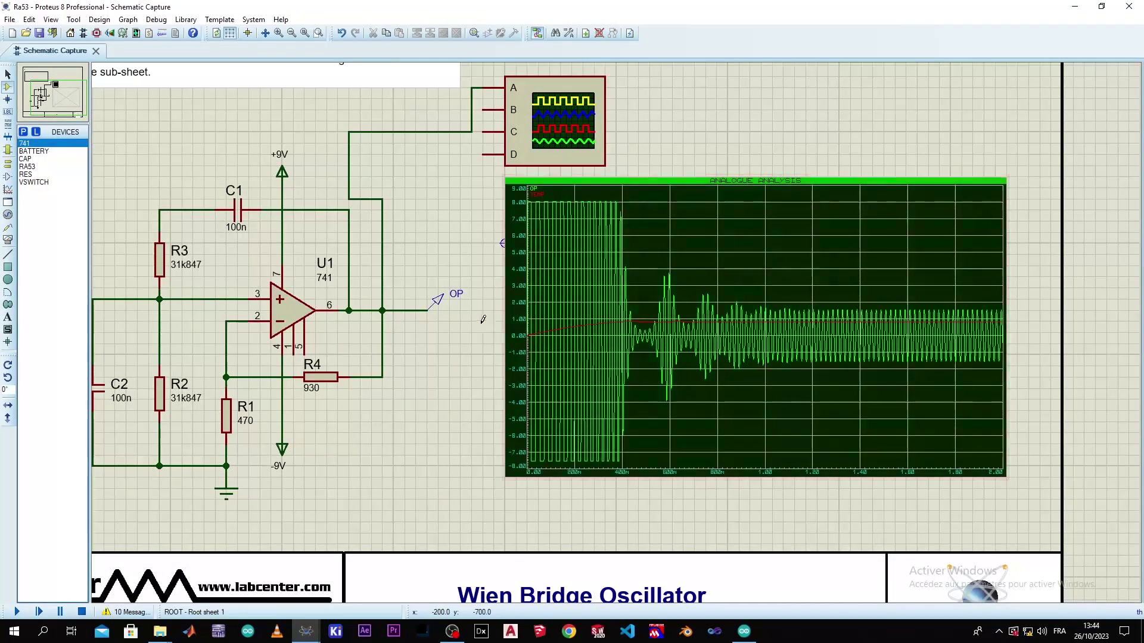
{"action": "scroll", "coordinate": [486, 323], "scroll_direction": "down", "scroll_amount": 1}
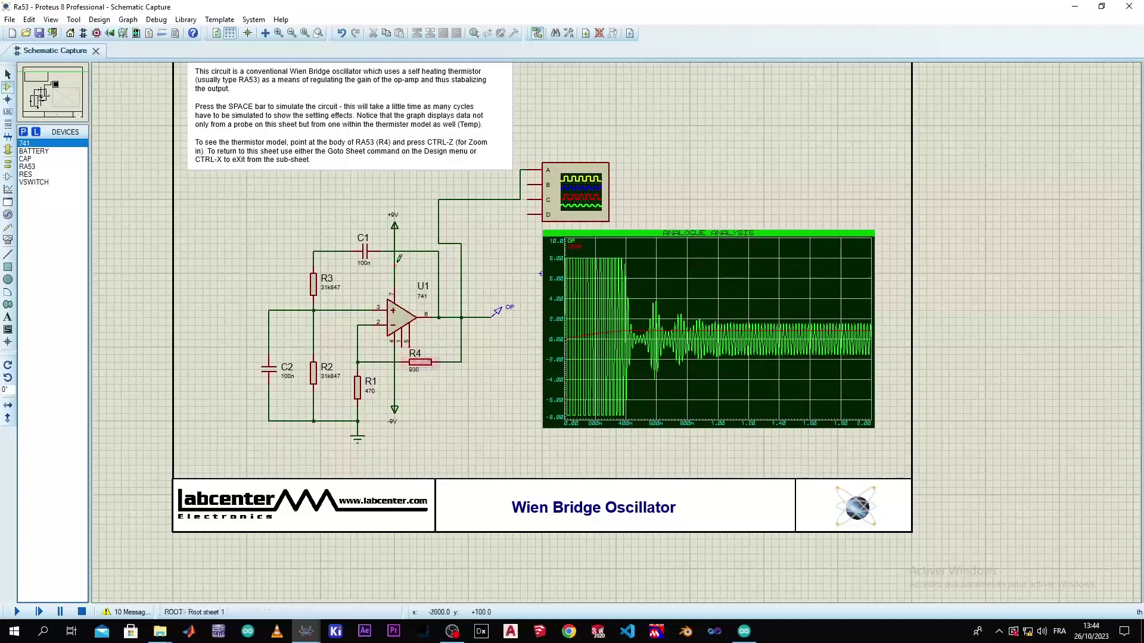
{"action": "scroll", "coordinate": [406, 292], "scroll_direction": "up", "scroll_amount": 1}
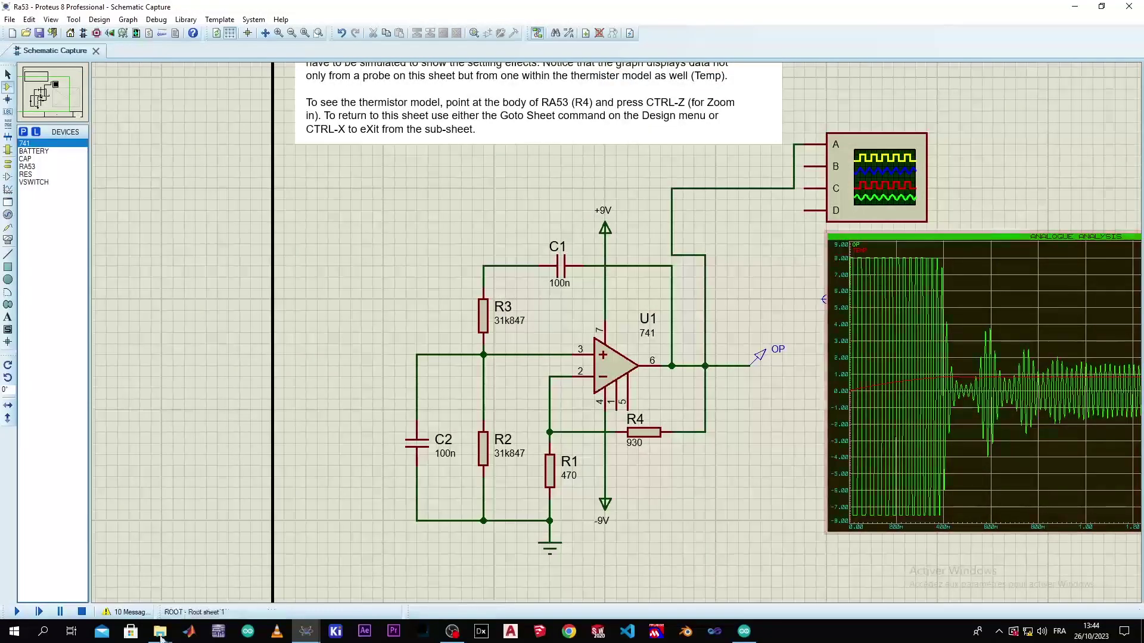
- Advance the Wien bridge simulation to 0.6 s in steps and set oscilloscope channel A to 1 V per division
{"action": "left_click", "coordinate": [17, 613]}
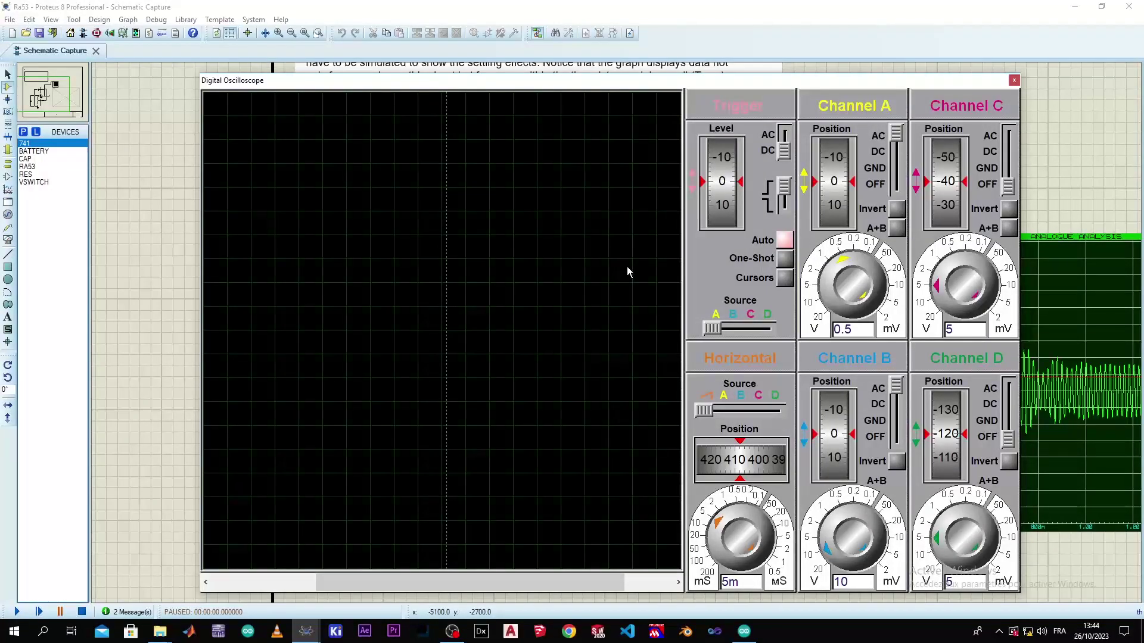
{"action": "left_click", "coordinate": [39, 612]}
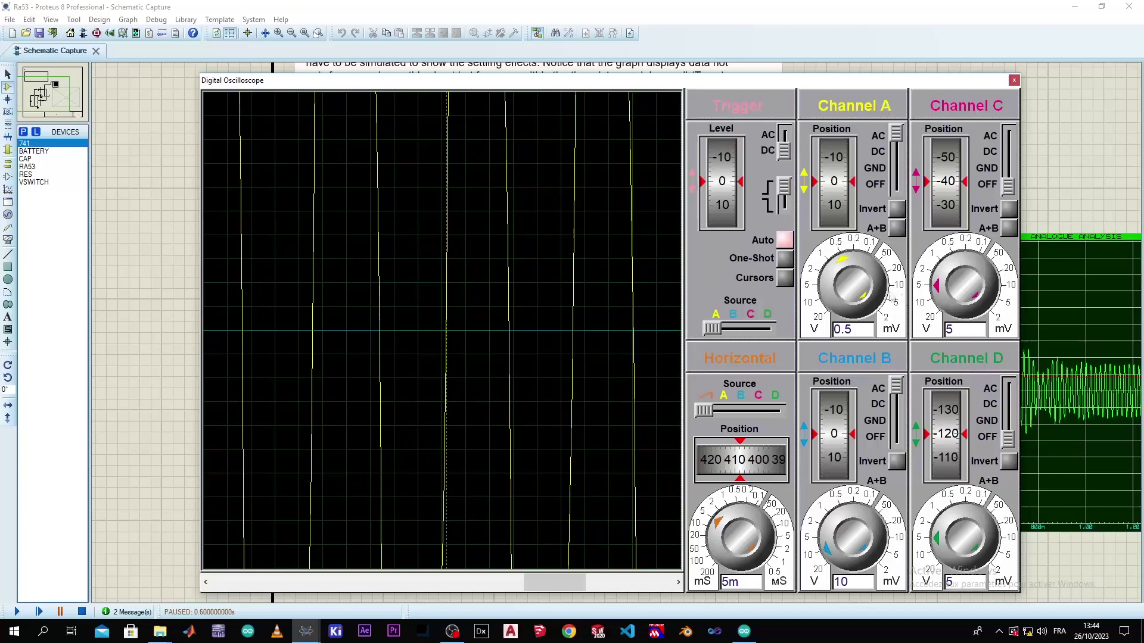
{"action": "left_click", "coordinate": [841, 262]}
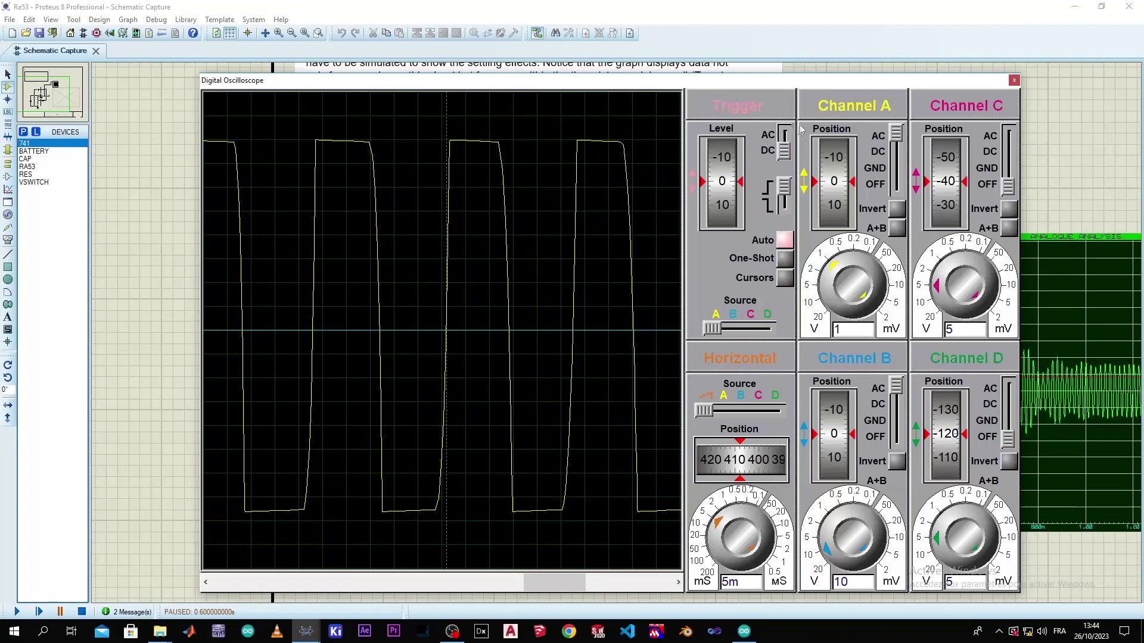
- Reposition the oscilloscope window to compare its start-up waveform with the enlarged analogue analysis graph
{"action": "left_click_drag", "start_coordinate": [842, 88], "coordinate": [669, 172]}
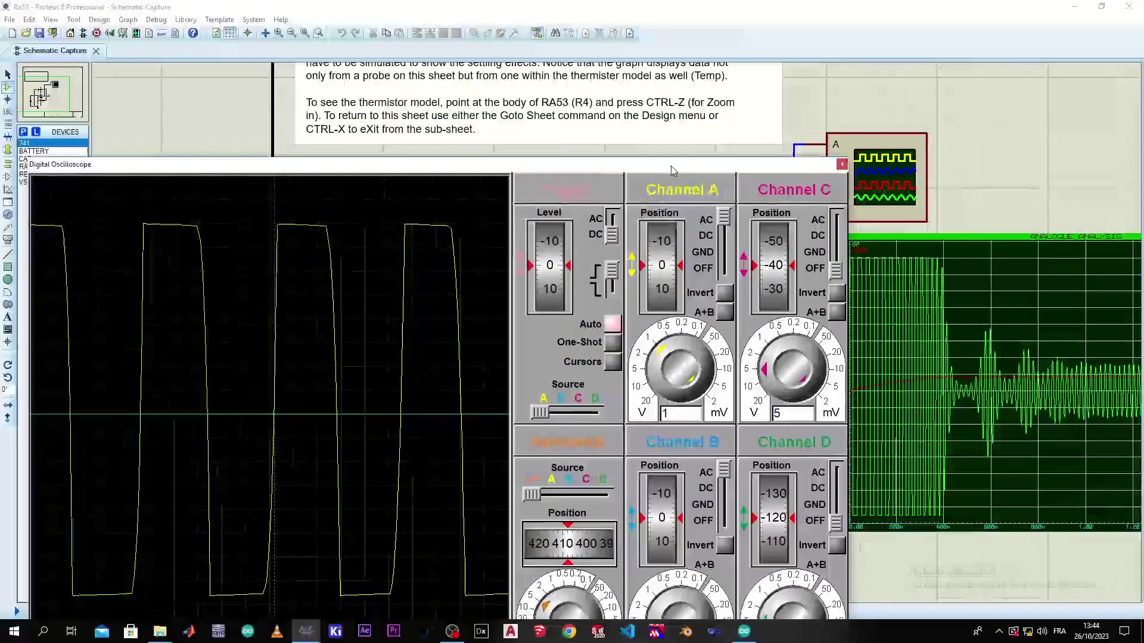
{"action": "scroll", "coordinate": [914, 311], "scroll_direction": "up", "scroll_amount": 1}
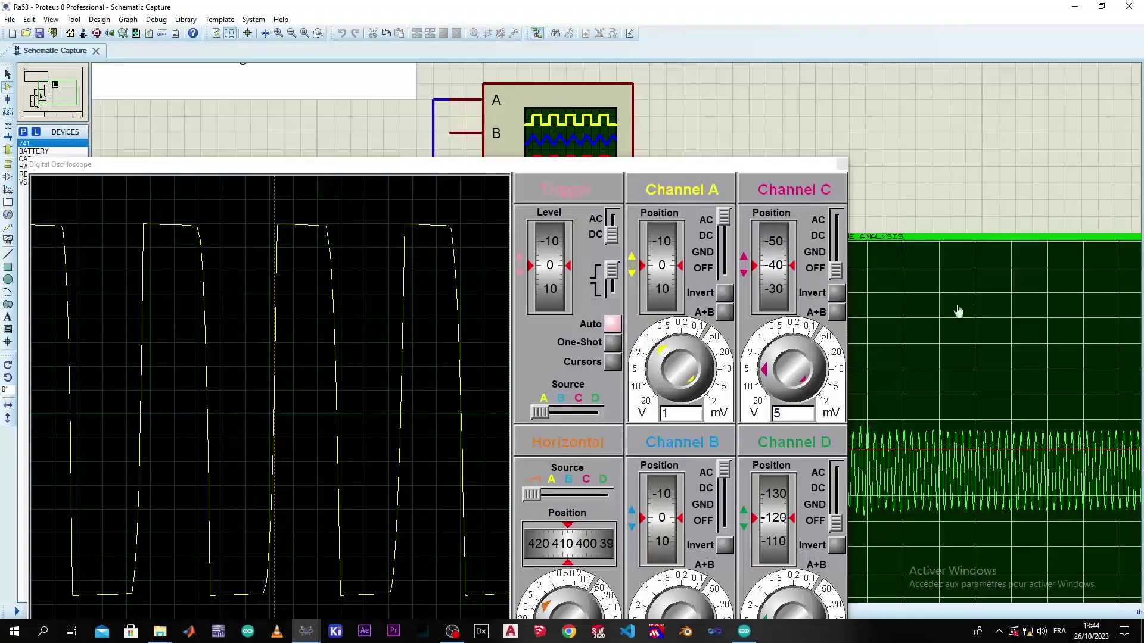
{"action": "scroll", "coordinate": [935, 311], "scroll_direction": "down", "scroll_amount": 2}
{"action": "left_click_drag", "start_coordinate": [724, 167], "coordinate": [835, 436]}
{"action": "scroll", "coordinate": [613, 340], "scroll_direction": "up", "scroll_amount": 3}
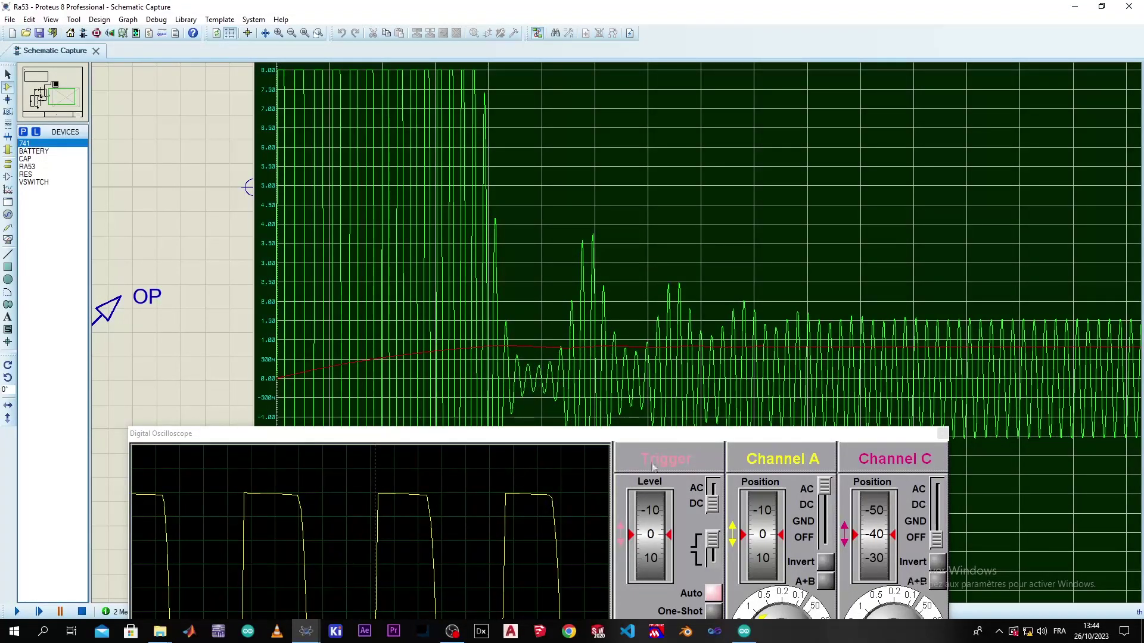
{"action": "left_click", "coordinate": [607, 438]}
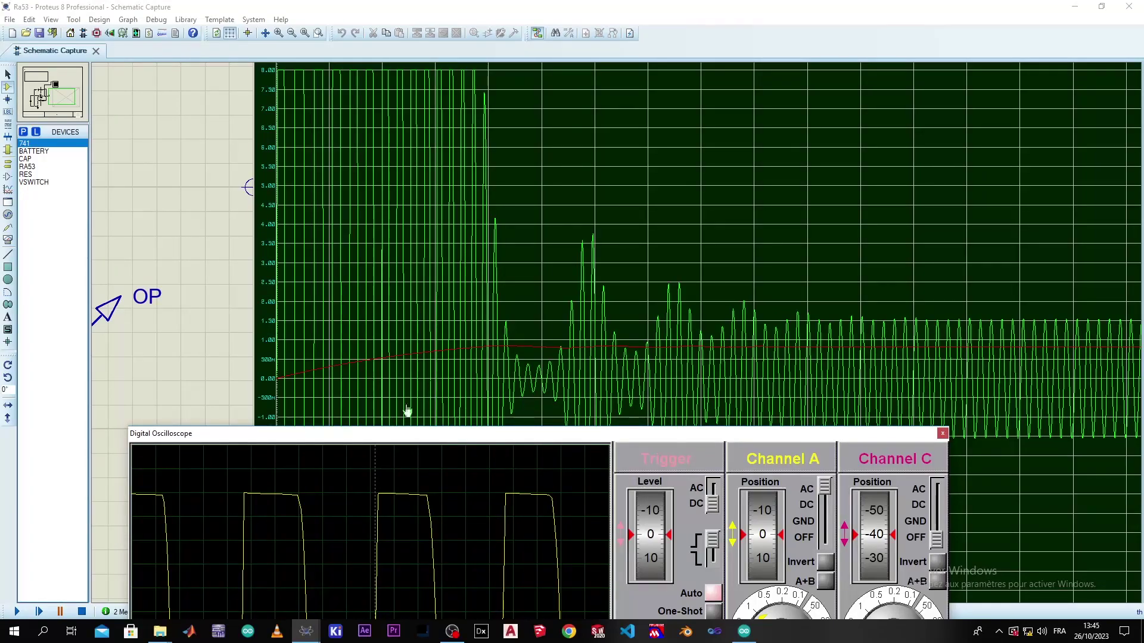
{"action": "left_click_drag", "start_coordinate": [236, 441], "coordinate": [269, 116]}
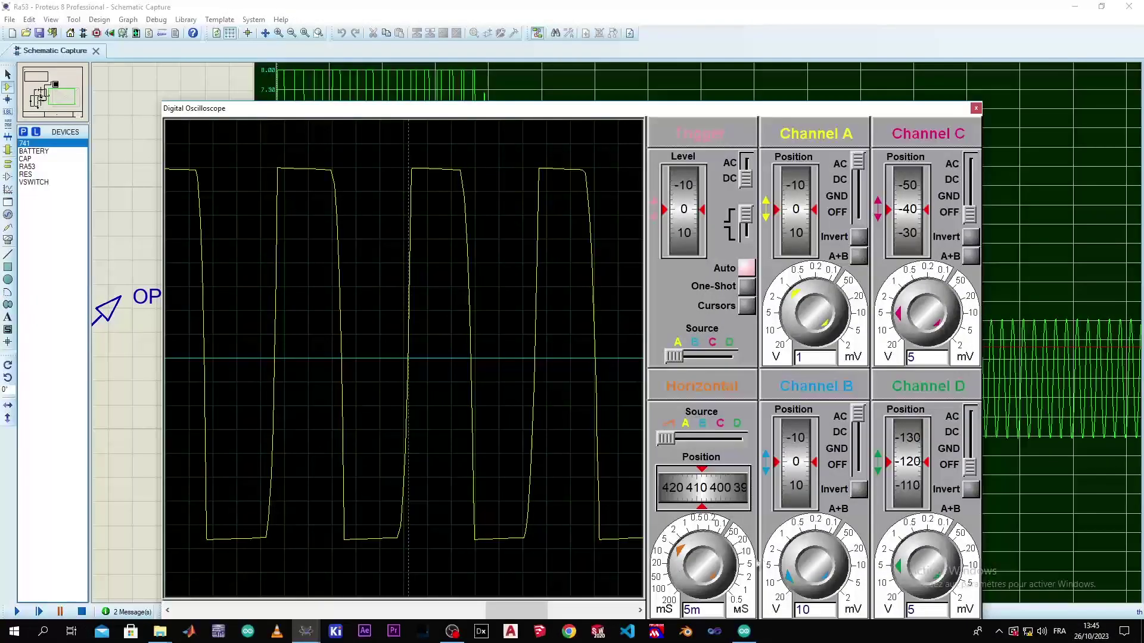
- Step the paused simulation to 0.75 s and compare the oscilloscope trace with the decaying part of the analogue graph
{"action": "left_click", "coordinate": [40, 612]}
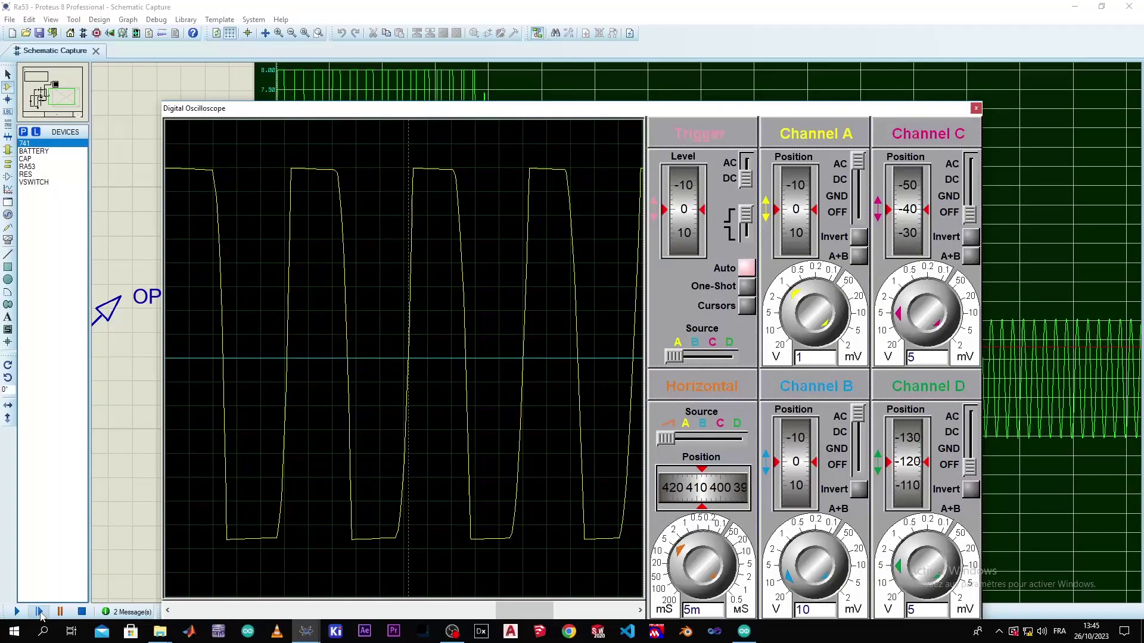
{"action": "left_click", "coordinate": [40, 612]}
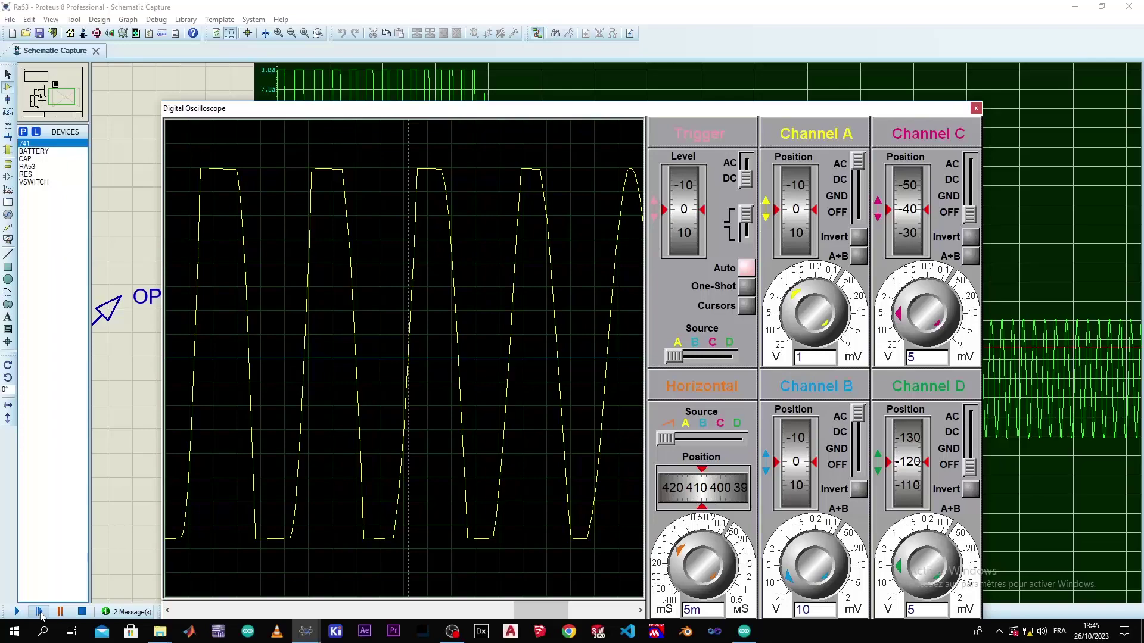
{"action": "left_click", "coordinate": [40, 612]}
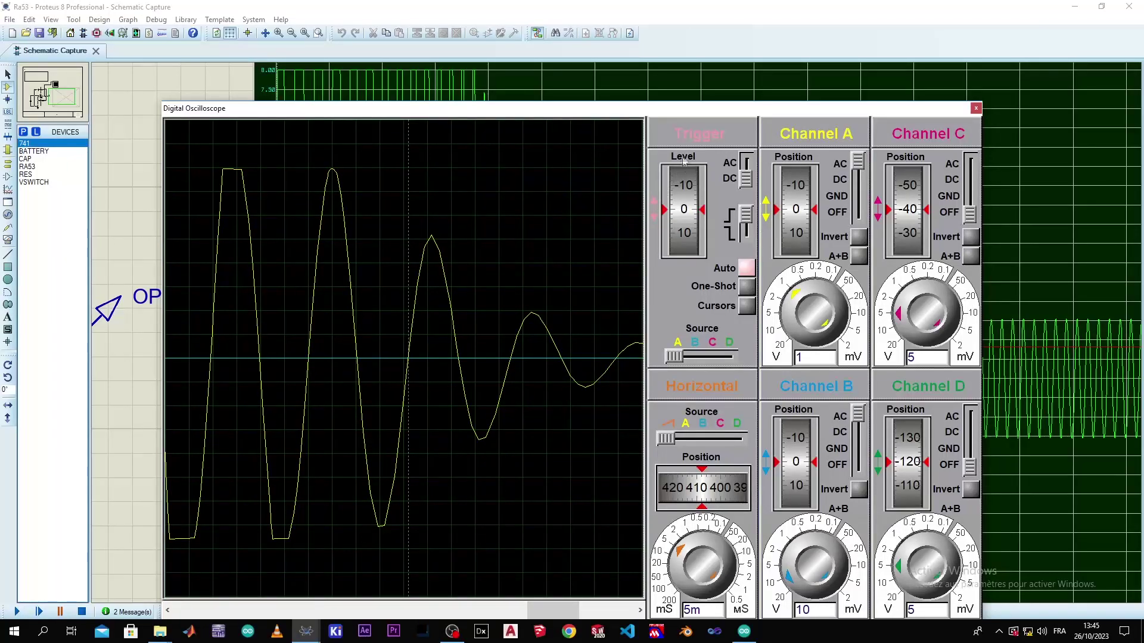
{"action": "left_click_drag", "start_coordinate": [492, 110], "coordinate": [557, 440]}
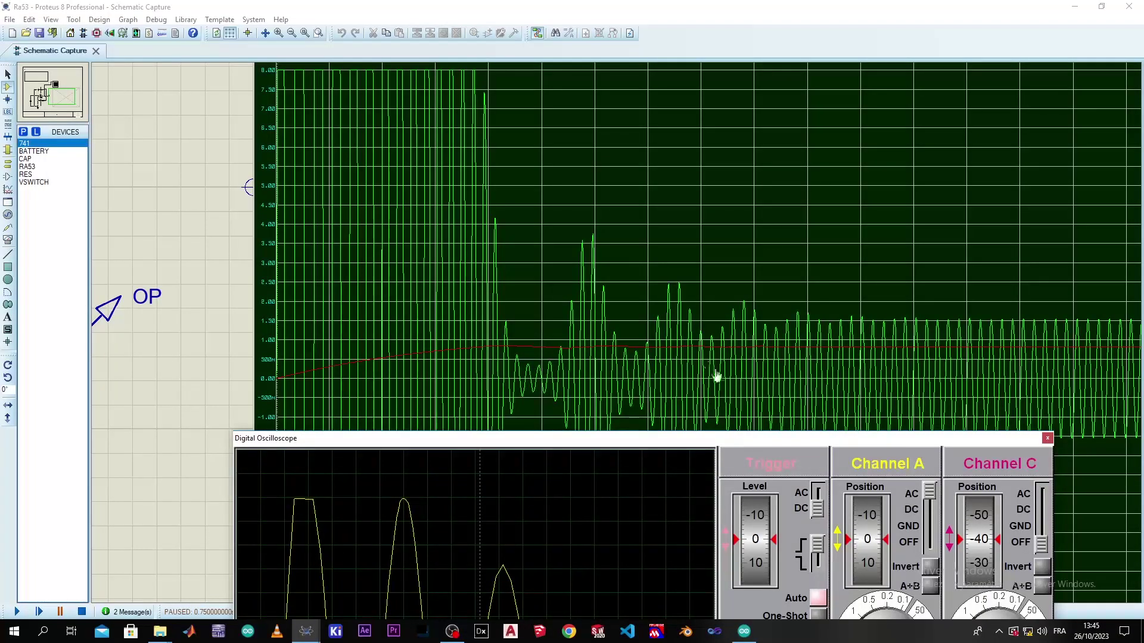
{"action": "left_click_drag", "start_coordinate": [610, 439], "coordinate": [514, 100]}
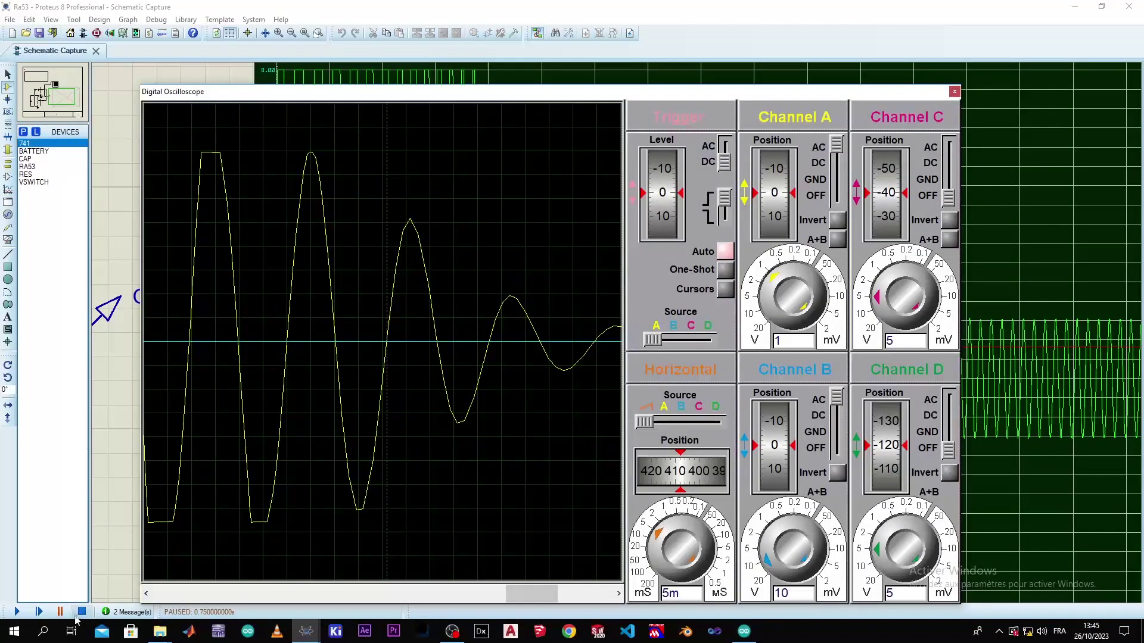
- Step the paused simulation on to 1.5 s to follow the output as the oscillation settles on the oscilloscope
{"action": "left_click", "coordinate": [40, 613]}
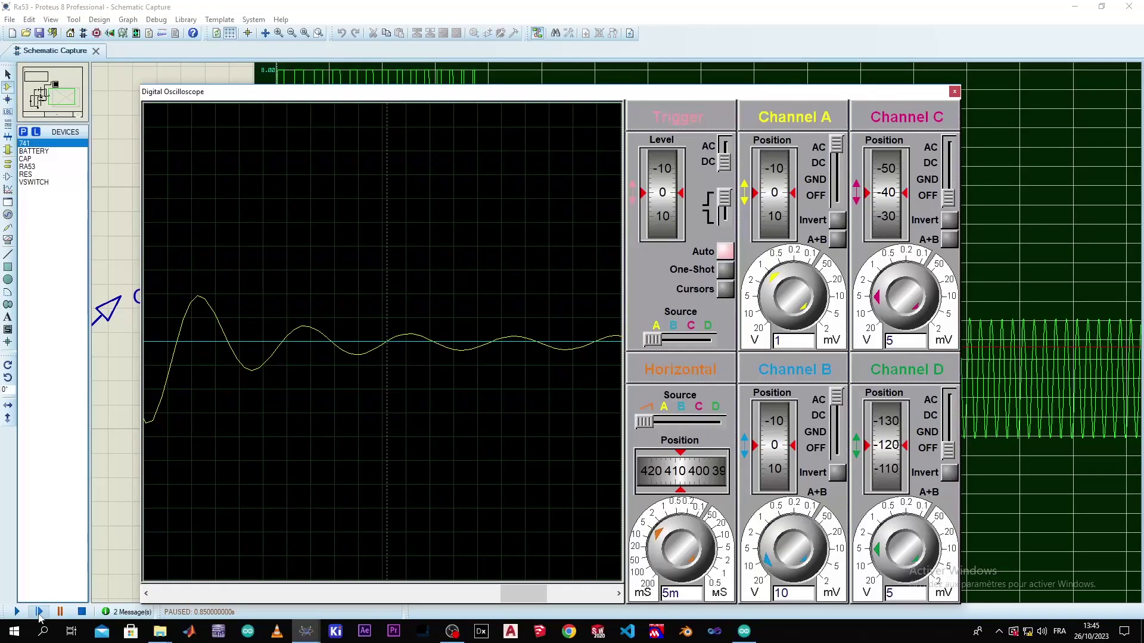
{"action": "left_click", "coordinate": [39, 613]}
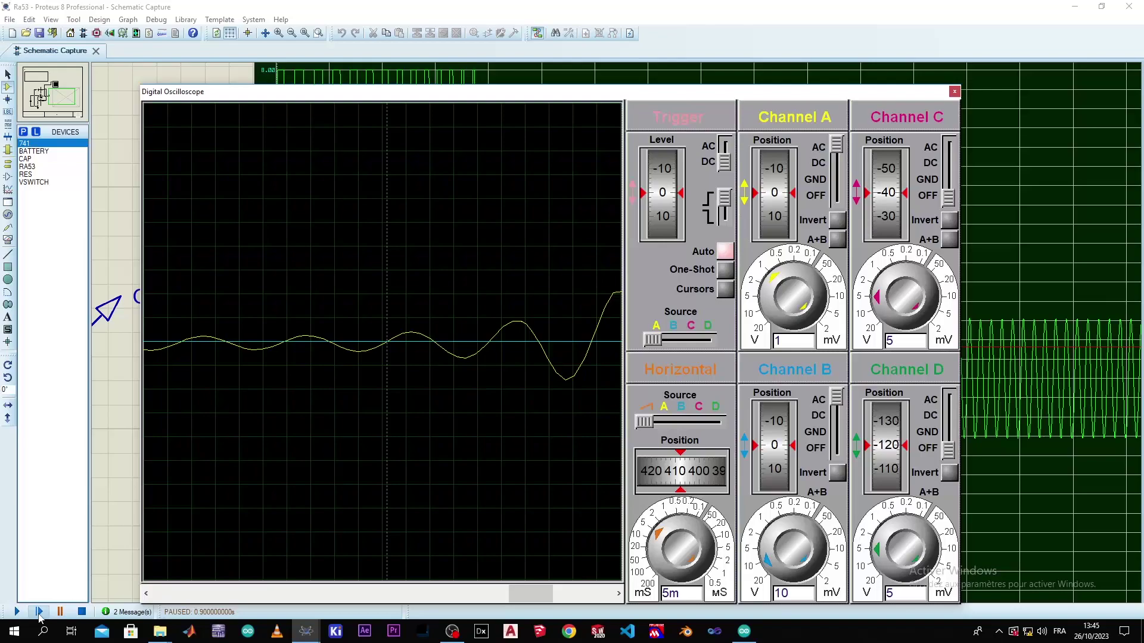
{"action": "left_click", "coordinate": [39, 613]}
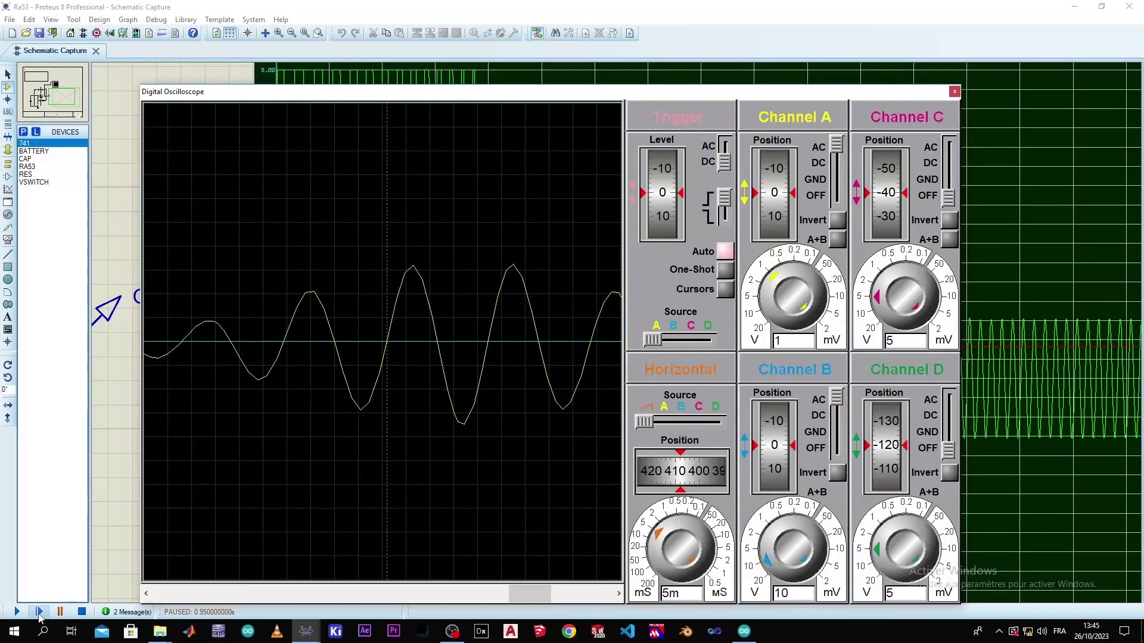
{"action": "left_click", "coordinate": [40, 613]}
{"action": "left_click", "coordinate": [40, 613]}
{"action": "left_click", "coordinate": [40, 613]}
{"action": "left_click", "coordinate": [39, 613]}
{"action": "left_click", "coordinate": [40, 613]}
{"action": "left_click", "coordinate": [40, 613]}
{"action": "left_click", "coordinate": [39, 613]}
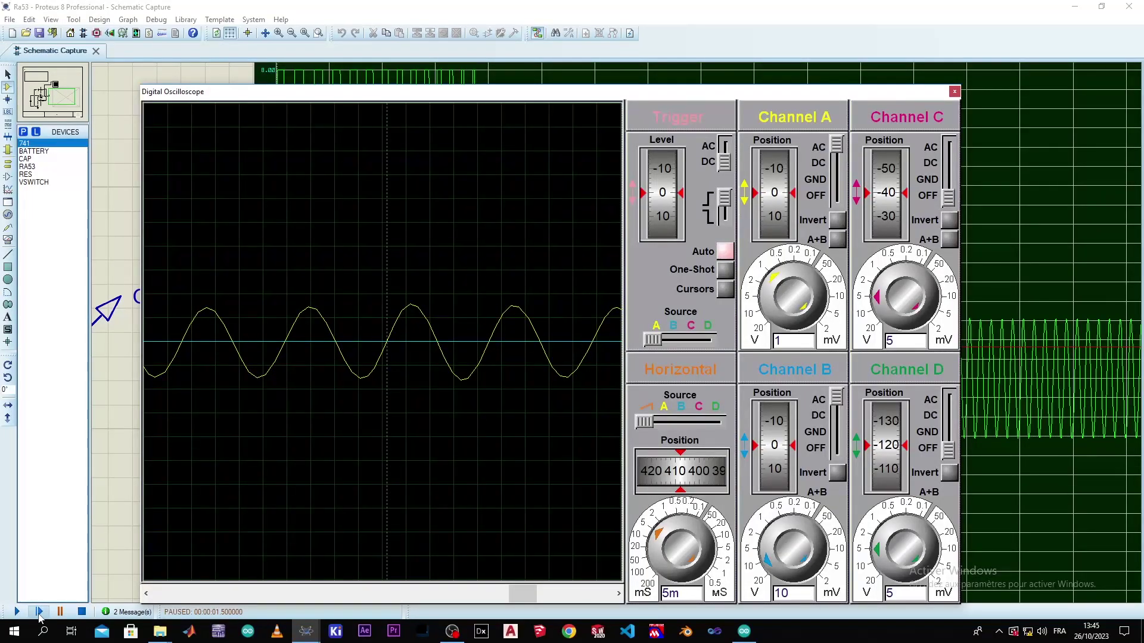
- Step the paused simulation to 1.6 s and enlarge the settled sine wave by setting oscilloscope channel A to 0.5 V per division
{"action": "left_click", "coordinate": [39, 613]}
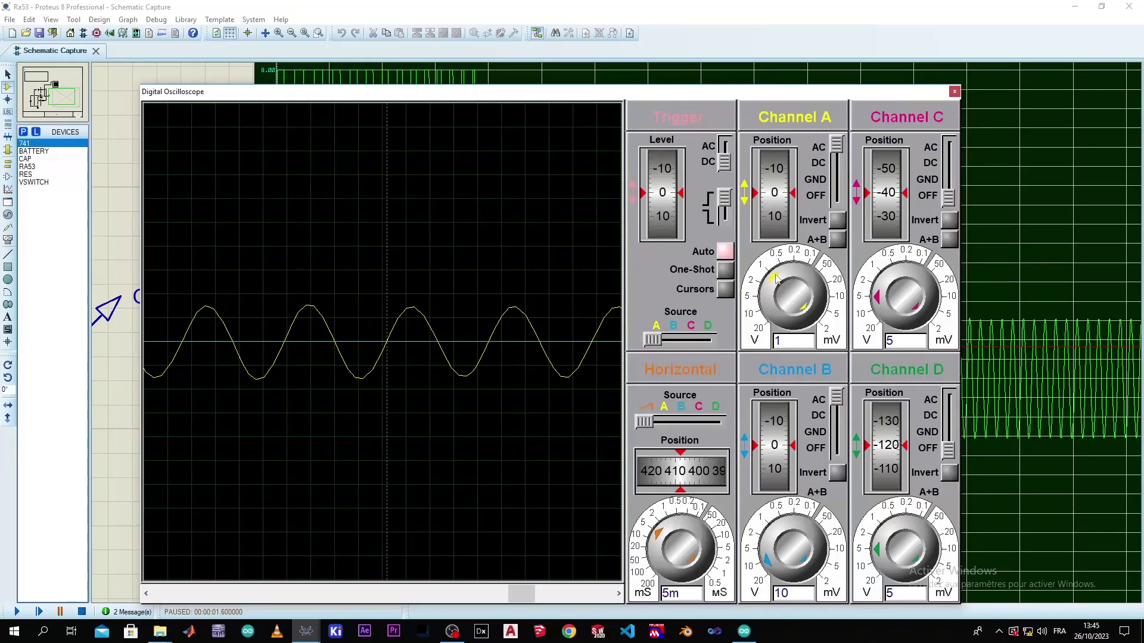
{"action": "left_click", "coordinate": [800, 269]}
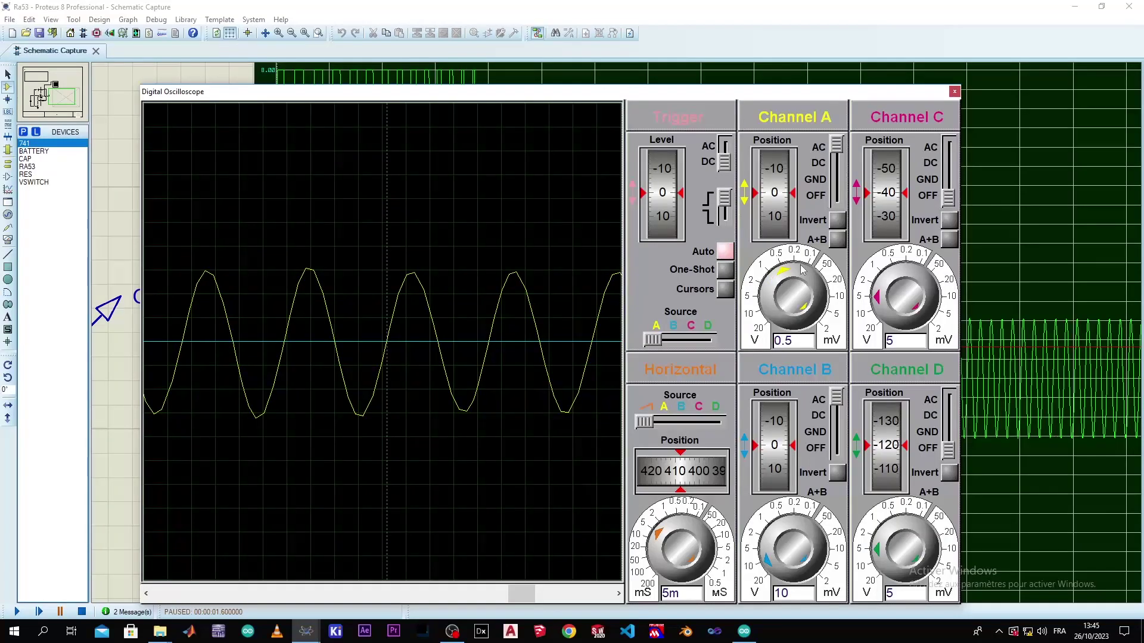
{"action": "left_click", "coordinate": [795, 270]}
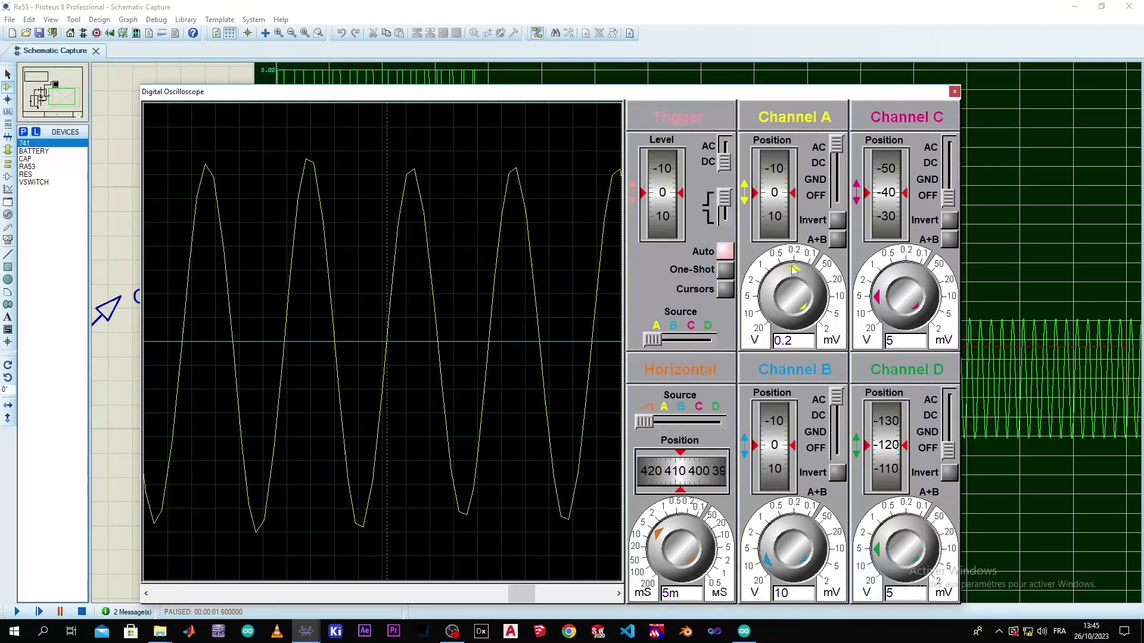
{"action": "left_click", "coordinate": [782, 272]}
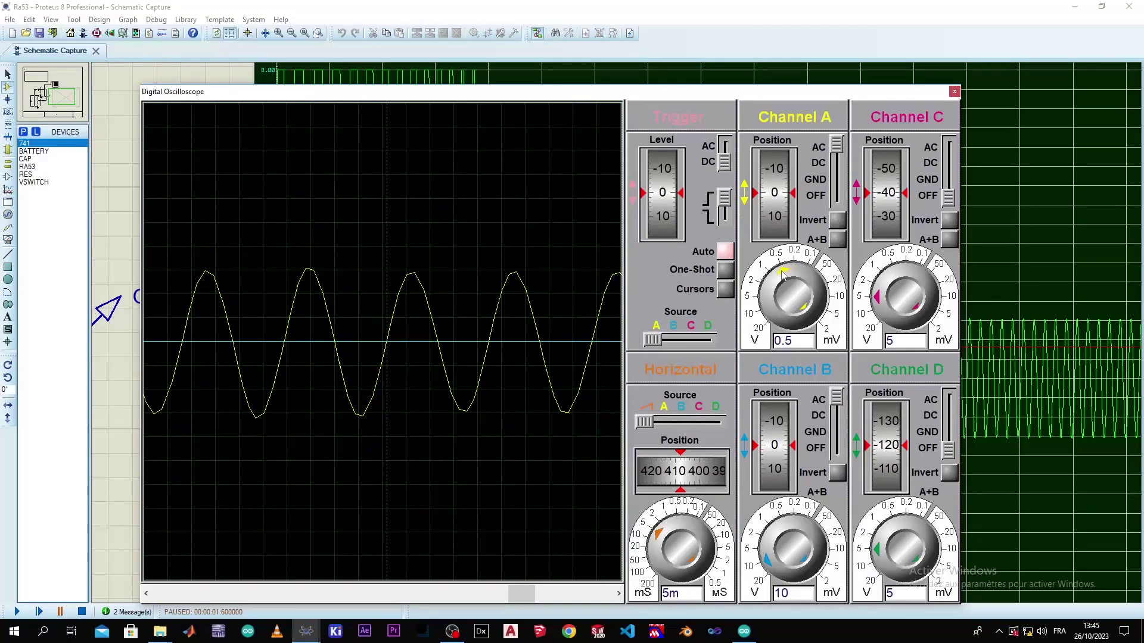
- Resume the paused simulation, end the session and review the analogue analysis graph together with the Wien bridge circuit and its OP output probe
{"action": "left_click", "coordinate": [18, 613]}
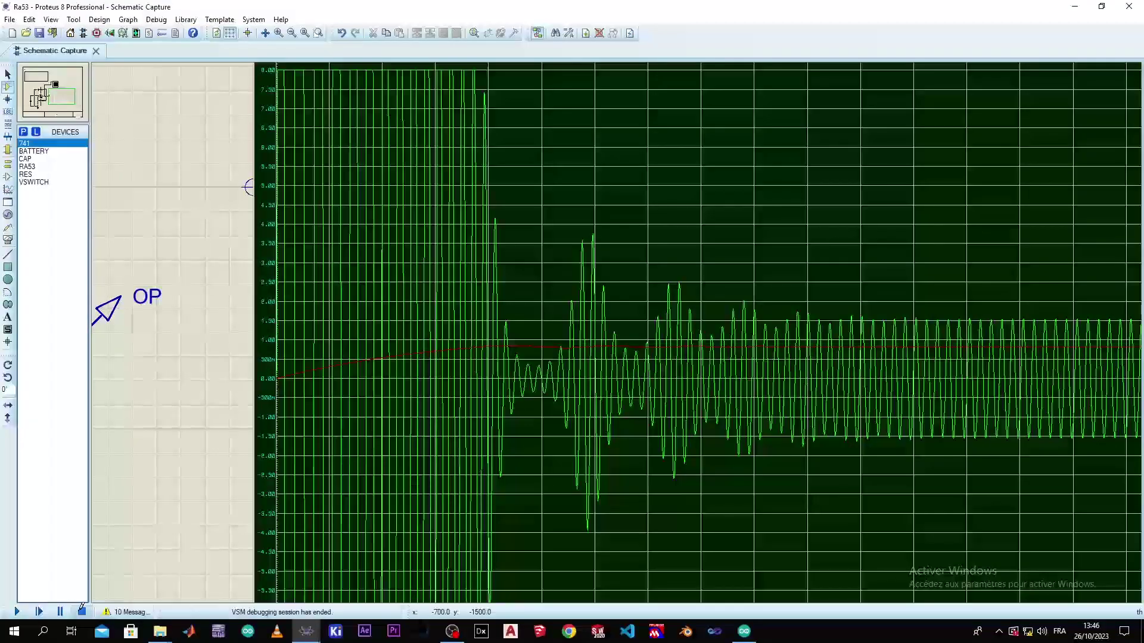
{"action": "scroll", "coordinate": [653, 403], "scroll_direction": "down", "scroll_amount": 1}
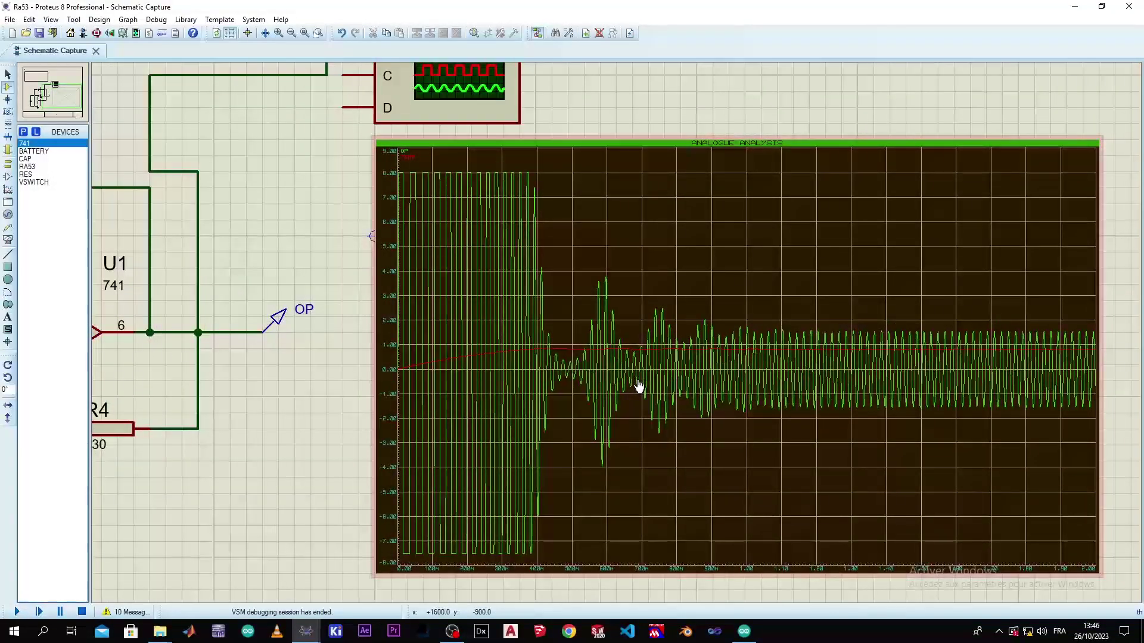
{"action": "scroll", "coordinate": [617, 339], "scroll_direction": "up", "scroll_amount": 1}
{"action": "scroll", "coordinate": [617, 340], "scroll_direction": "down", "scroll_amount": 1}
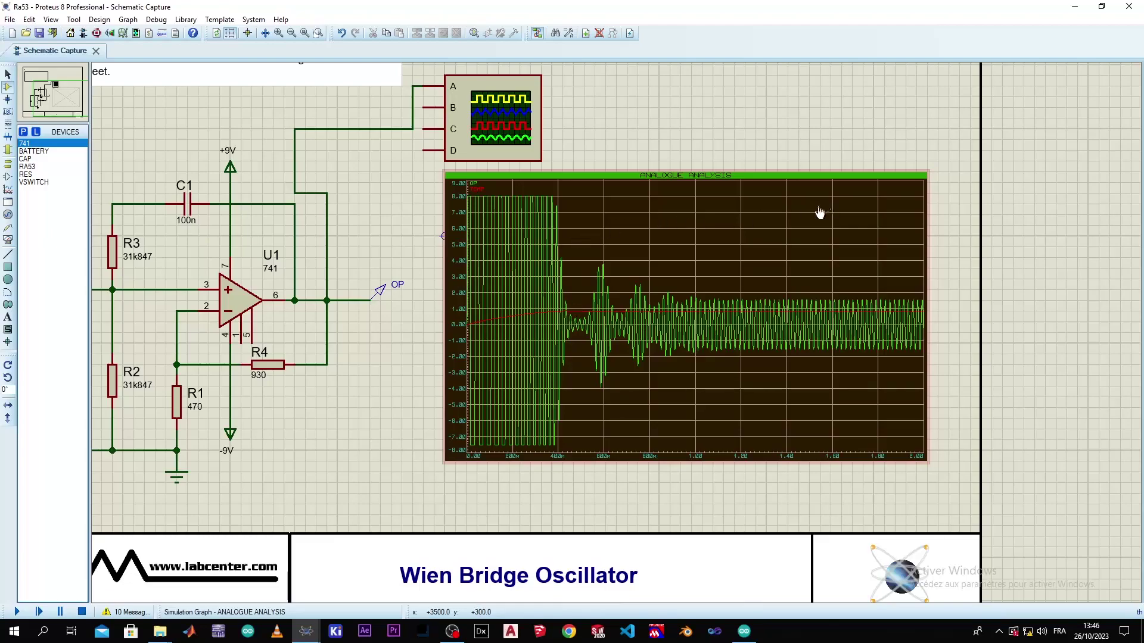
{"action": "left_click", "coordinate": [406, 240]}
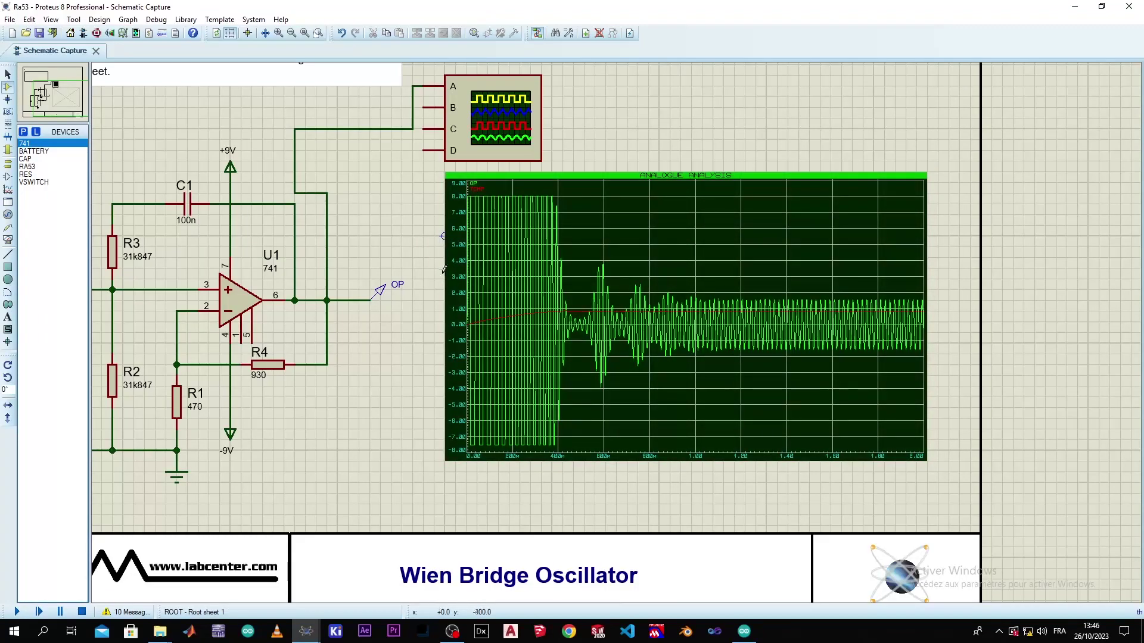
{"action": "scroll", "coordinate": [405, 240], "scroll_direction": "down", "scroll_amount": 1}
{"action": "scroll", "coordinate": [618, 329], "scroll_direction": "up", "scroll_amount": 1}
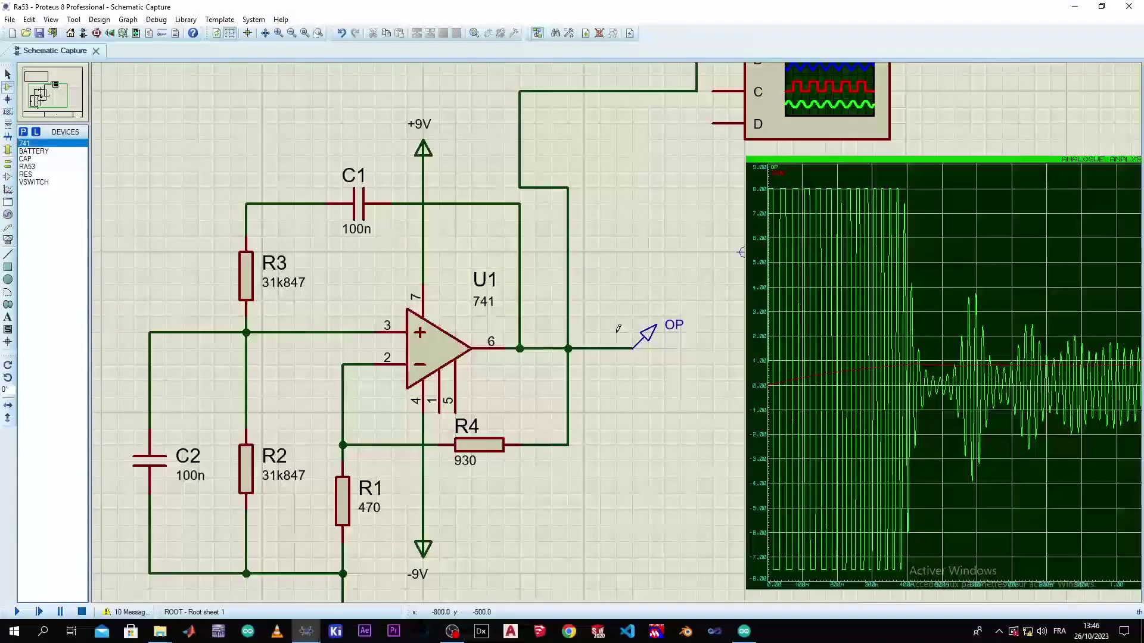